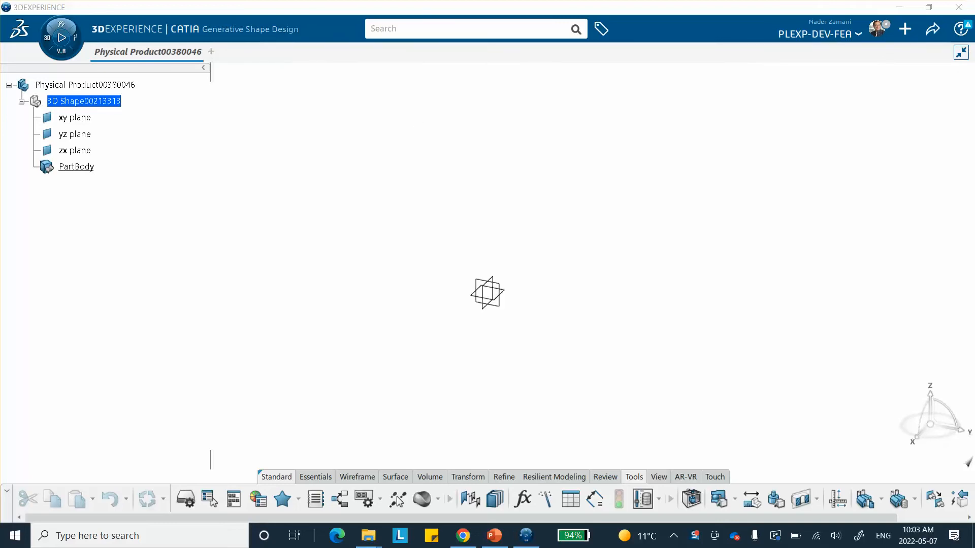
Step: Check the dog-bone specimen dimensions on the PowerPoint slide and start a sketch on the yz plane in 3DEXPERIENCE
{"action": "left_click", "coordinate": [494, 536]}
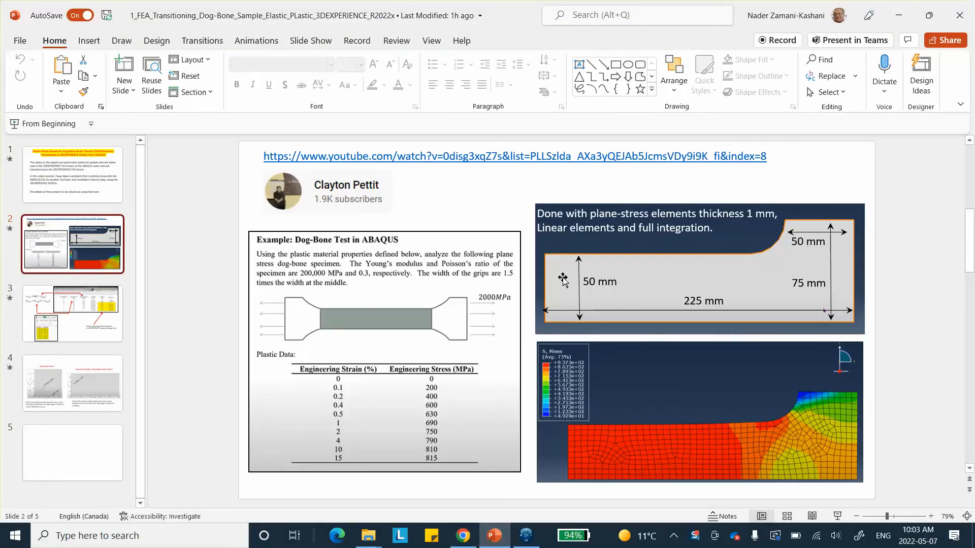
{"action": "left_click", "coordinate": [899, 17]}
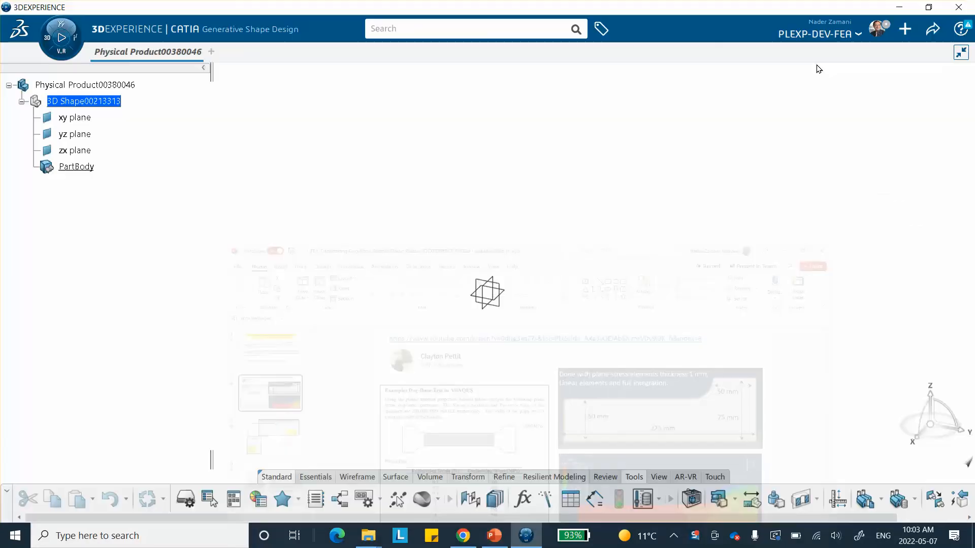
{"action": "left_click", "coordinate": [499, 288]}
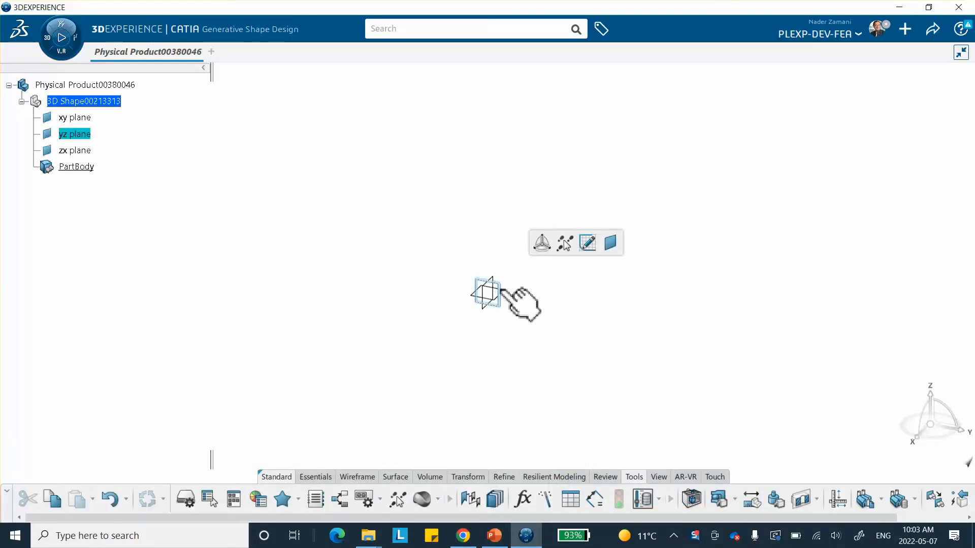
{"action": "left_click", "coordinate": [588, 243]}
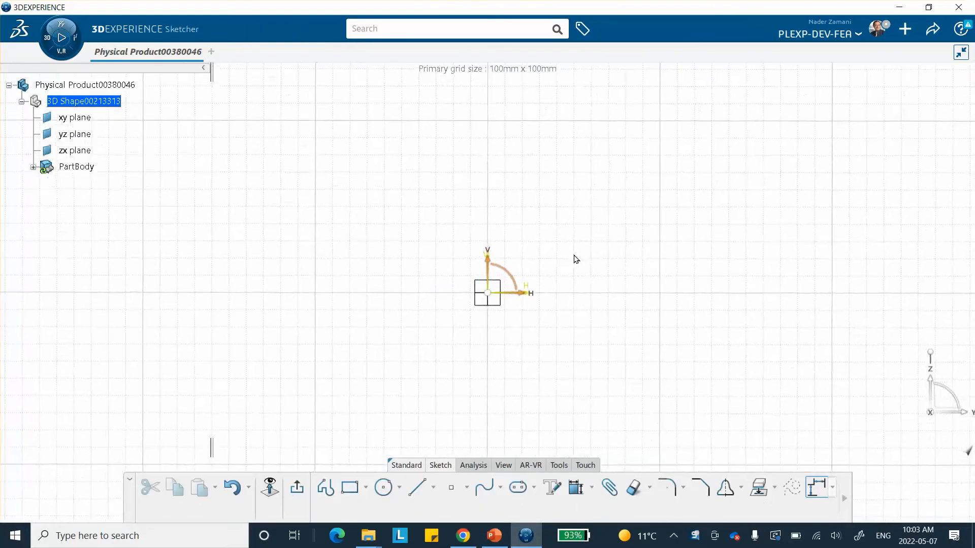
Step: Sketch an open profile: about 41 mm down the vertical axis to the origin, 191 mm right, 81 mm up and 52 mm back left
{"action": "left_click", "coordinate": [326, 488]}
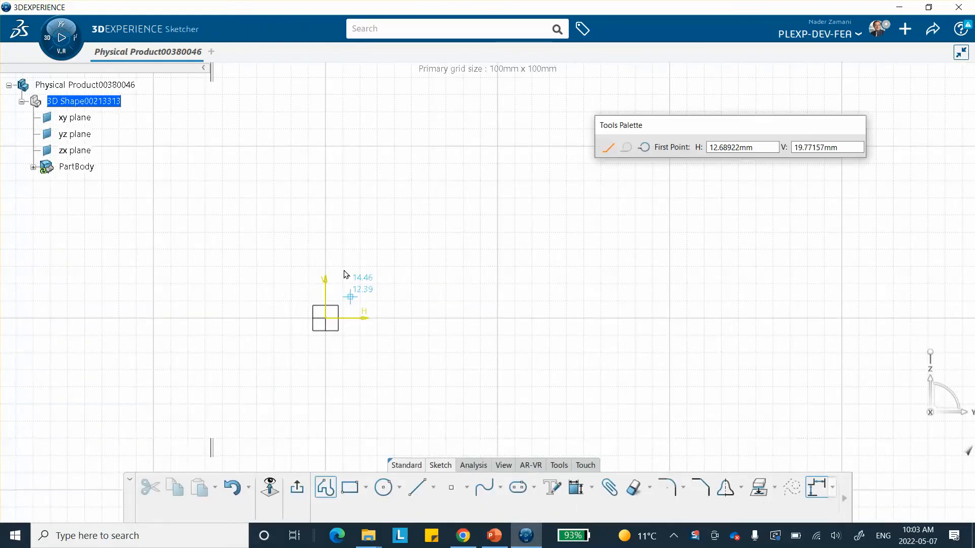
{"action": "left_click", "coordinate": [326, 248]}
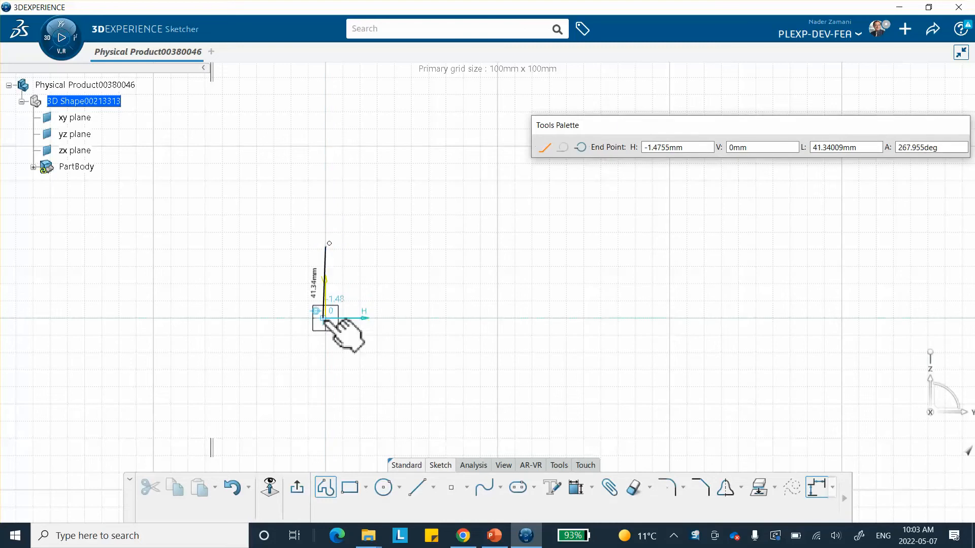
{"action": "left_click", "coordinate": [325, 318]}
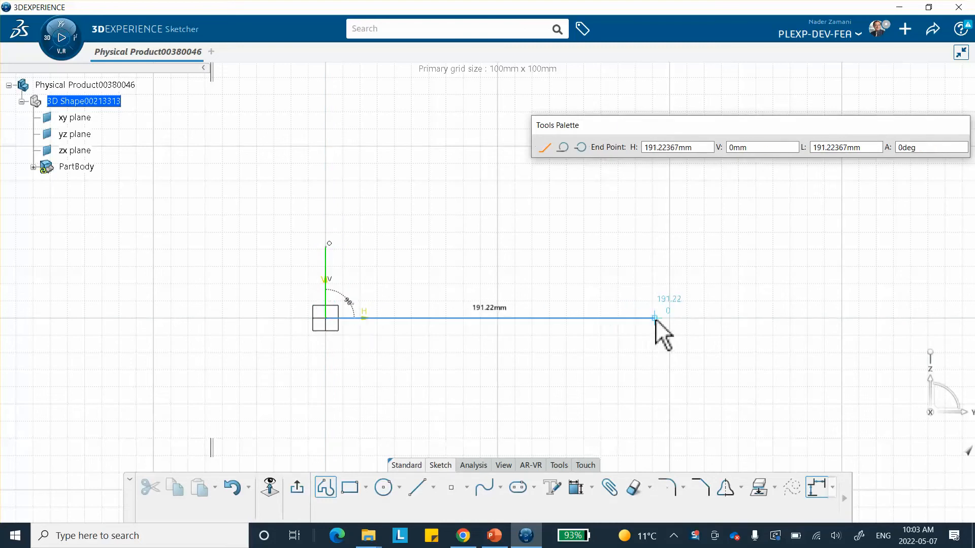
{"action": "left_click", "coordinate": [654, 319]}
{"action": "left_click", "coordinate": [655, 179]}
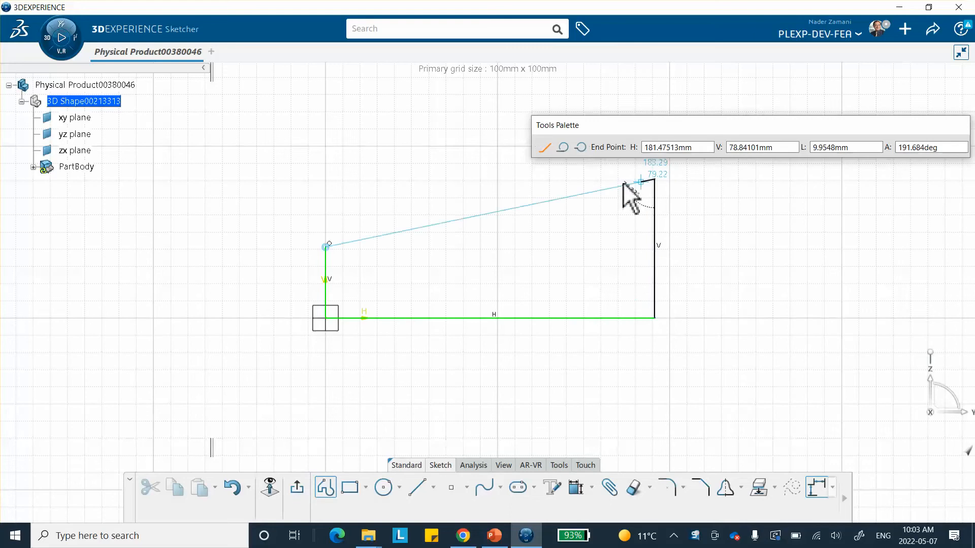
{"action": "double_click", "coordinate": [566, 179]}
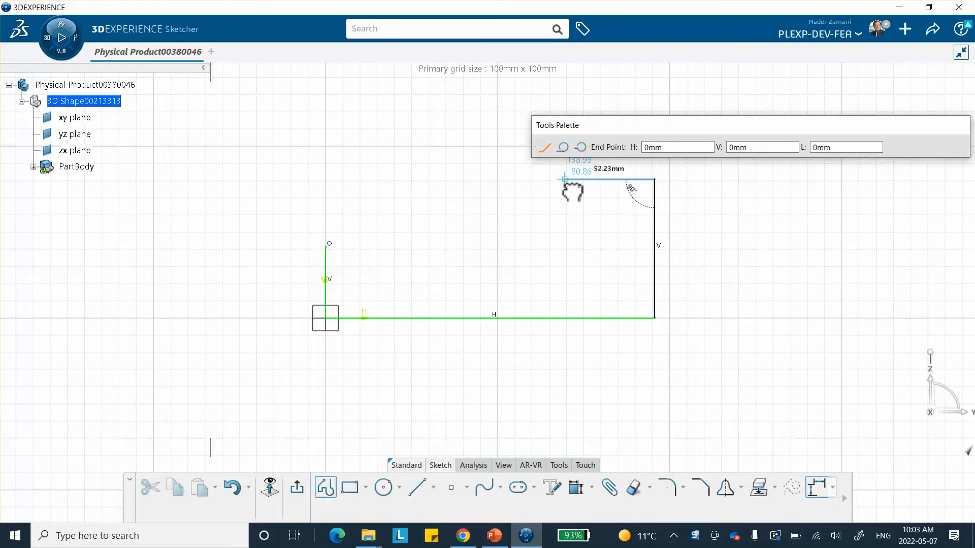
{"action": "left_click", "coordinate": [724, 216]}
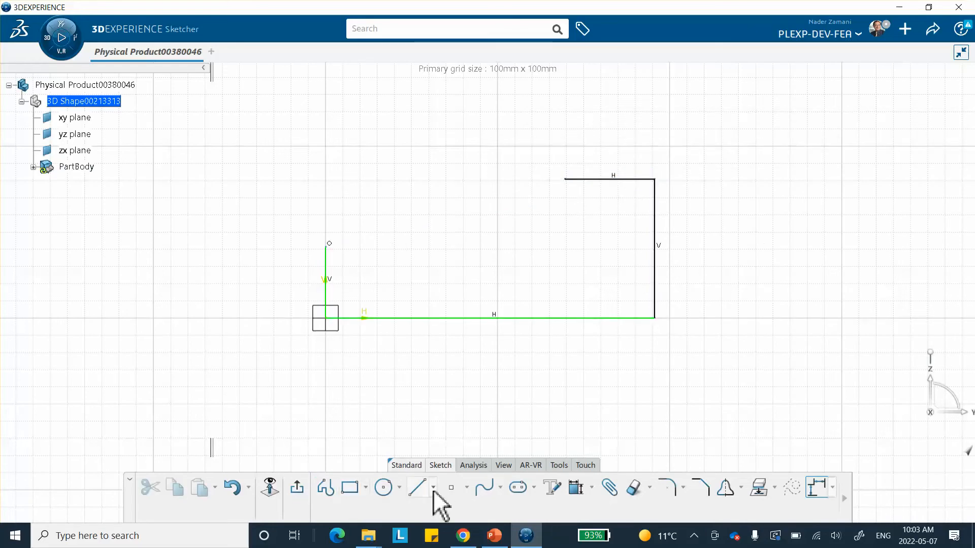
Step: Draw a short horizontal line to the right from the upper end of the left edge
{"action": "left_click", "coordinate": [418, 487]}
{"action": "left_click", "coordinate": [329, 244]}
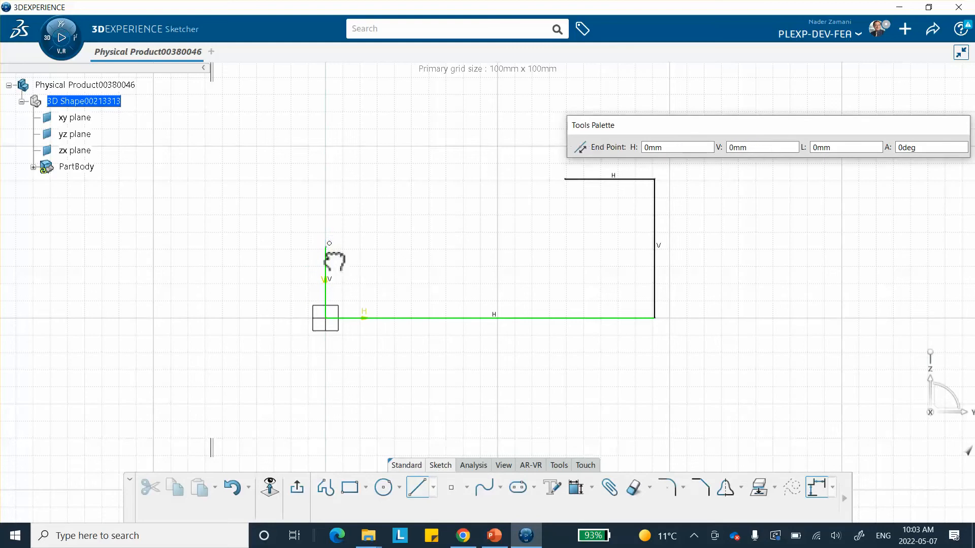
{"action": "left_click", "coordinate": [450, 257]}
{"action": "left_click", "coordinate": [794, 251]}
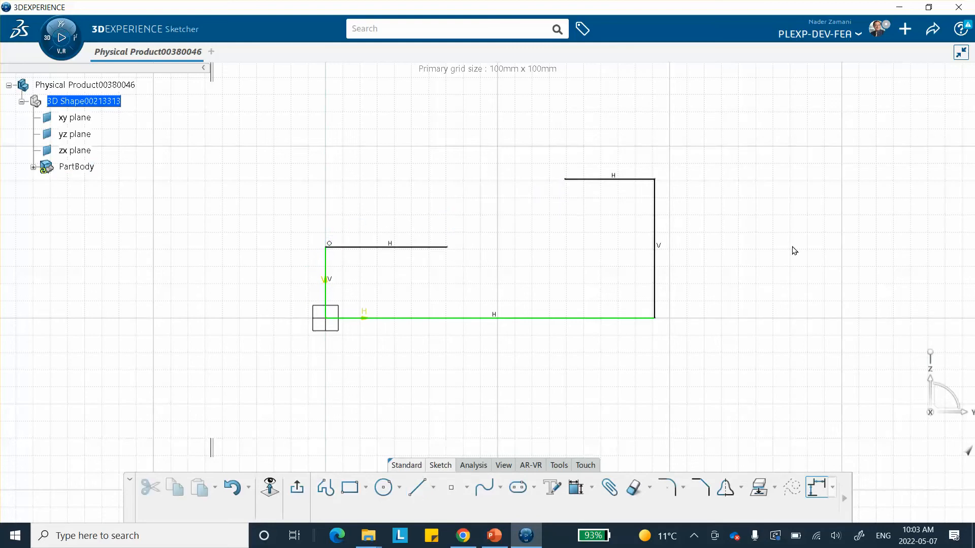
Step: Dimension the profile's bottom line to 225 mm and its right edge to 75 mm
{"action": "left_click", "coordinate": [576, 488]}
{"action": "left_click", "coordinate": [528, 318]}
{"action": "left_click", "coordinate": [521, 370]}
{"action": "type", "text": "225"}
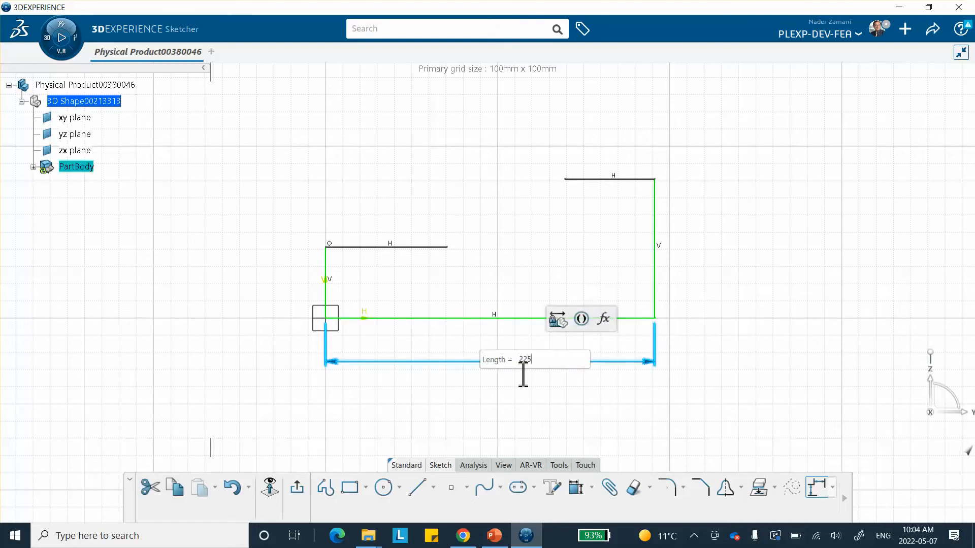
{"action": "key", "text": "Return"}
{"action": "left_click", "coordinate": [715, 274]}
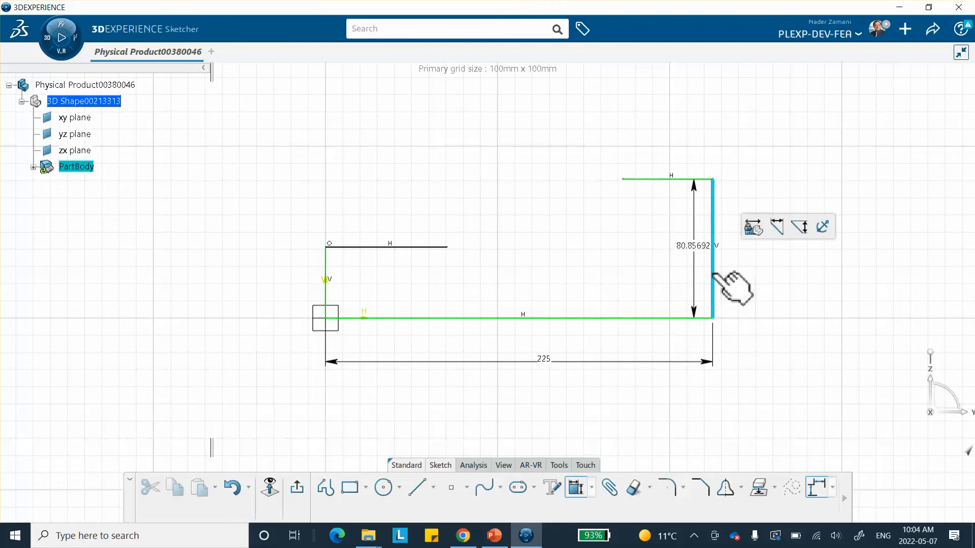
{"action": "left_click", "coordinate": [755, 277]}
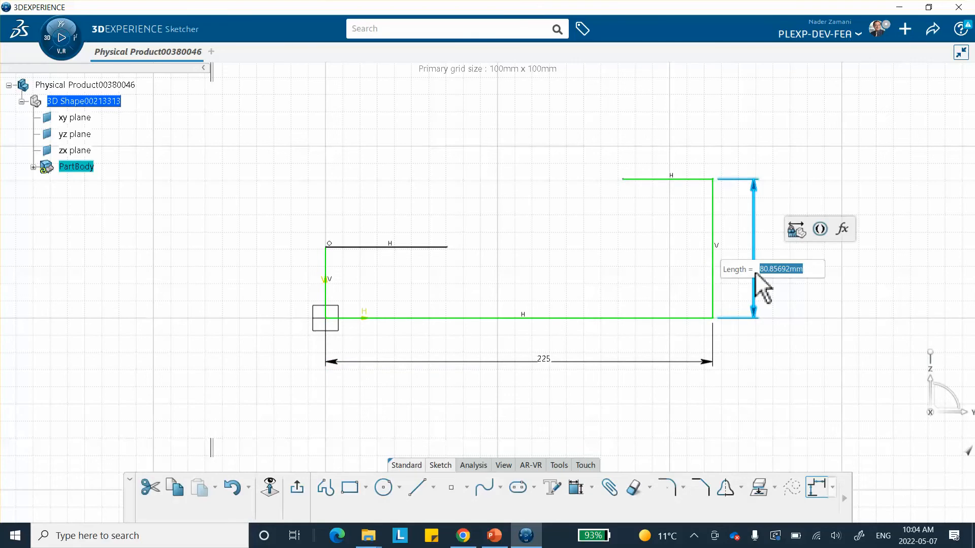
{"action": "type", "text": "75"}
{"action": "key", "text": "Return"}
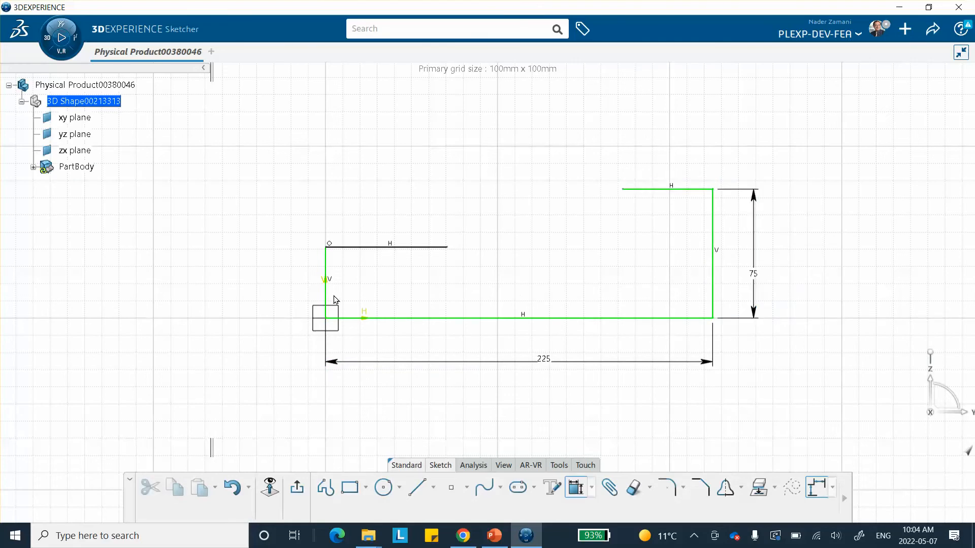
Step: Dimension the profile's left edge to 50 mm and the upper right horizontal line to 50 mm
{"action": "left_click", "coordinate": [325, 277]}
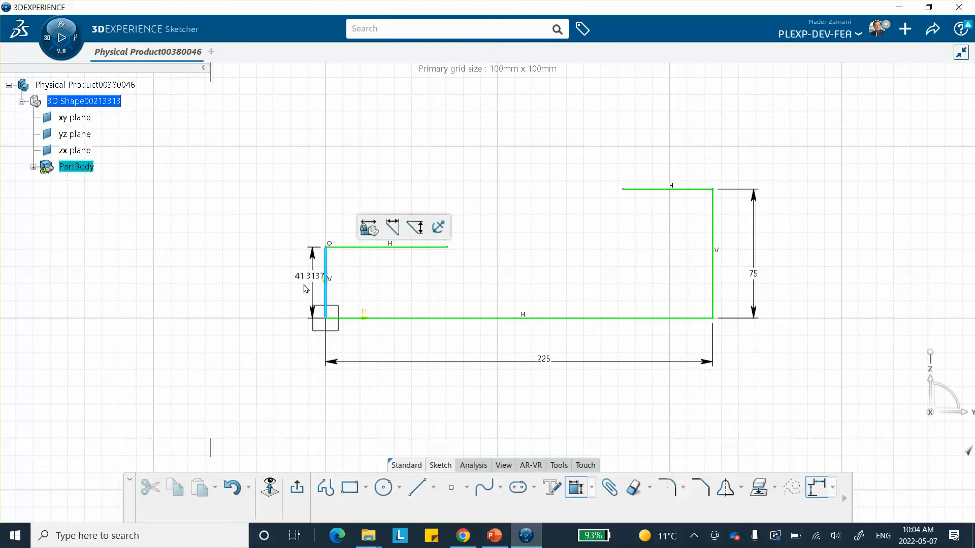
{"action": "left_click", "coordinate": [286, 313]}
{"action": "type", "text": "5"}
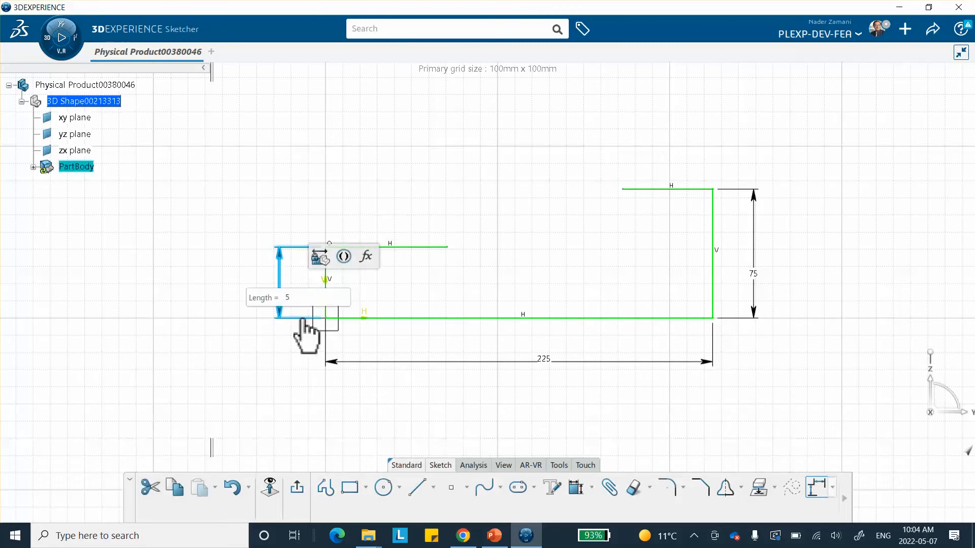
{"action": "type", "text": "0"}
{"action": "key", "text": "Return"}
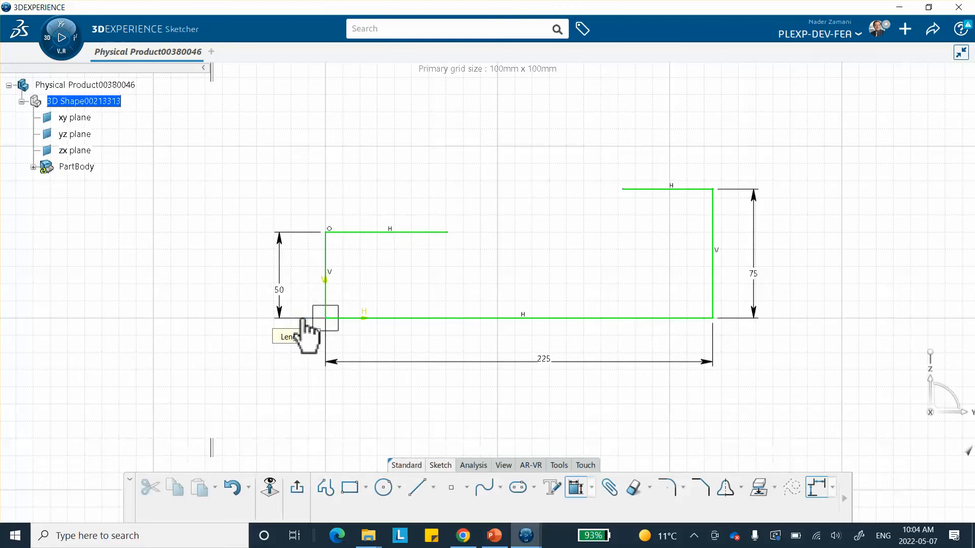
{"action": "left_click", "coordinate": [677, 188]}
{"action": "left_click", "coordinate": [668, 146]}
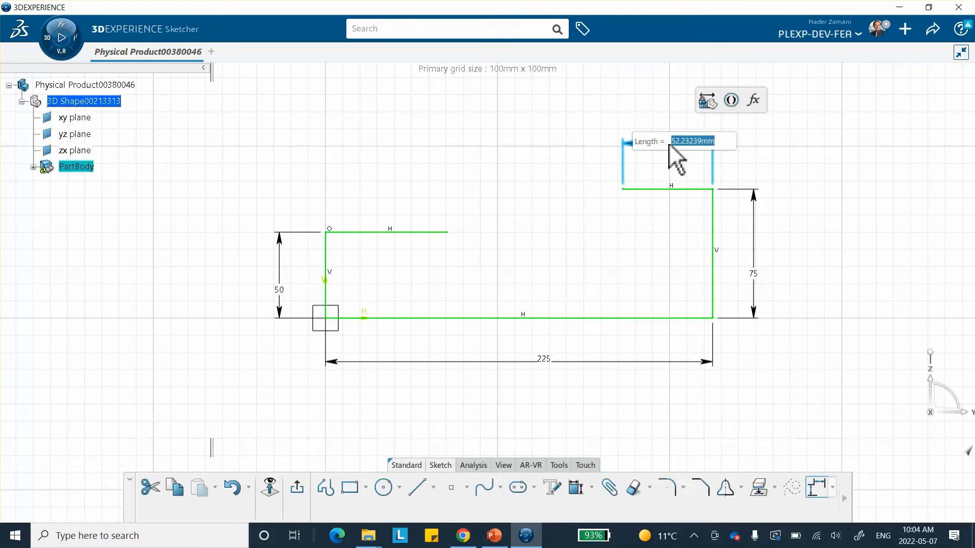
{"action": "type", "text": "50"}
{"action": "key", "text": "Return"}
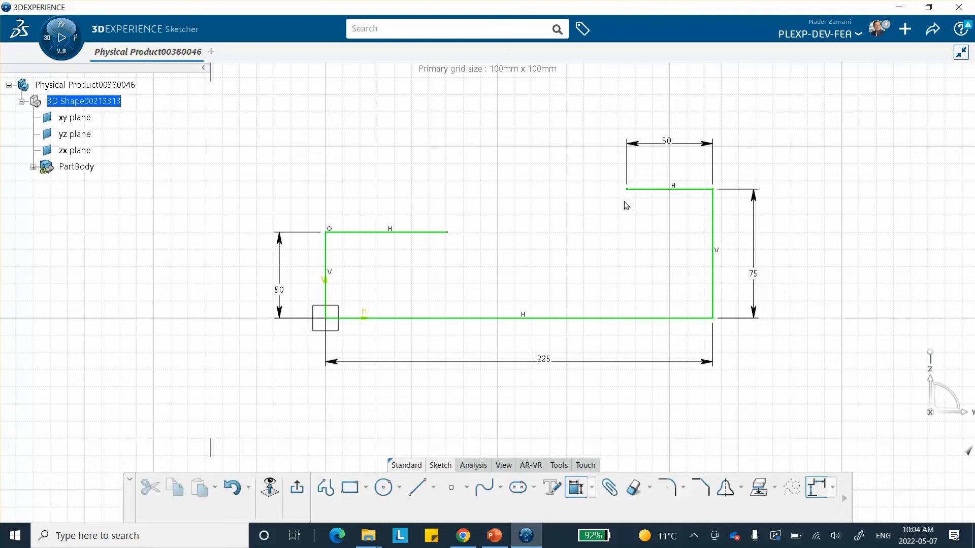
Step: Draw a centre-point arc of about 37 mm radius from the upper right line's free end down to the level of the lower horizontal line
{"action": "left_click", "coordinate": [399, 489]}
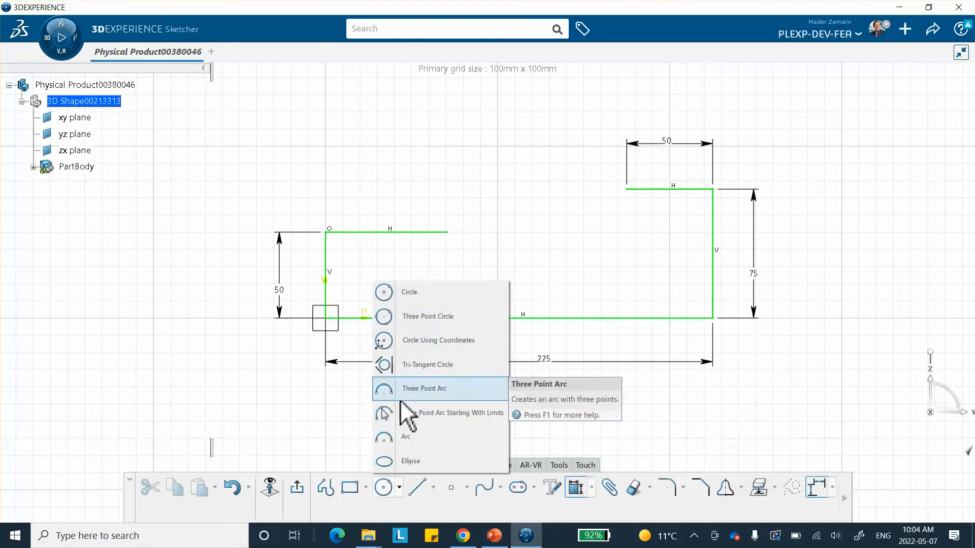
{"action": "left_click", "coordinate": [388, 440]}
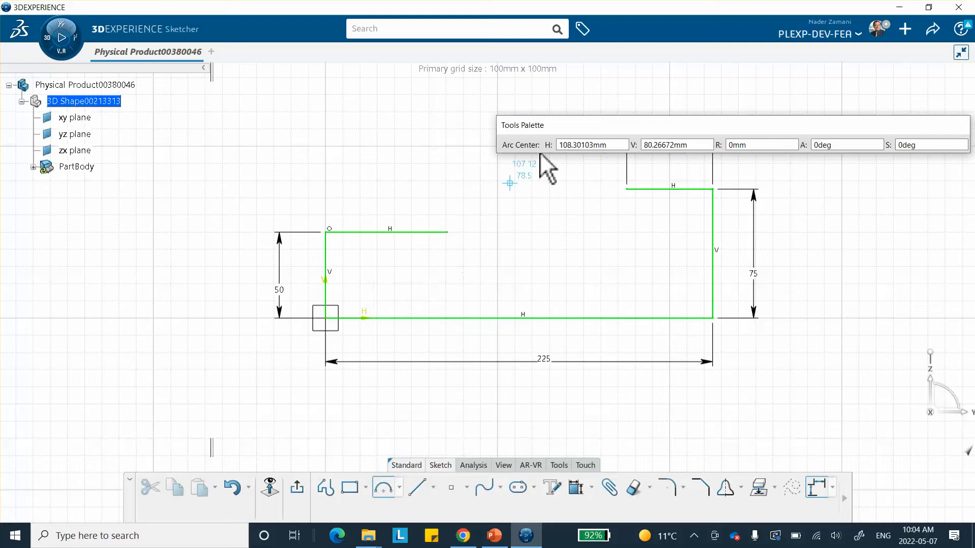
{"action": "left_click_drag", "start_coordinate": [569, 131], "coordinate": [575, 97]}
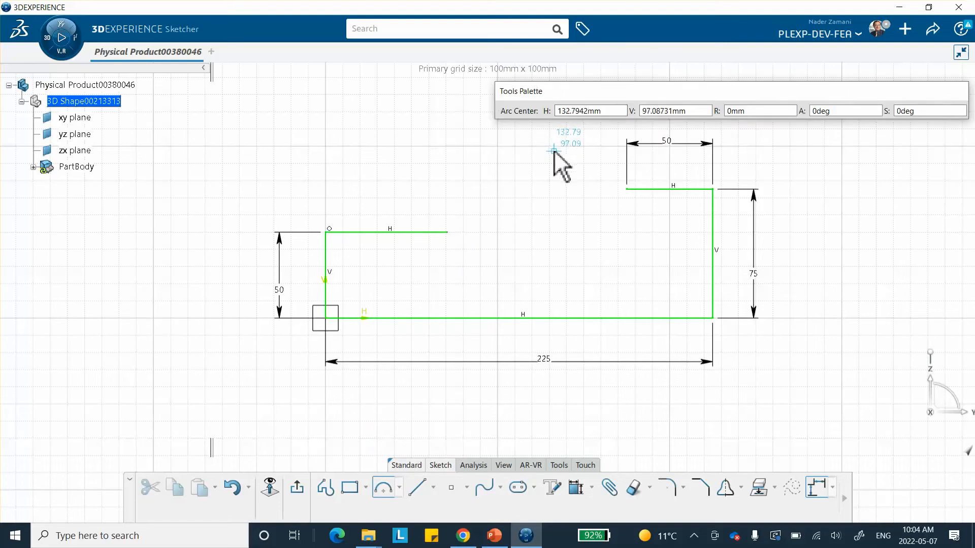
{"action": "left_click", "coordinate": [559, 186]}
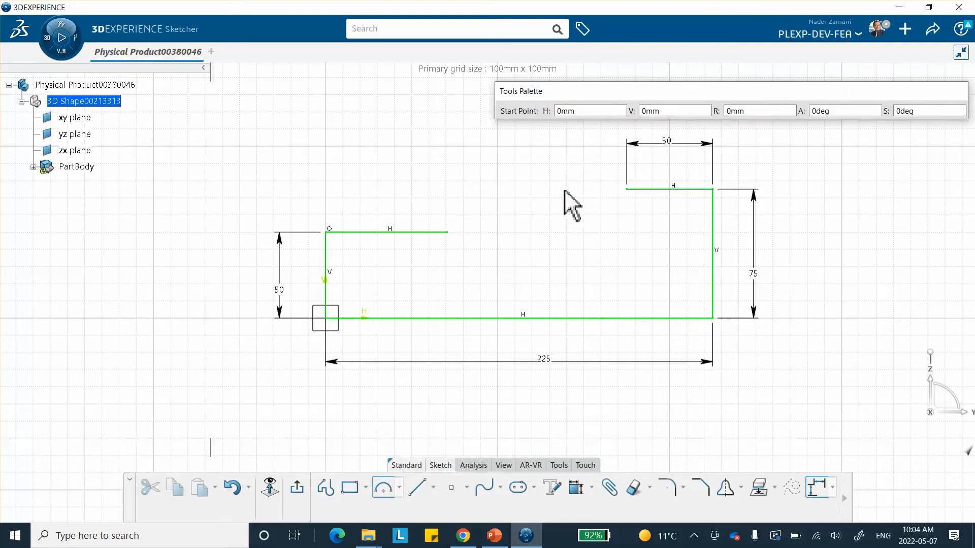
{"action": "left_click", "coordinate": [628, 189]}
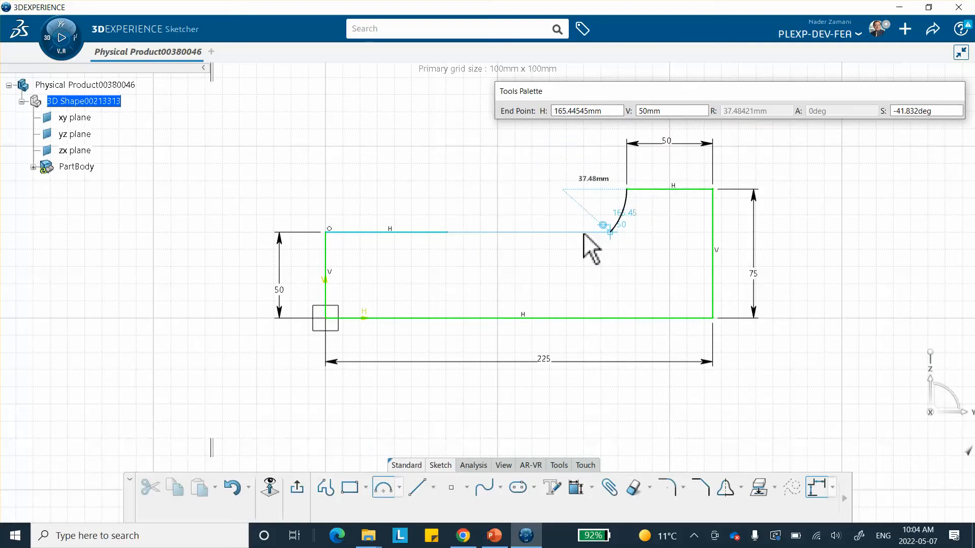
{"action": "left_click", "coordinate": [585, 234]}
{"action": "left_click", "coordinate": [592, 245]}
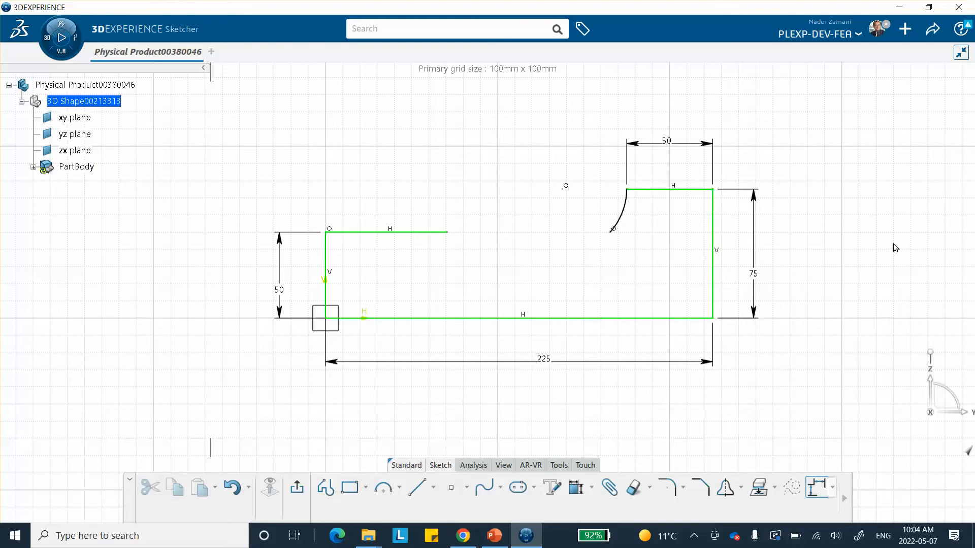
{"action": "left_click", "coordinate": [447, 232]}
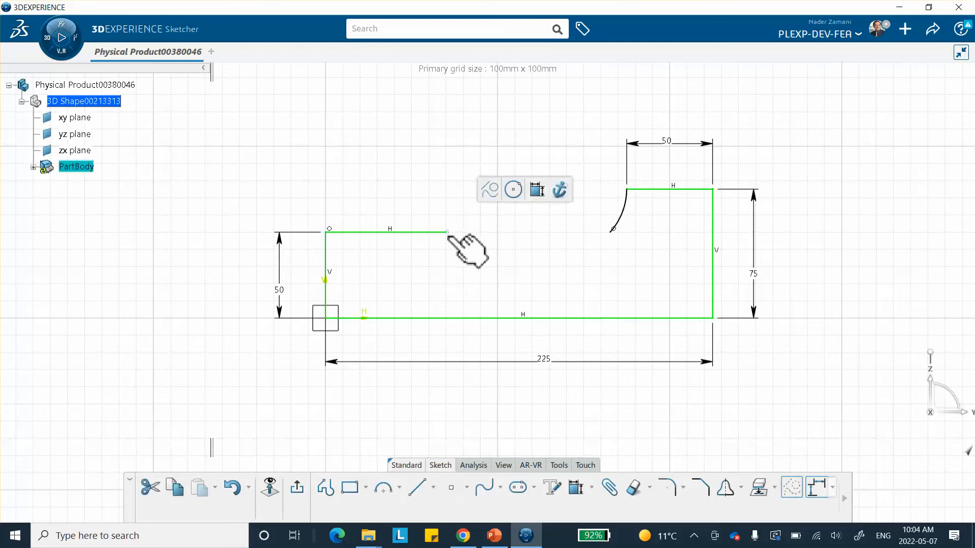
{"action": "left_click", "coordinate": [613, 229], "text": "ctrl"}
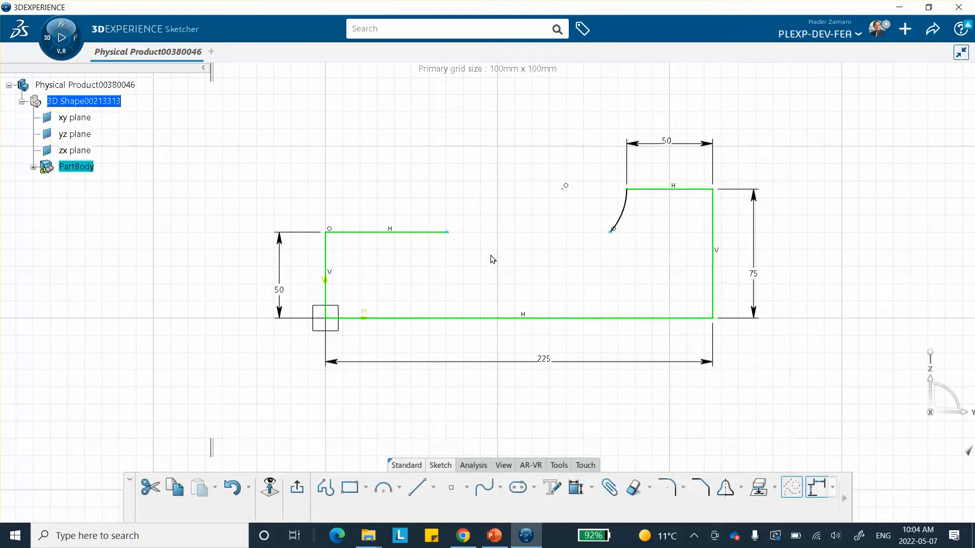
{"action": "left_click", "coordinate": [914, 276]}
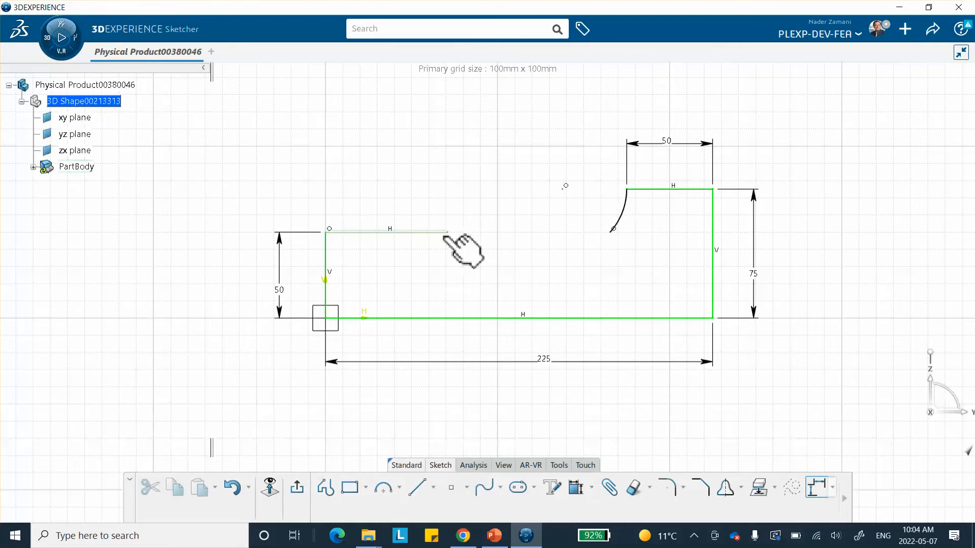
Step: Join the arc's lower end to the free end of the left horizontal line with a Coincidence constraint
{"action": "left_click", "coordinate": [611, 231]}
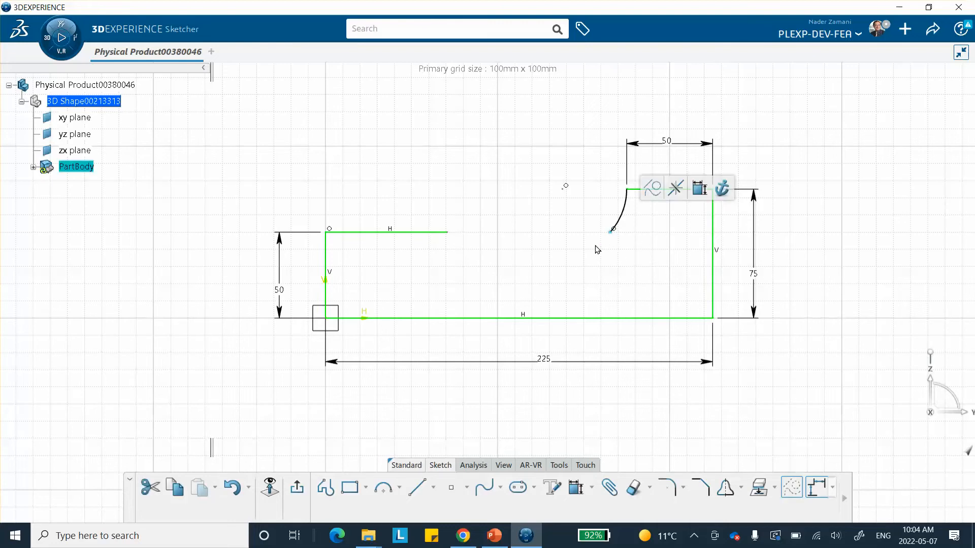
{"action": "left_click", "coordinate": [447, 234], "text": "ctrl"}
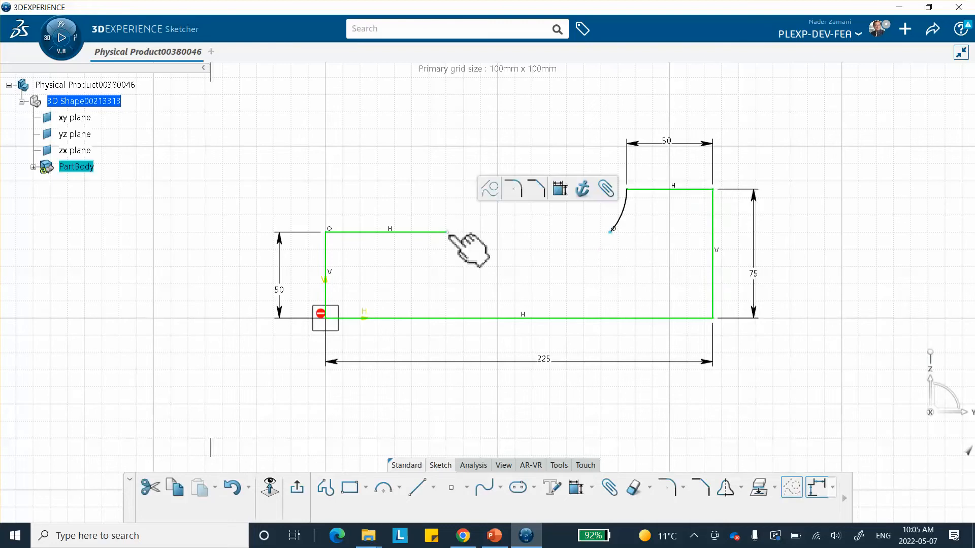
{"action": "left_click", "coordinate": [590, 487]}
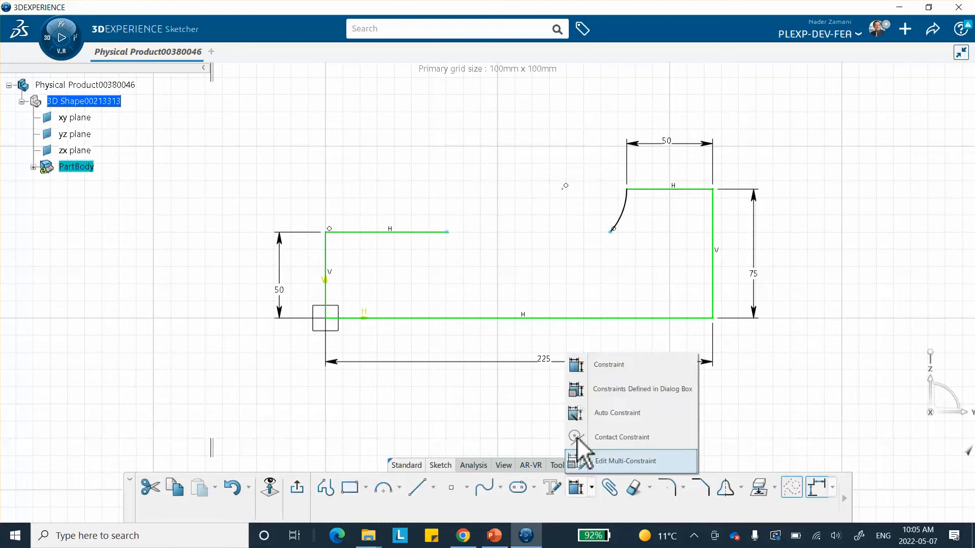
{"action": "left_click", "coordinate": [612, 389]}
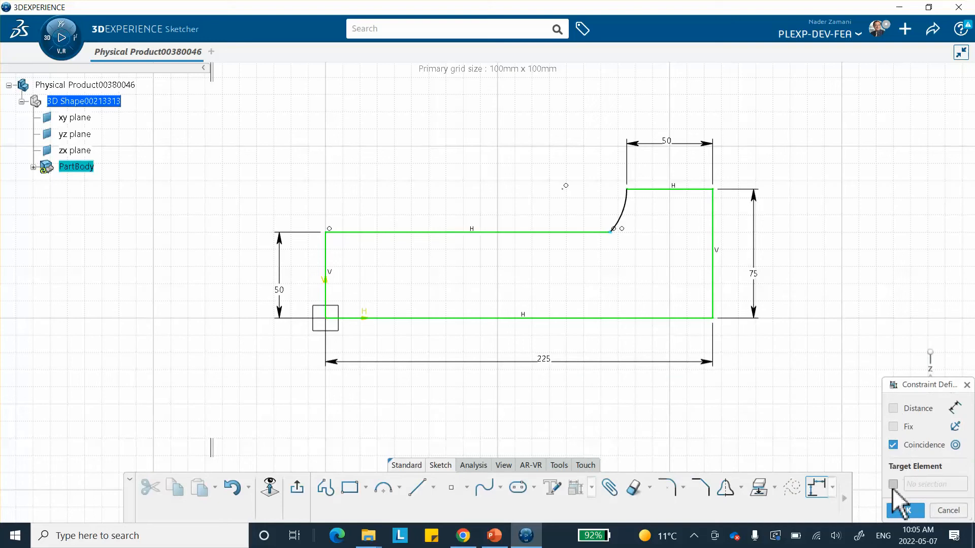
{"action": "left_click", "coordinate": [906, 510]}
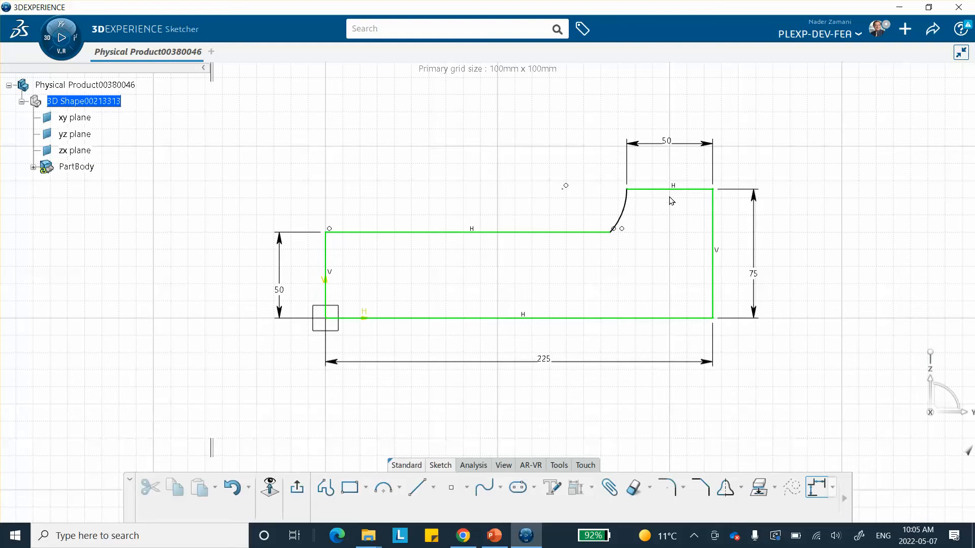
Step: Apply a Tangency constraint between the arc and the 50 mm high horizontal line it meets
{"action": "left_click", "coordinate": [621, 216]}
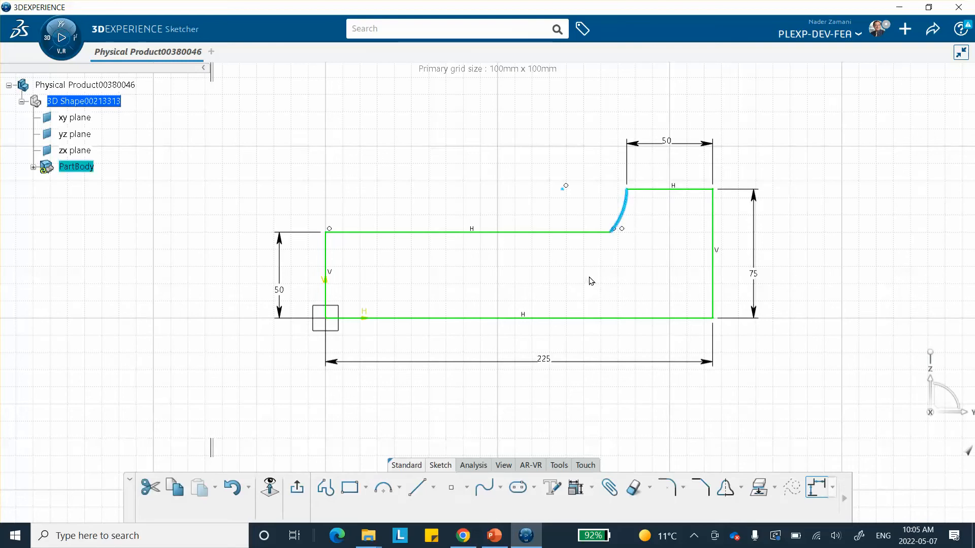
{"action": "left_click", "coordinate": [579, 232], "text": "ctrl"}
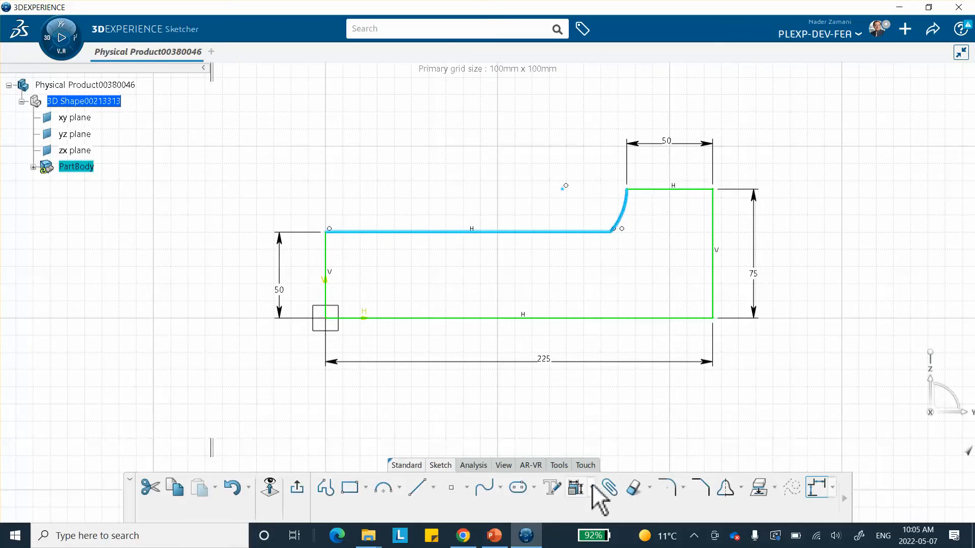
{"action": "left_click", "coordinate": [578, 488]}
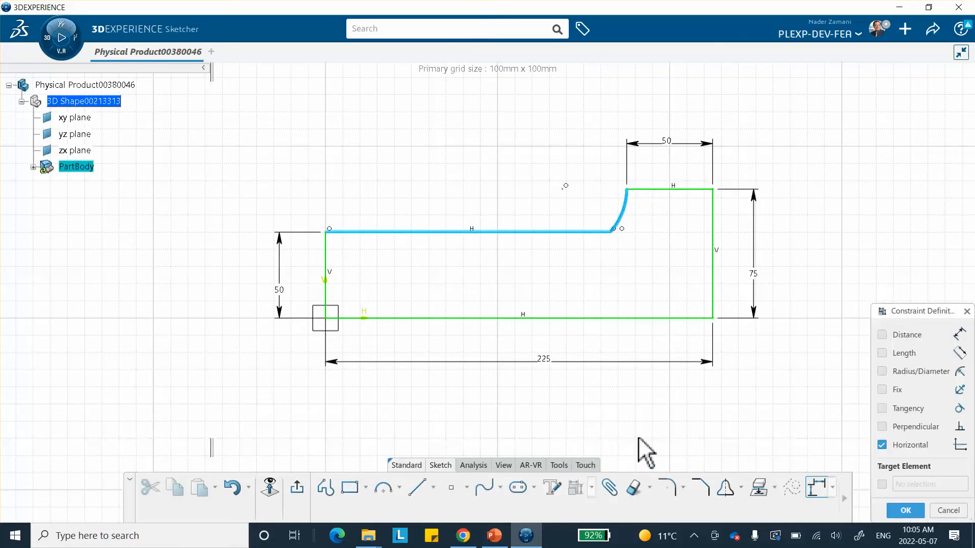
{"action": "left_click", "coordinate": [882, 408]}
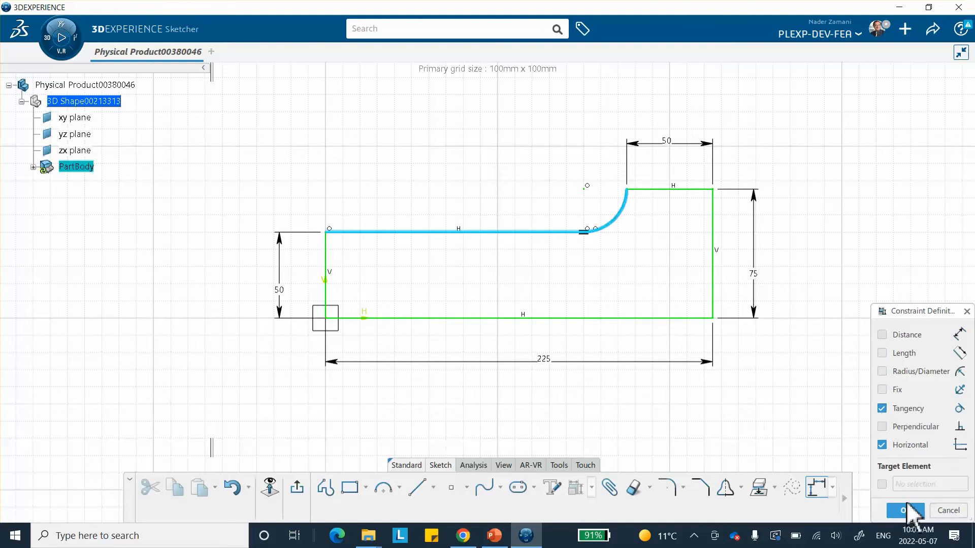
{"action": "left_click", "coordinate": [906, 510]}
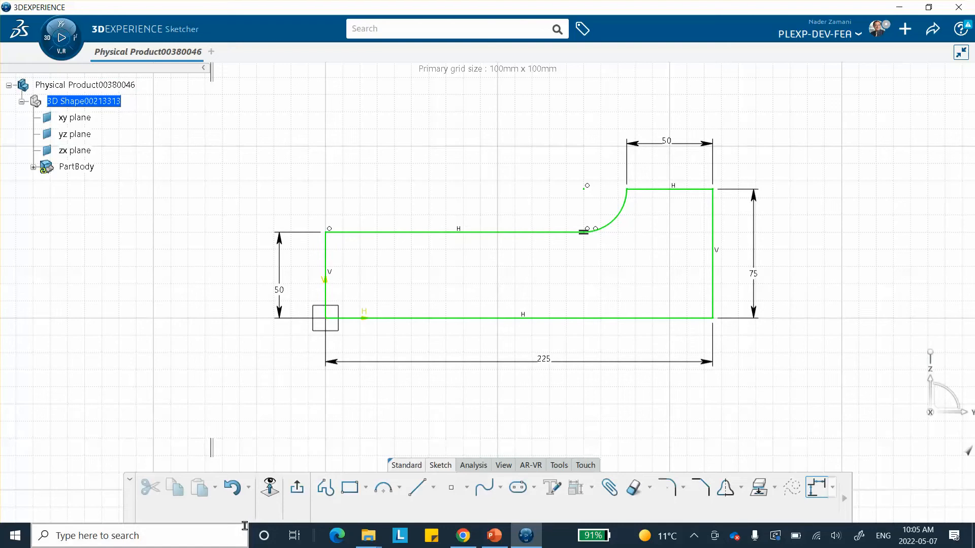
Step: Exit the sketch and create a Fill surface bounded by the closed dog-bone profile
{"action": "left_click", "coordinate": [297, 488]}
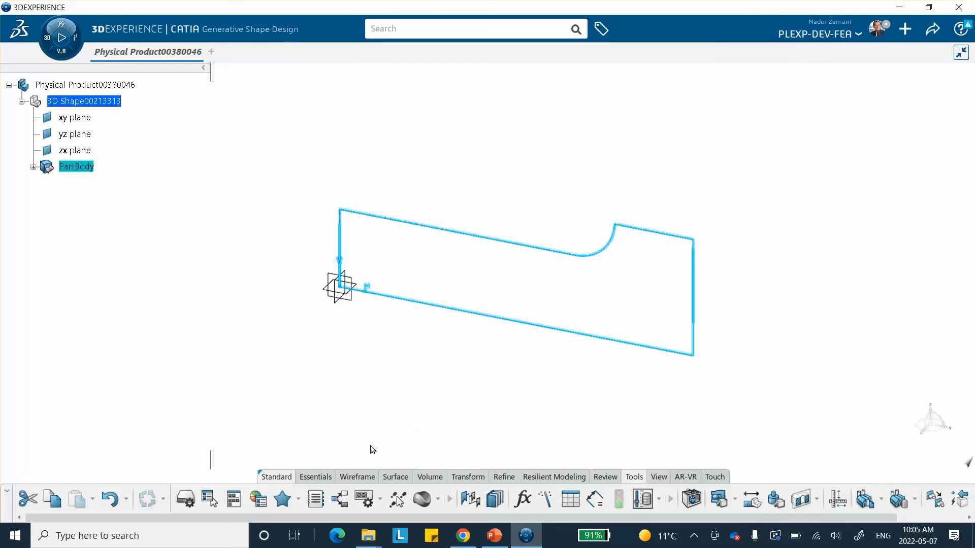
{"action": "left_click", "coordinate": [401, 477]}
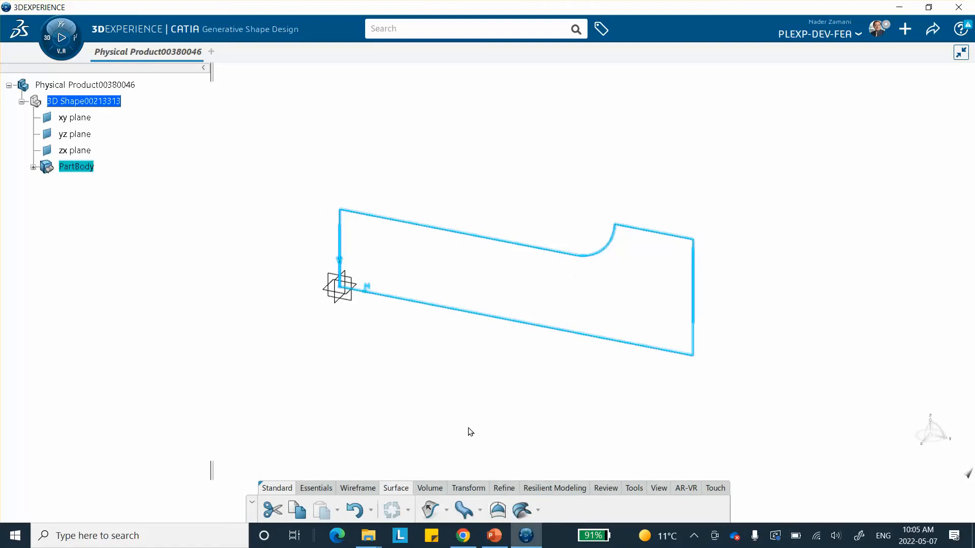
{"action": "left_click", "coordinate": [497, 510]}
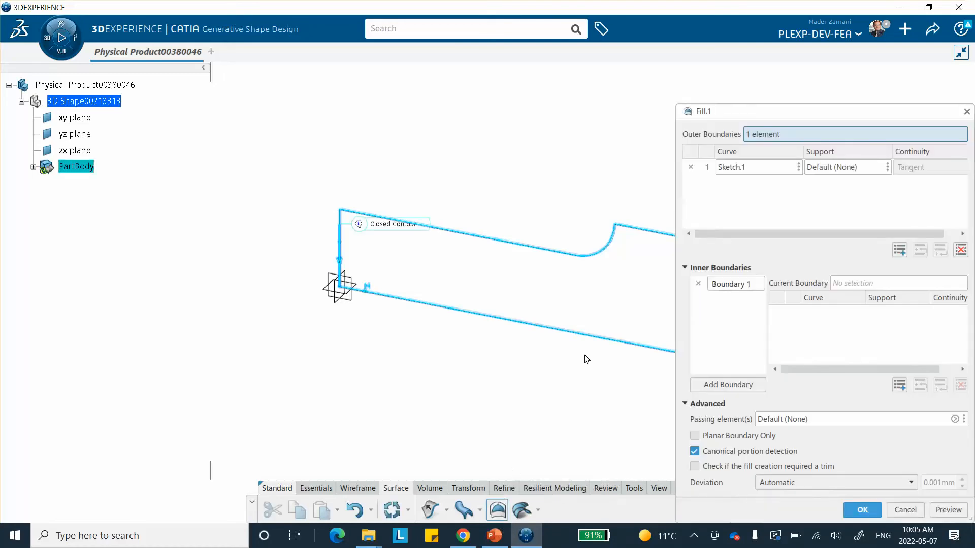
{"action": "left_click", "coordinate": [864, 510]}
{"action": "middle_click_drag", "start_coordinate": [477, 417], "coordinate": [475, 395]}
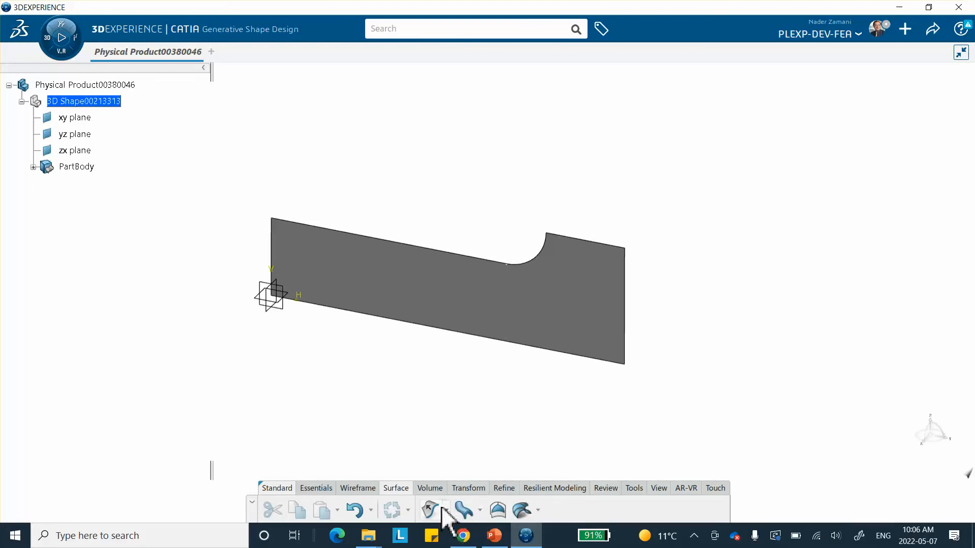
Step: Orient the model to the standard front view to see the filled surface face-on
{"action": "left_click", "coordinate": [658, 488]}
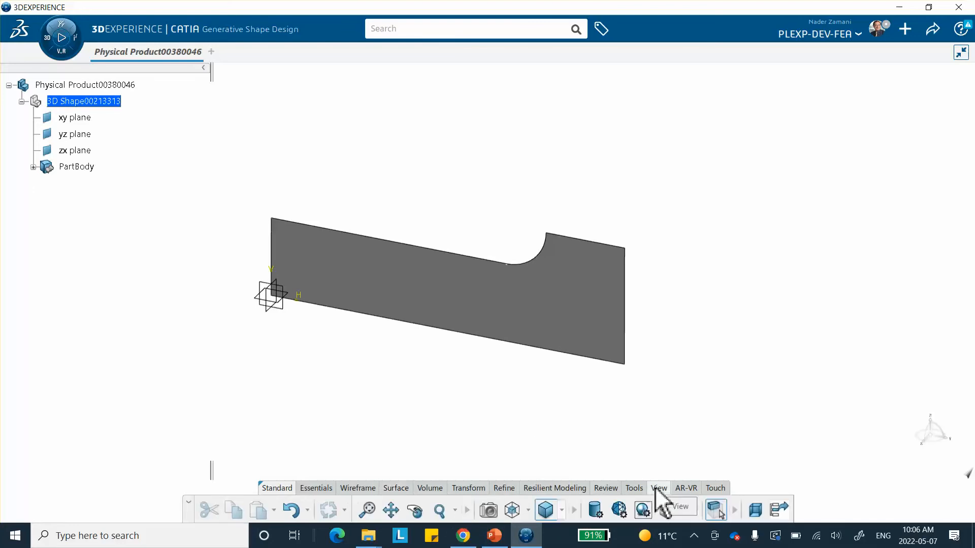
{"action": "left_click", "coordinate": [528, 511]}
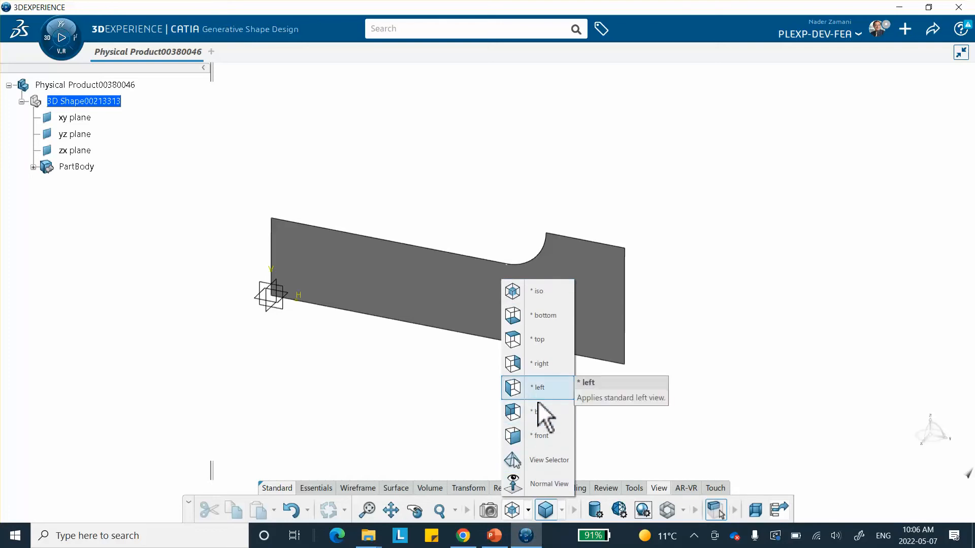
{"action": "left_click", "coordinate": [540, 436]}
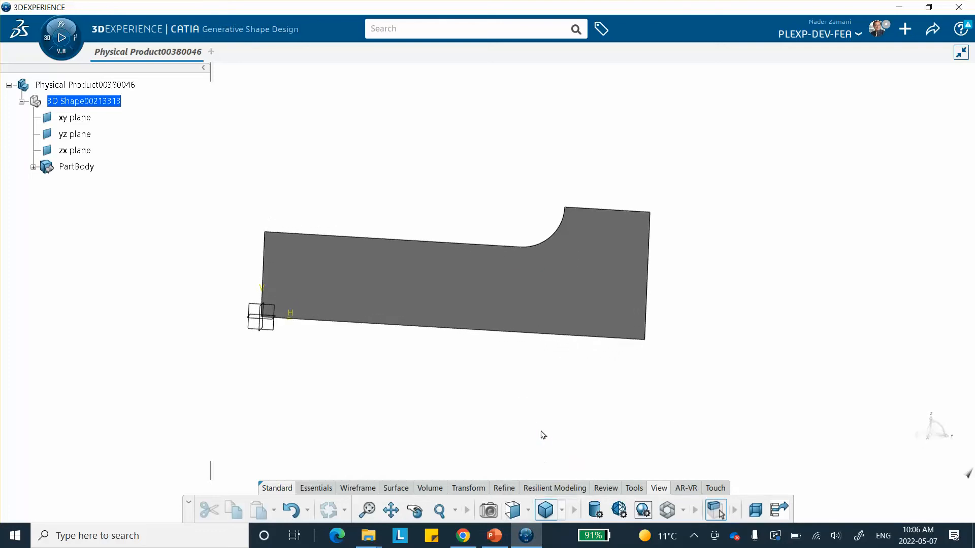
{"action": "left_click", "coordinate": [530, 513]}
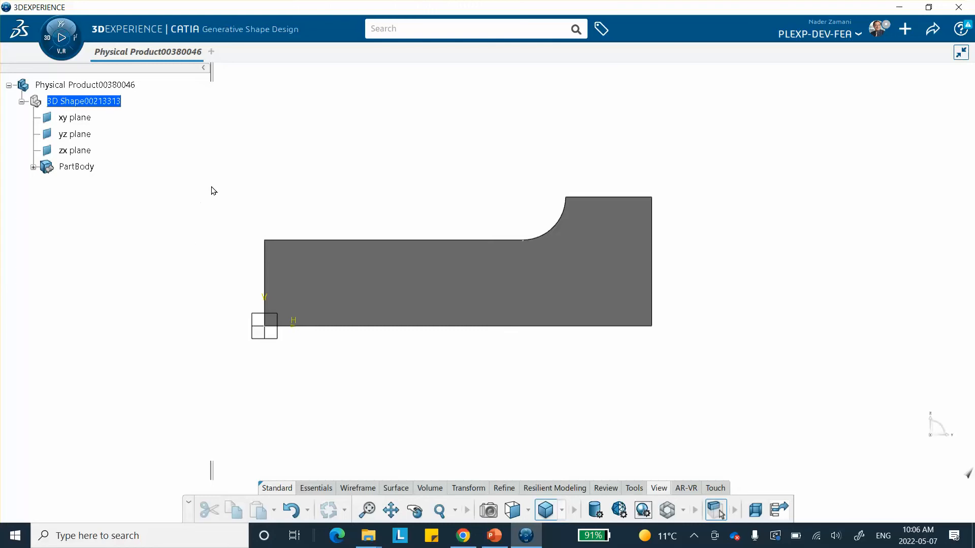
Step: Create one new core material titled dog-bone-sample_may_7_2022
{"action": "left_click", "coordinate": [635, 488]}
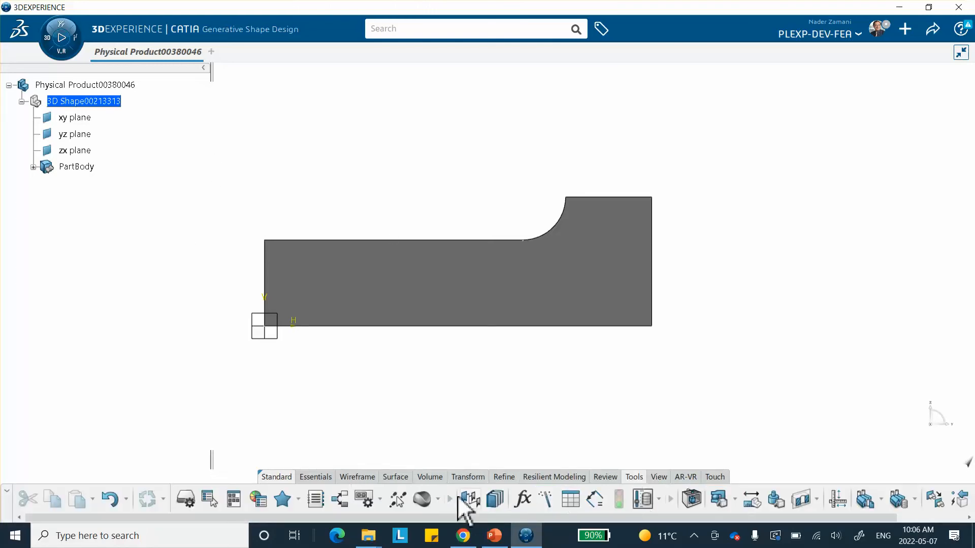
{"action": "left_click", "coordinate": [436, 505]}
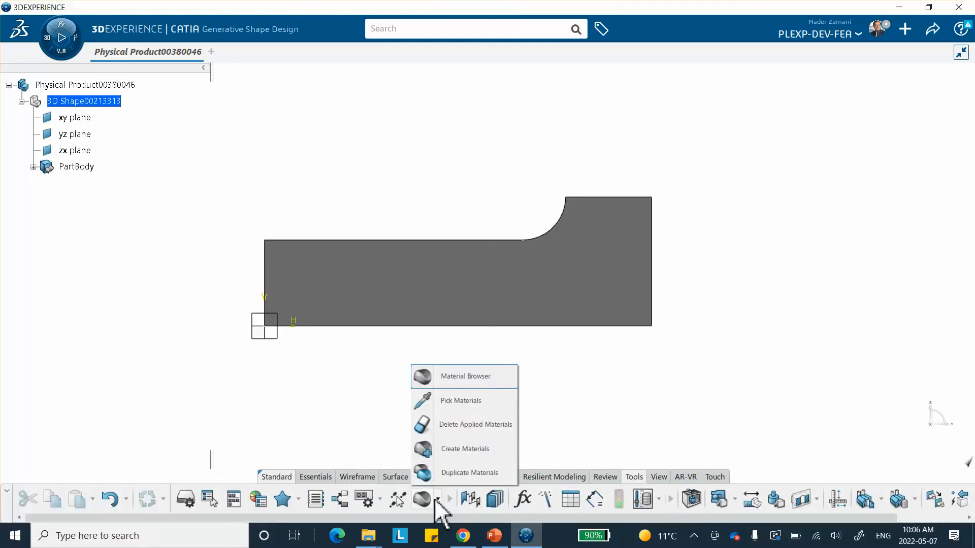
{"action": "left_click", "coordinate": [441, 447]}
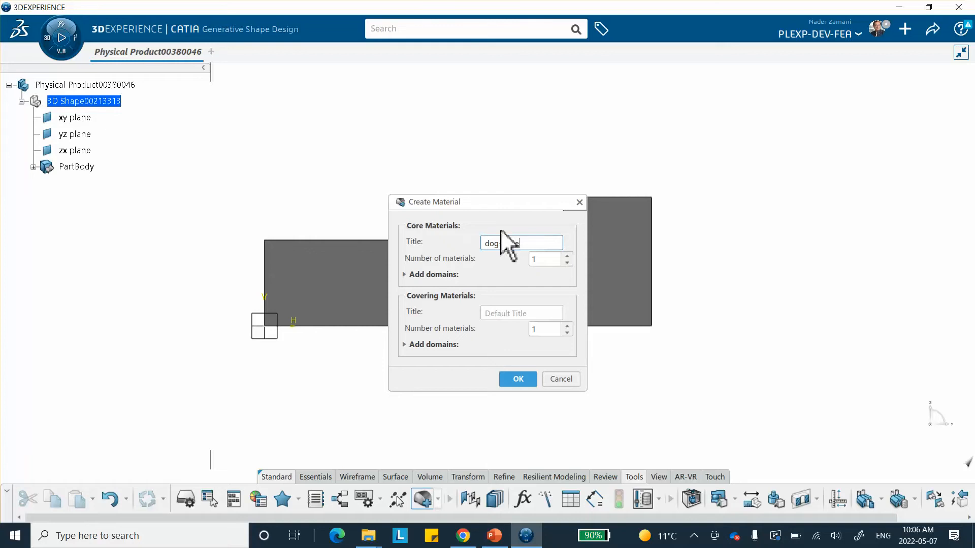
{"action": "type", "text": "ample_may_7_2022"}
{"action": "left_click", "coordinate": [517, 378]}
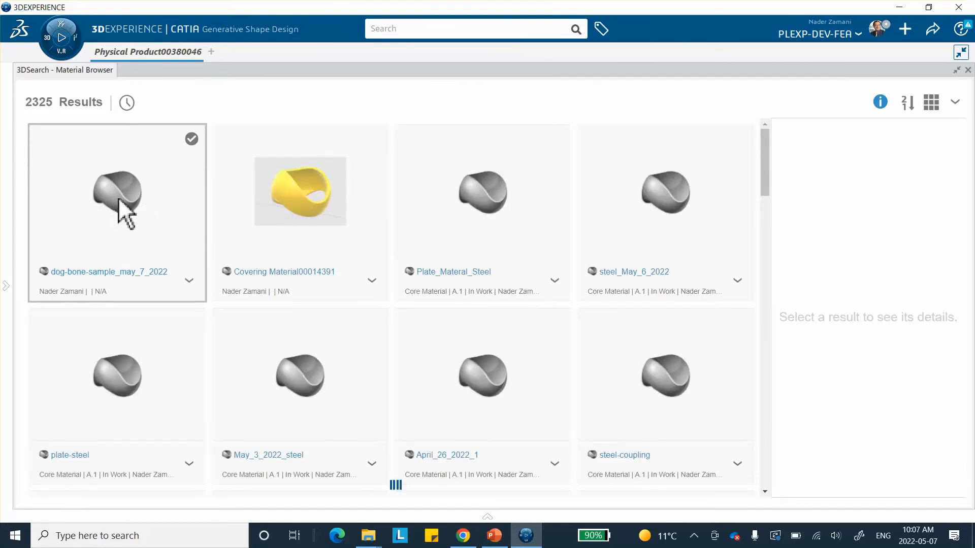
Step: Apply the dog-bone-sample_may_7_2022 material to the physical product and close the Material Browser
{"action": "right_click", "coordinate": [122, 200]}
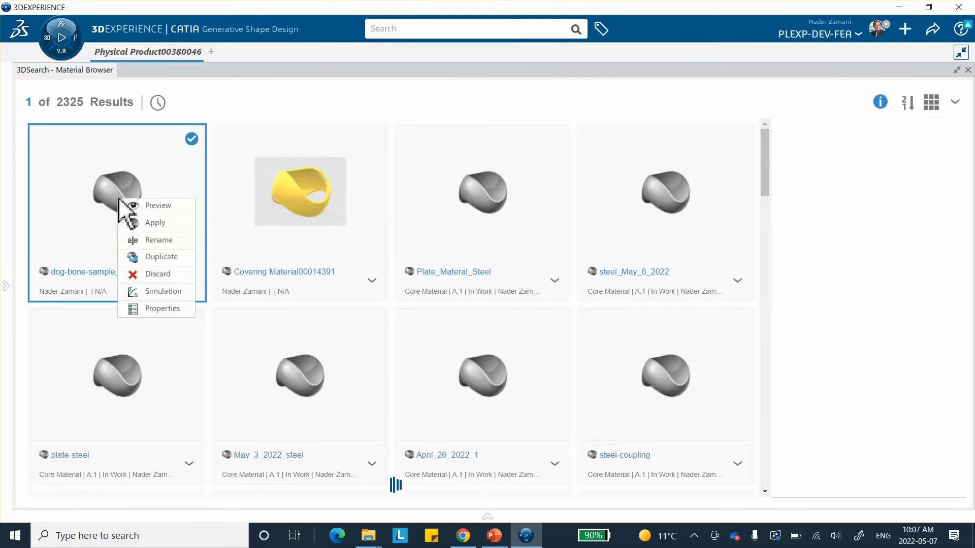
{"action": "left_click", "coordinate": [153, 222]}
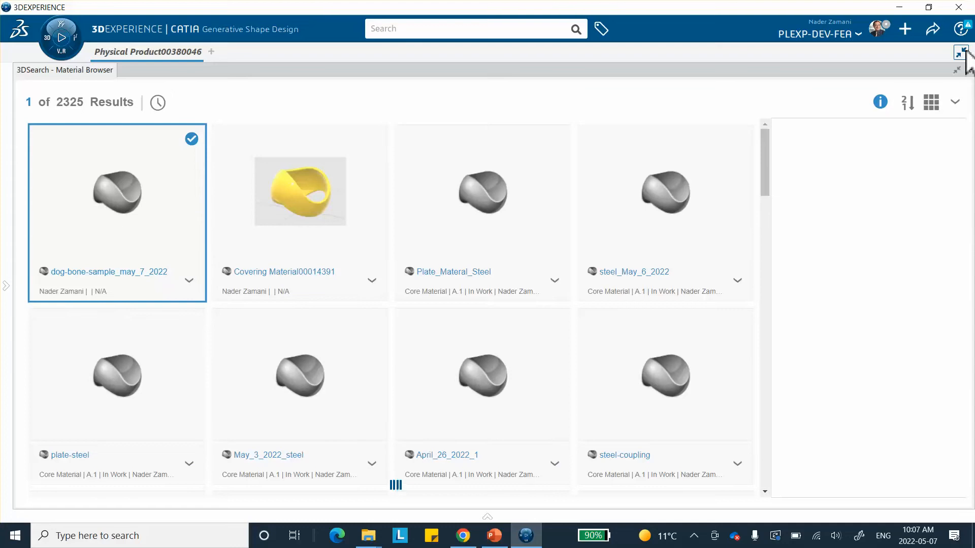
{"action": "left_click", "coordinate": [968, 71]}
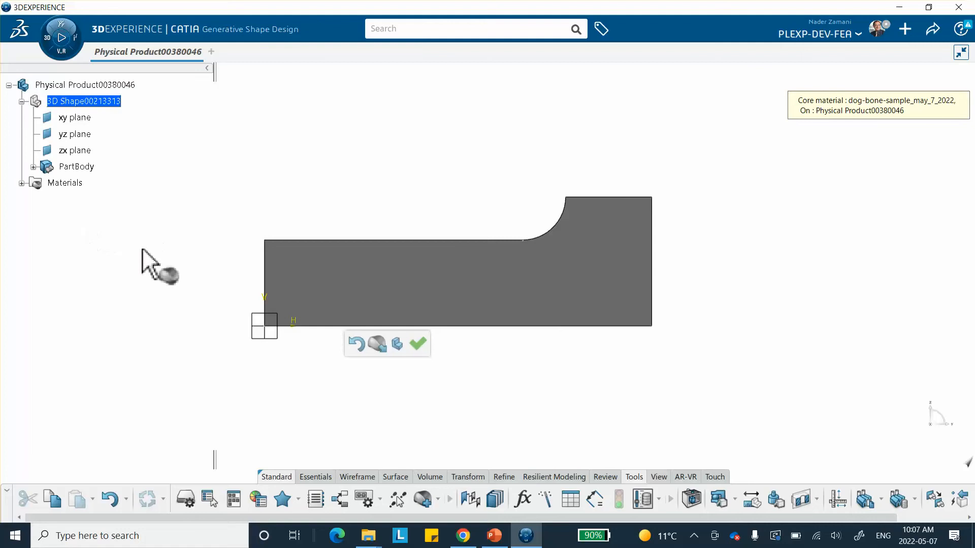
{"action": "left_click", "coordinate": [418, 343]}
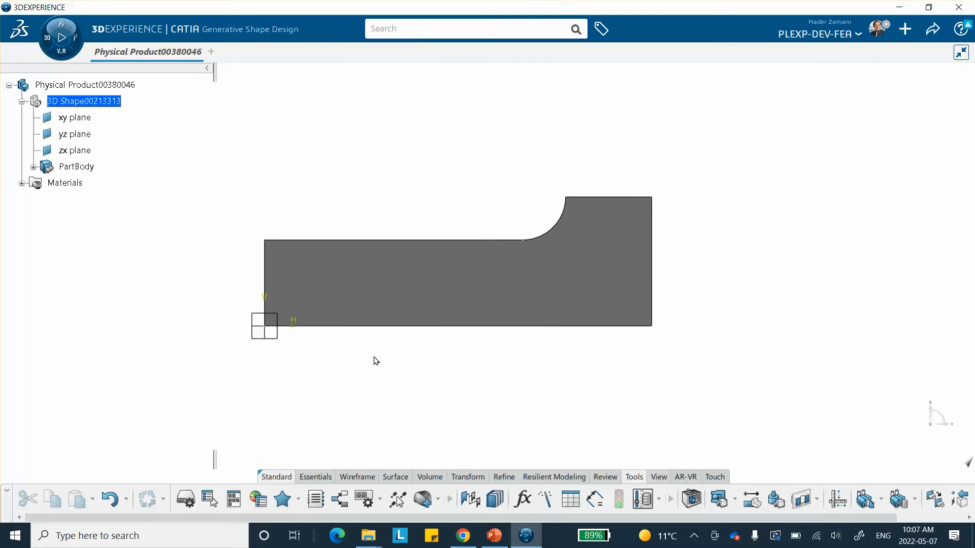
Step: Open the applied material's simulation domain and add the Elastic option from the Abaqus Multiphysics mechanical elasticity behaviors
{"action": "left_click", "coordinate": [22, 184]}
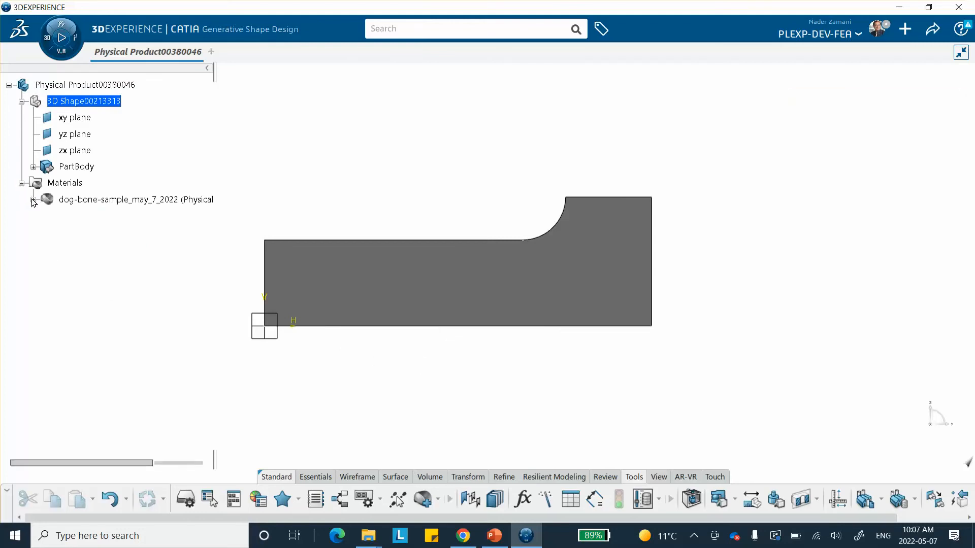
{"action": "left_click", "coordinate": [33, 200]}
{"action": "left_click", "coordinate": [83, 217]}
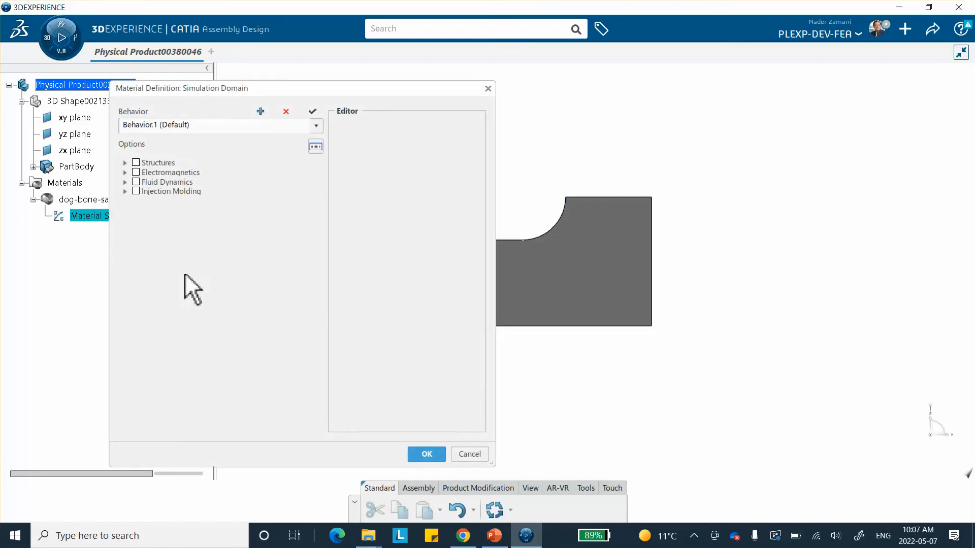
{"action": "left_click", "coordinate": [125, 163]}
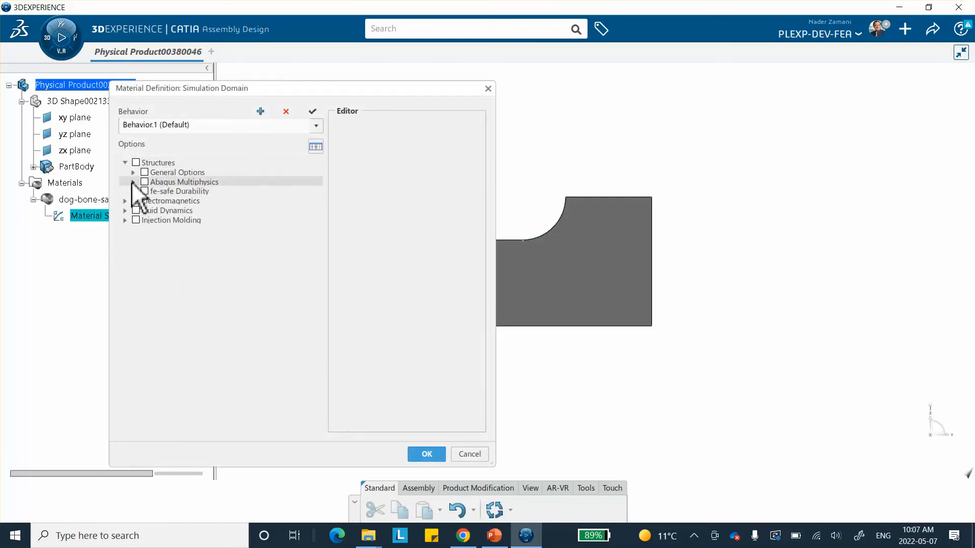
{"action": "left_click", "coordinate": [133, 182]}
{"action": "left_click", "coordinate": [142, 192]}
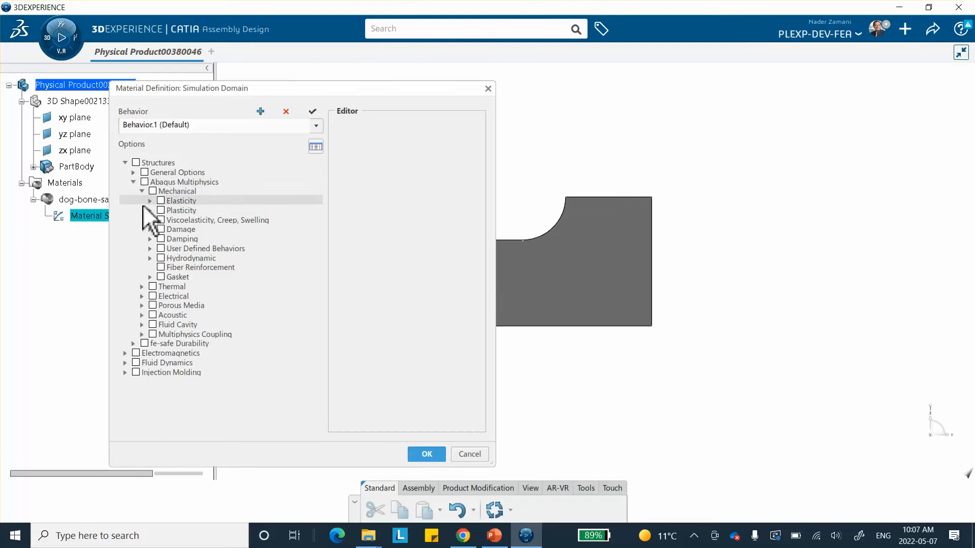
{"action": "left_click", "coordinate": [151, 201]}
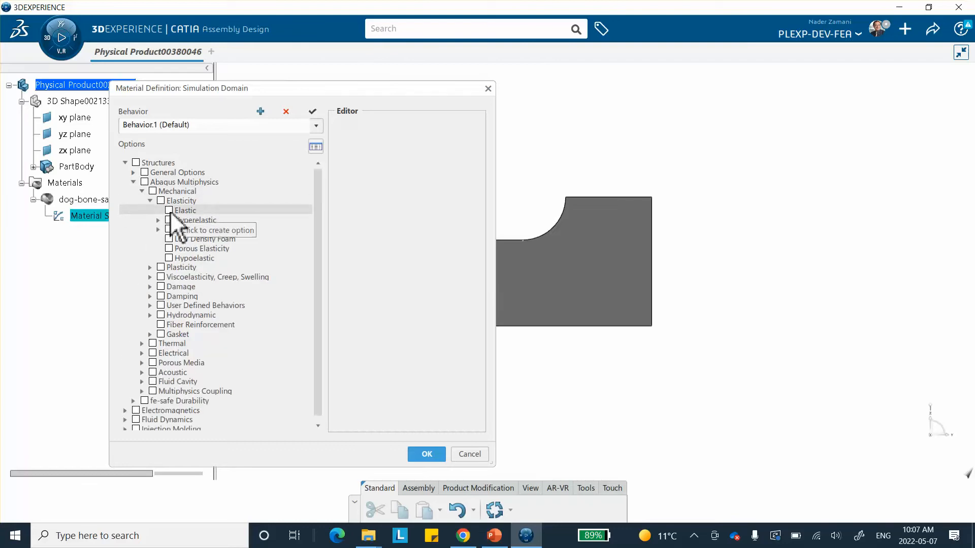
{"action": "left_click", "coordinate": [169, 210]}
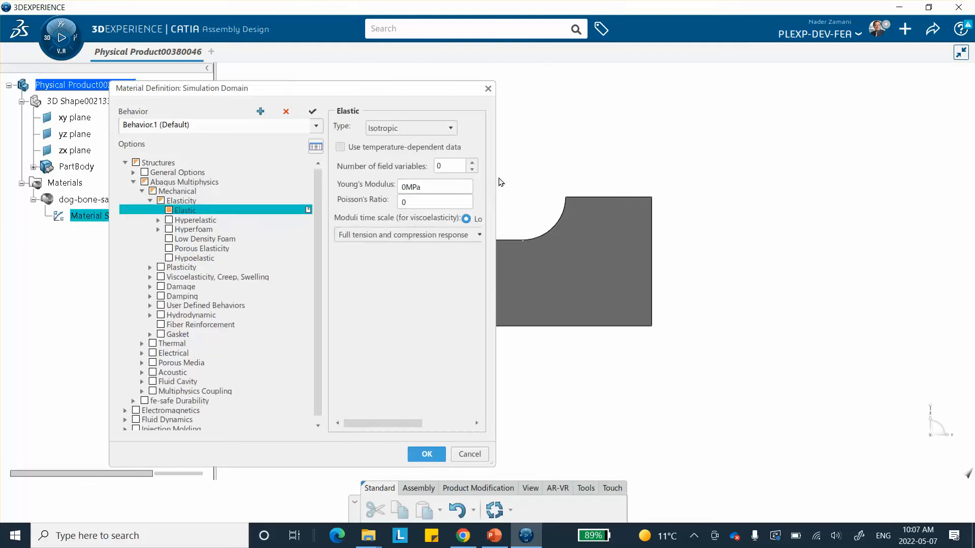
Step: Set the isotropic elastic properties to a Young's modulus of 200000 MPa and a Poisson's ratio of 0.3
{"action": "left_click_drag", "start_coordinate": [504, 183], "coordinate": [617, 198]}
{"action": "left_click", "coordinate": [461, 188]}
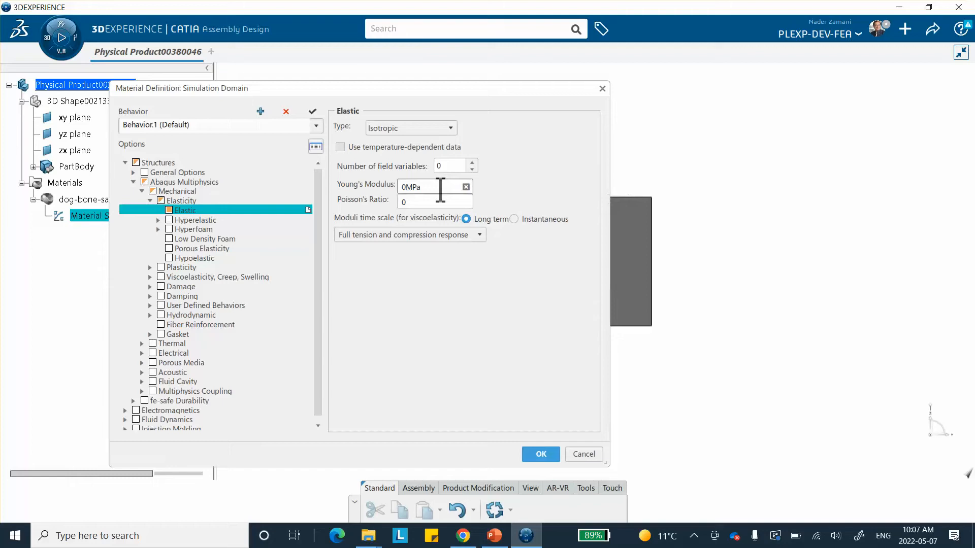
{"action": "type", "text": "200000"}
{"action": "left_click", "coordinate": [434, 202]}
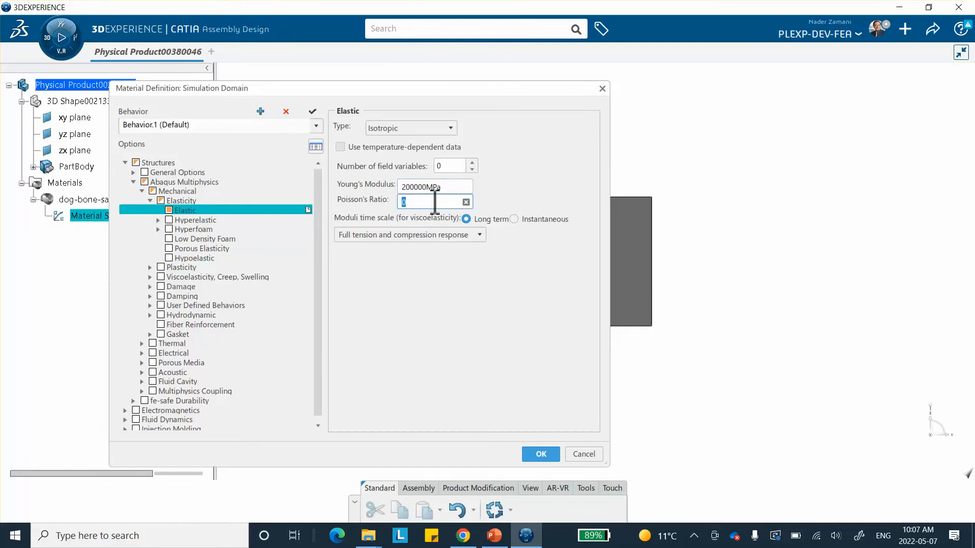
{"action": "type", "text": ".3"}
{"action": "key", "text": "Return"}
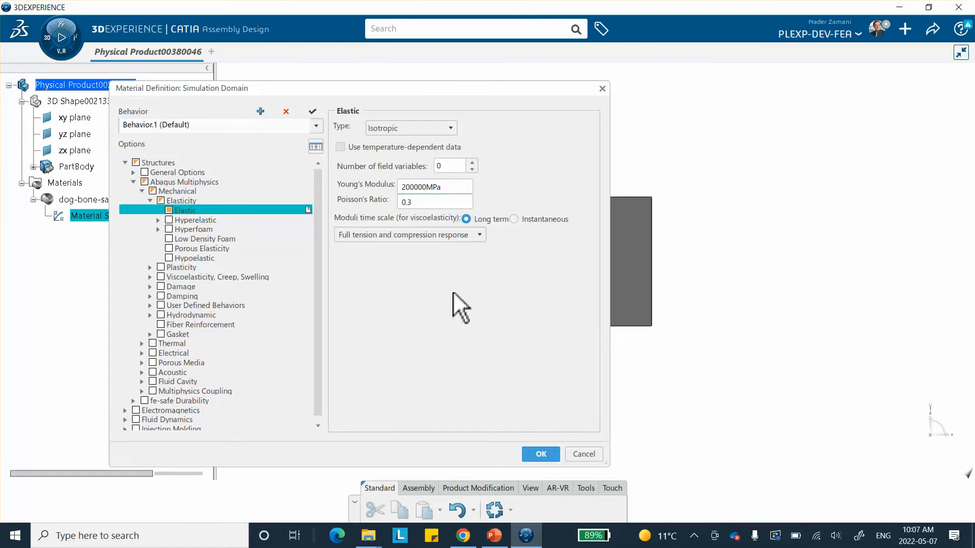
Step: Check the strain hardening data on slide 3 in PowerPoint and add the Plastic option under Metal Plasticity to the material in 3DEXPERIENCE
{"action": "left_click", "coordinate": [150, 268]}
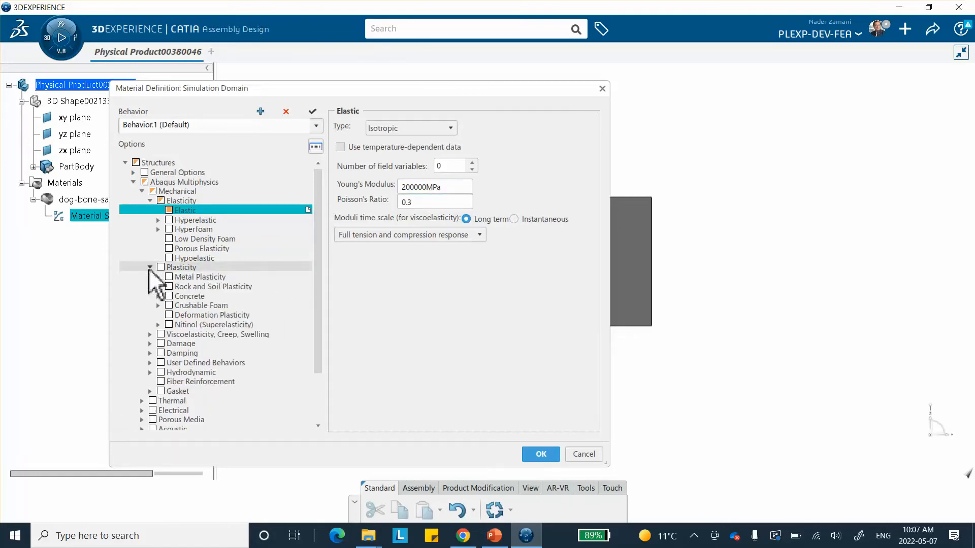
{"action": "left_click", "coordinate": [492, 534]}
{"action": "left_click", "coordinate": [73, 314]}
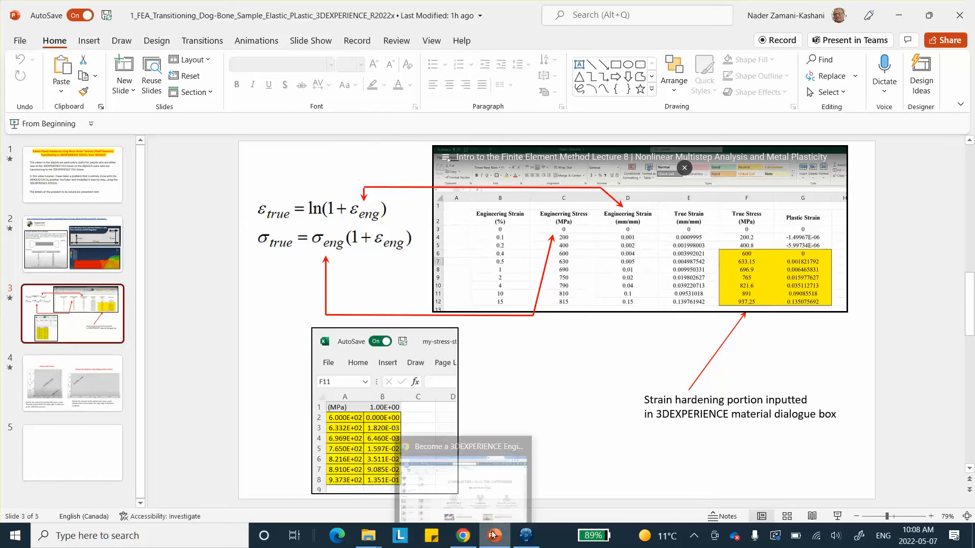
{"action": "left_click", "coordinate": [524, 534]}
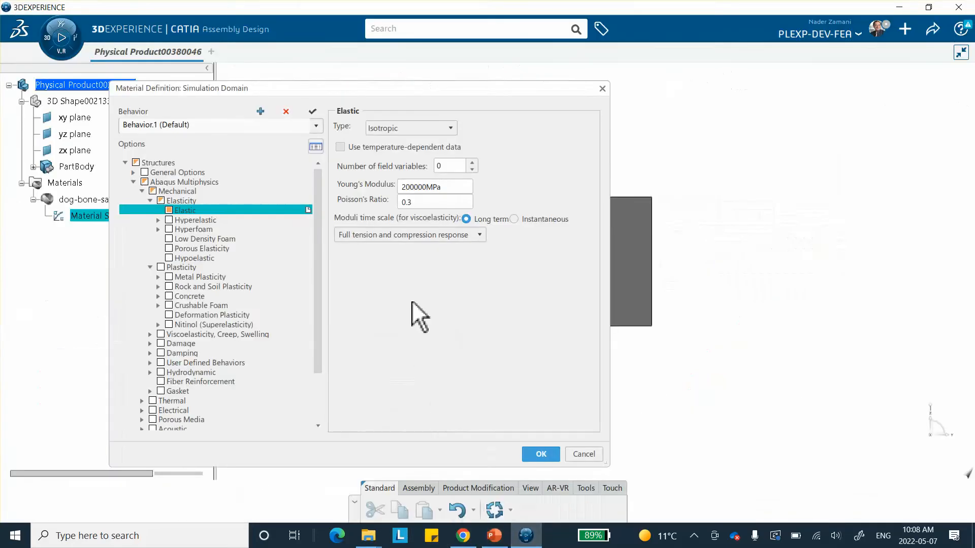
{"action": "left_click", "coordinate": [158, 277]}
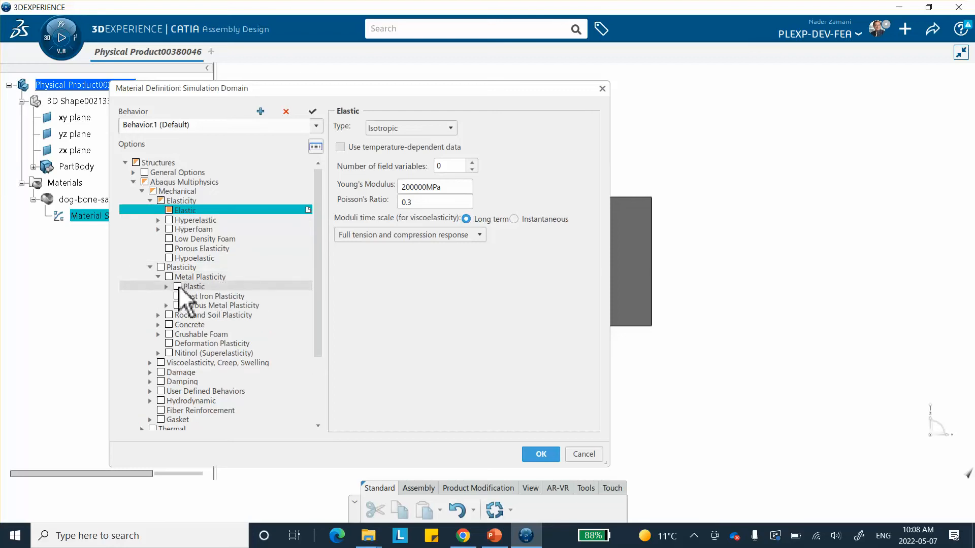
{"action": "left_click", "coordinate": [178, 286]}
{"action": "left_click", "coordinate": [166, 287]}
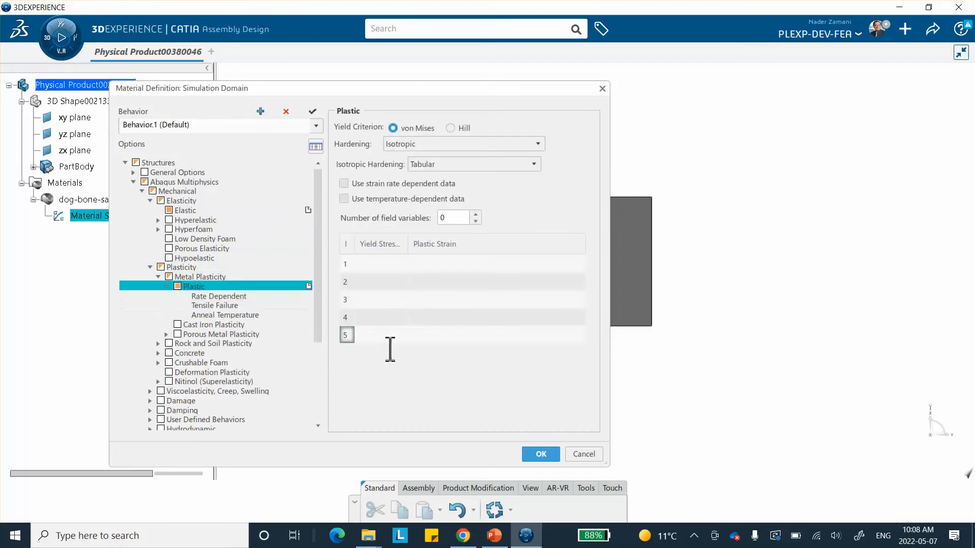
Step: Import the yield stress and plastic strain table from my-stress-strain-may-7 in the desktop folder 3DEXP_VIDEOS_TRANSITION\Transition_Abaqus_3DEXP
{"action": "left_click", "coordinate": [389, 266]}
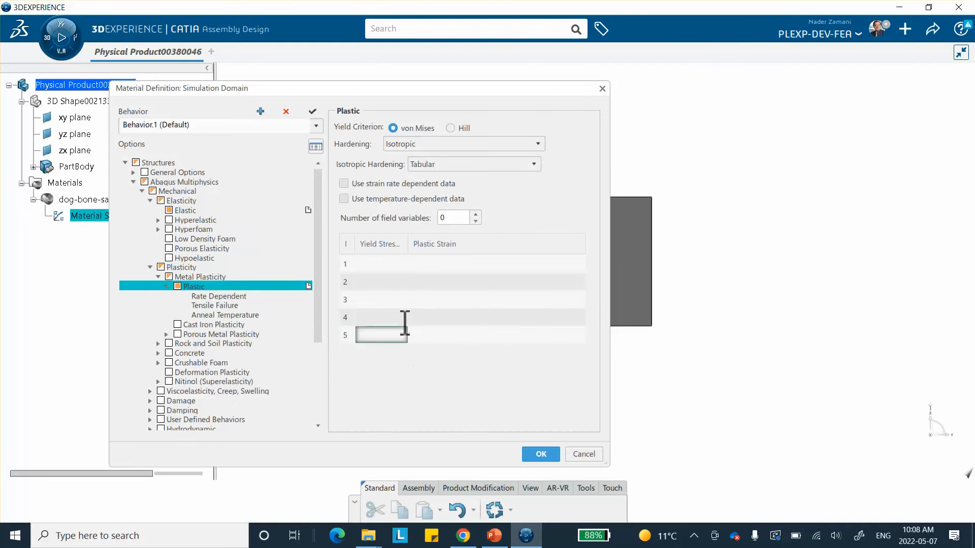
{"action": "right_click", "coordinate": [391, 265]}
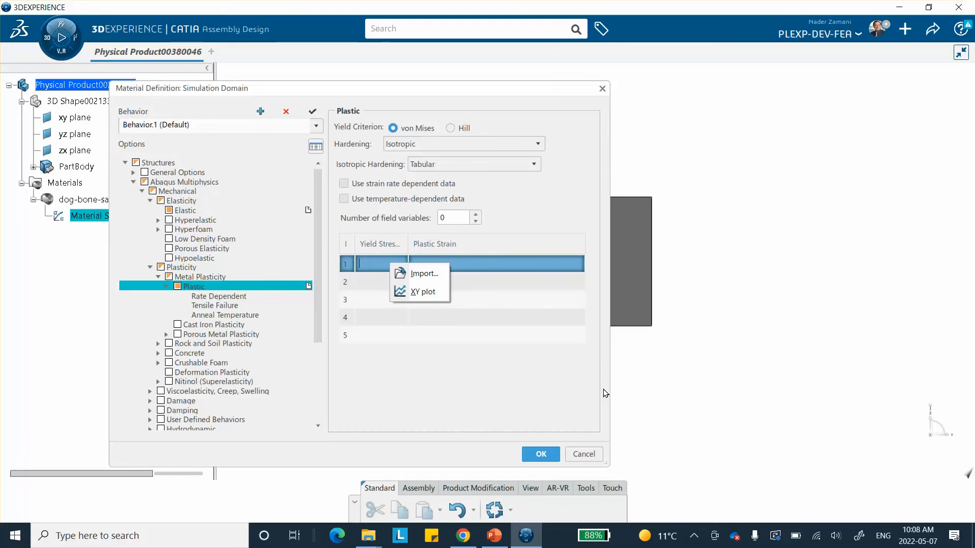
{"action": "left_click", "coordinate": [425, 274]}
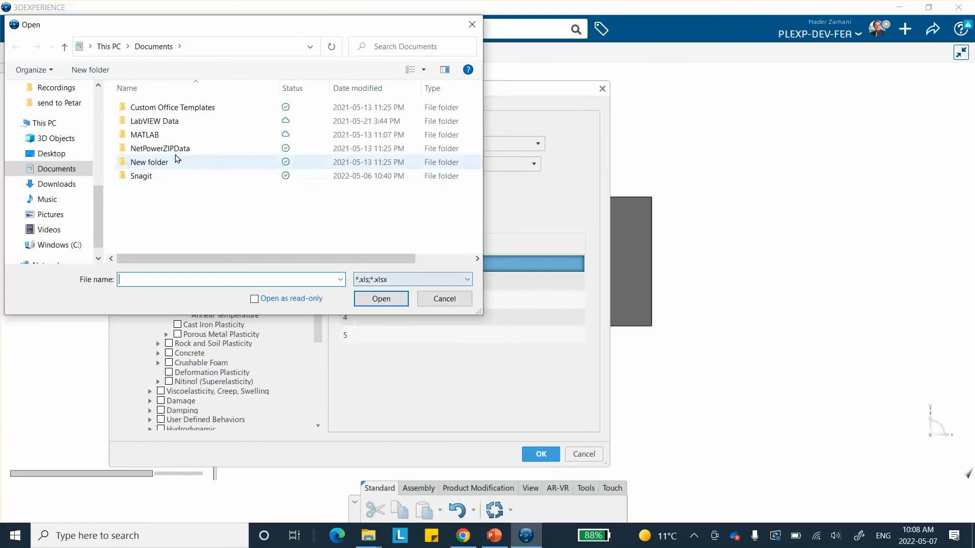
{"action": "left_click", "coordinate": [52, 154]}
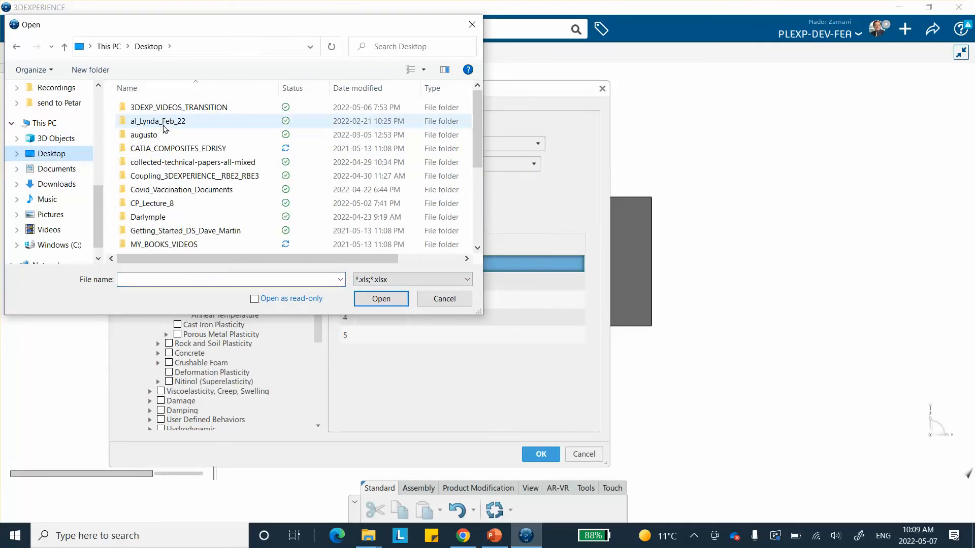
{"action": "double_click", "coordinate": [167, 107]}
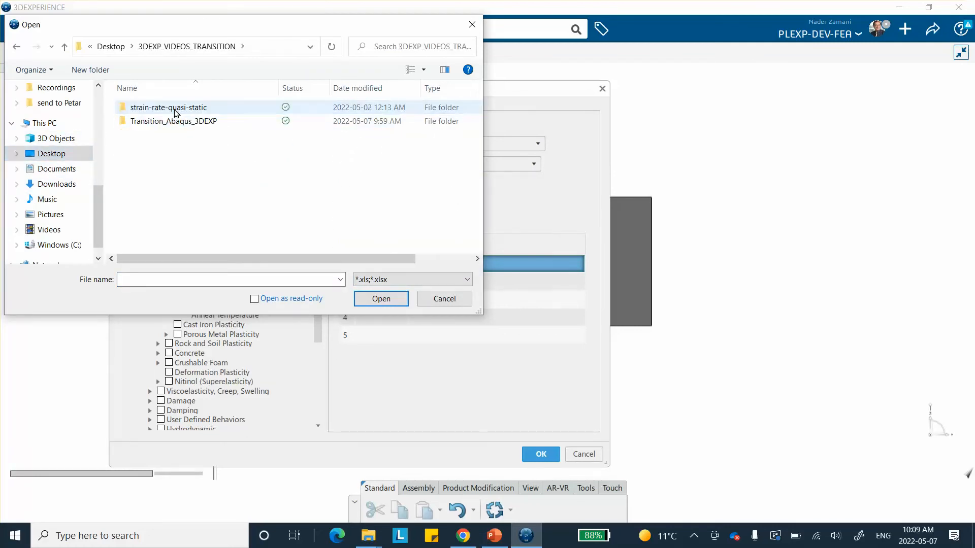
{"action": "double_click", "coordinate": [166, 122]}
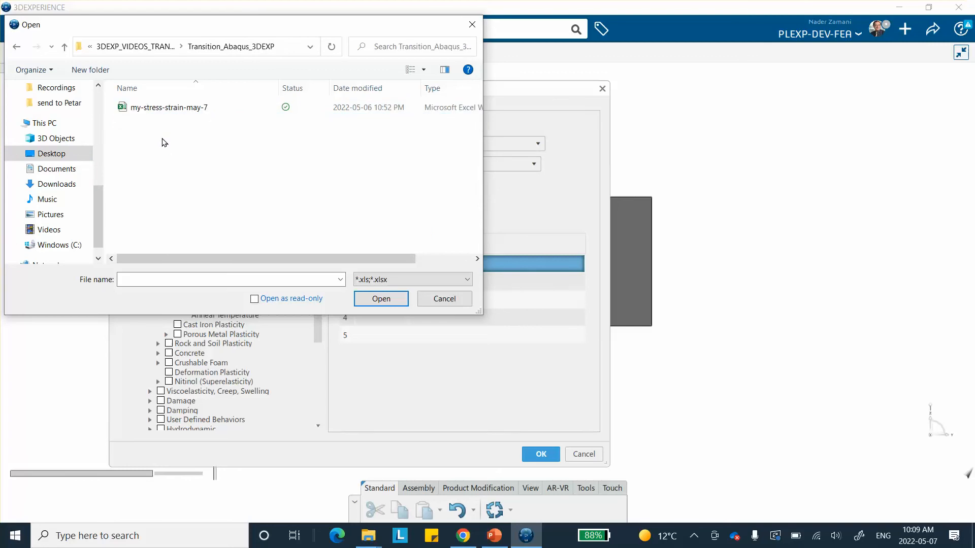
{"action": "left_click", "coordinate": [166, 109]}
{"action": "left_click", "coordinate": [385, 302]}
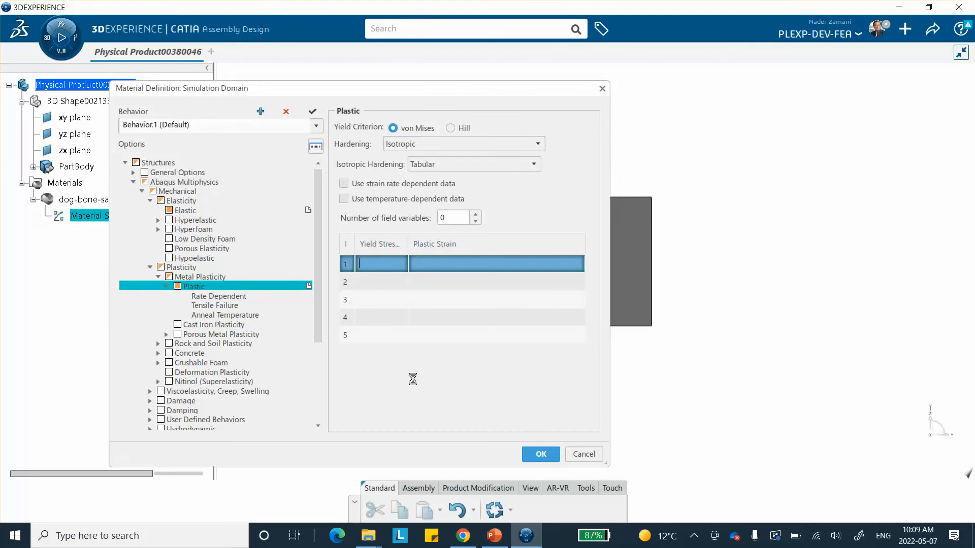
{"action": "type", "text": "600\t0 633.2\t0.002 696.9\t0.006 765\t0.016 821.6\t0.035 891\t0.091 937.3\t0.135"}
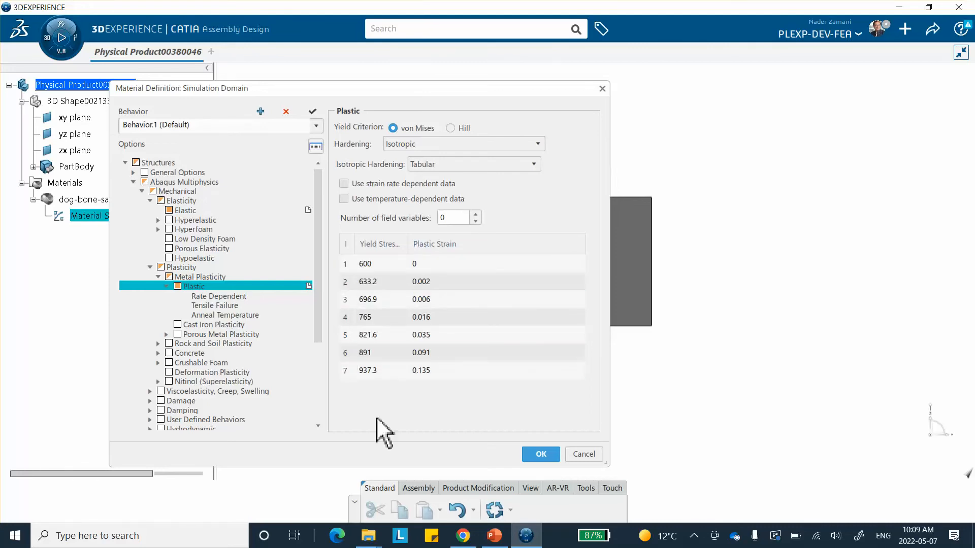
Step: Compare the imported hardening table with the data in PowerPoint and accept the material definition in 3DEXPERIENCE
{"action": "left_click", "coordinate": [493, 535]}
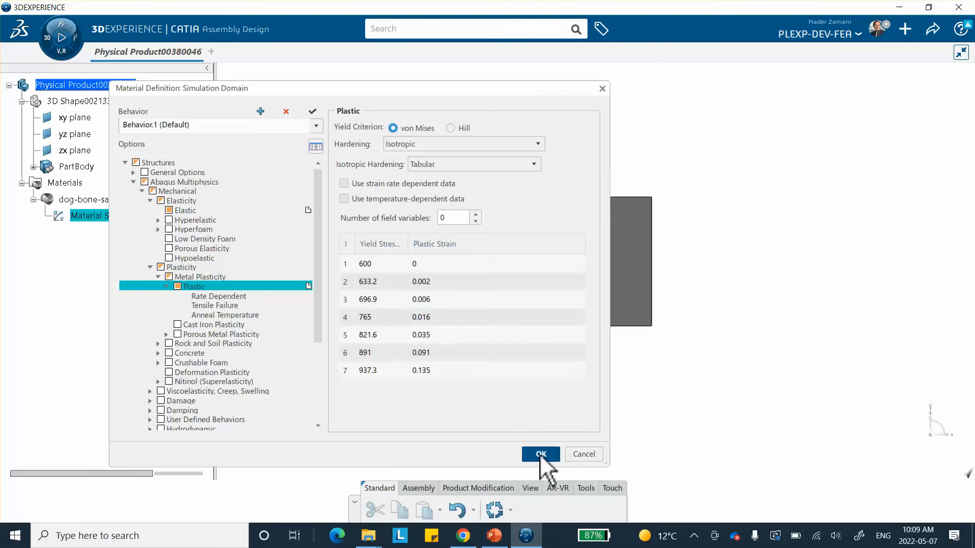
{"action": "left_click", "coordinate": [541, 454]}
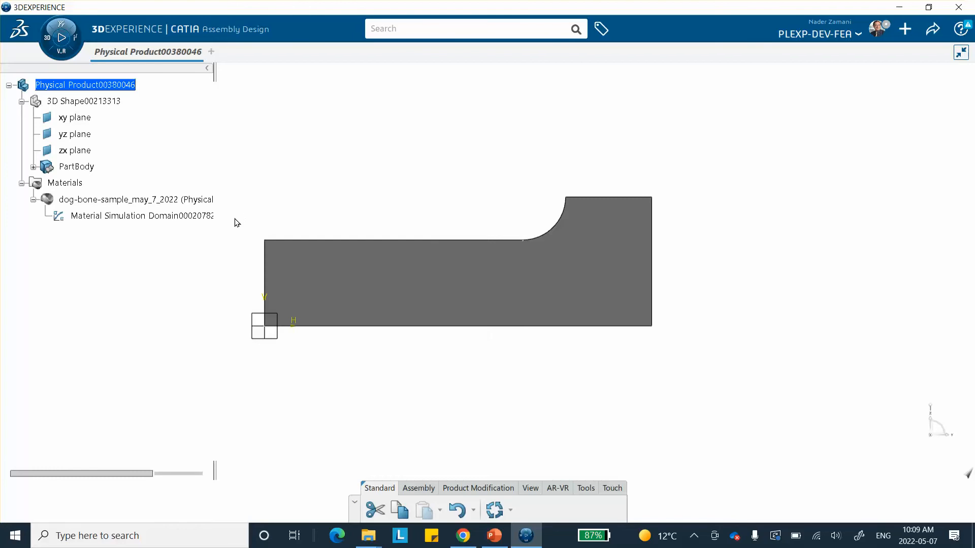
Step: Switch to the Structural Model Creation app and create an empty finite element model for the physical product
{"action": "left_click", "coordinate": [46, 38]}
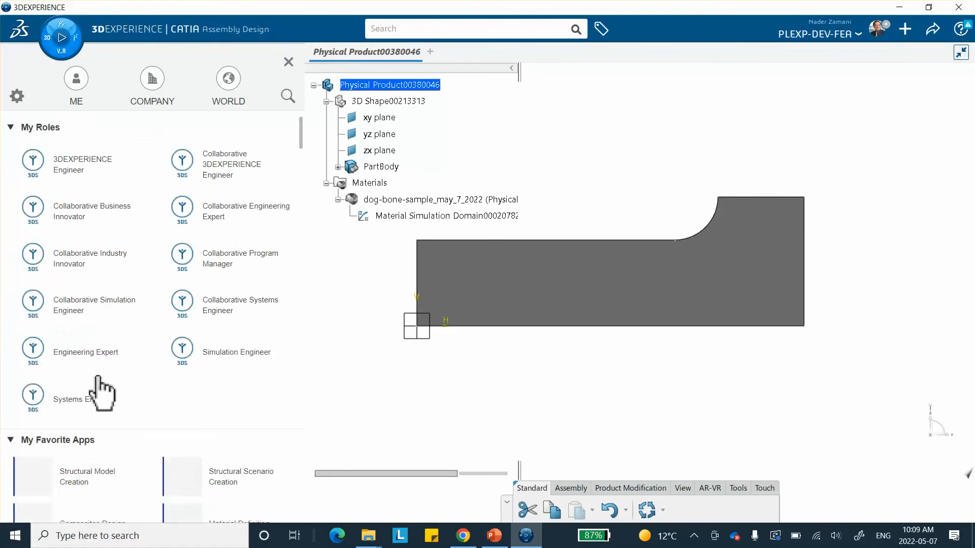
{"action": "scroll", "coordinate": [86, 373], "scroll_direction": "down", "scroll_amount": 2}
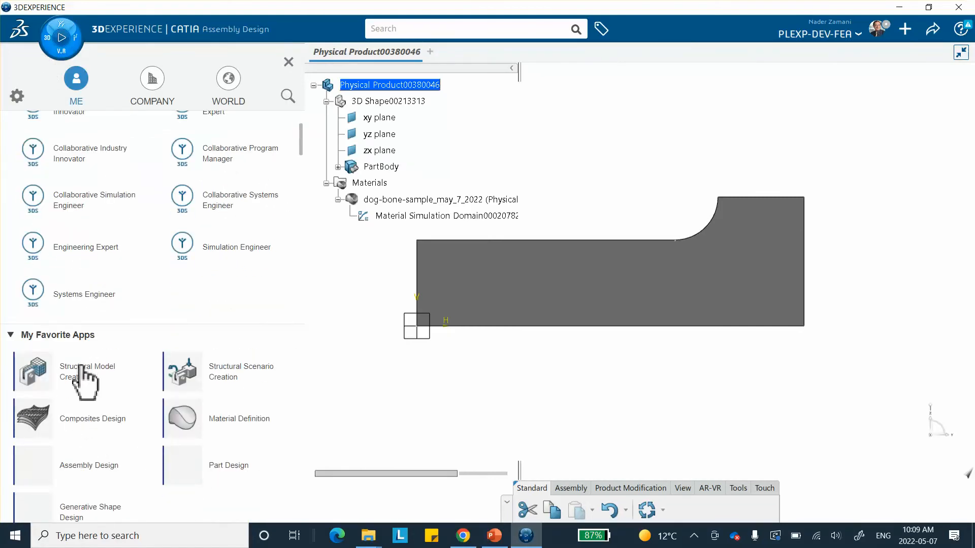
{"action": "scroll", "coordinate": [79, 370], "scroll_direction": "up", "scroll_amount": 2}
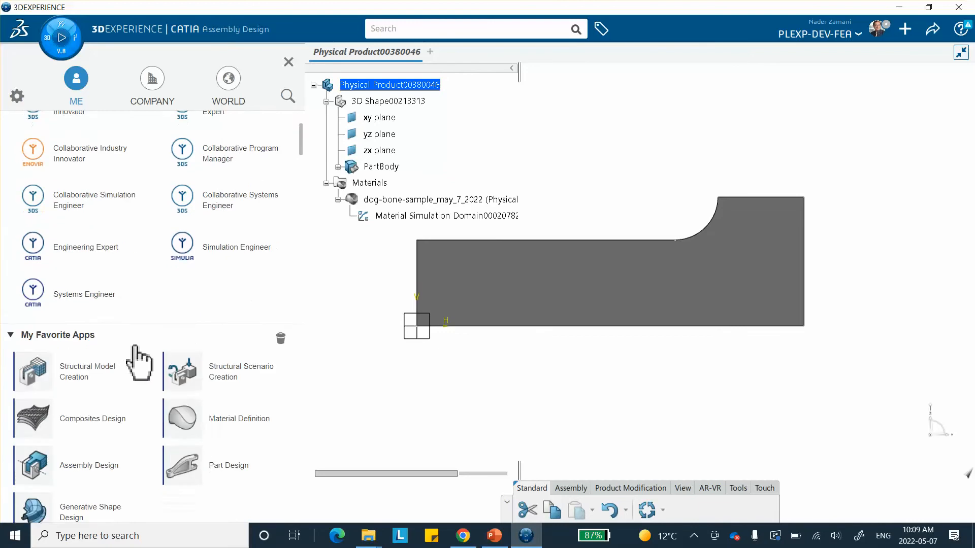
{"action": "left_click", "coordinate": [73, 371]}
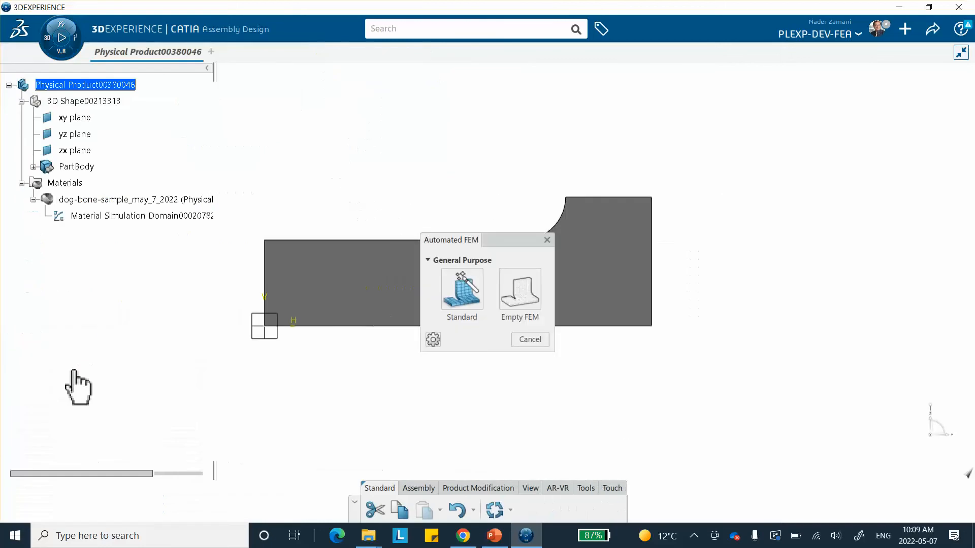
{"action": "left_click", "coordinate": [517, 289]}
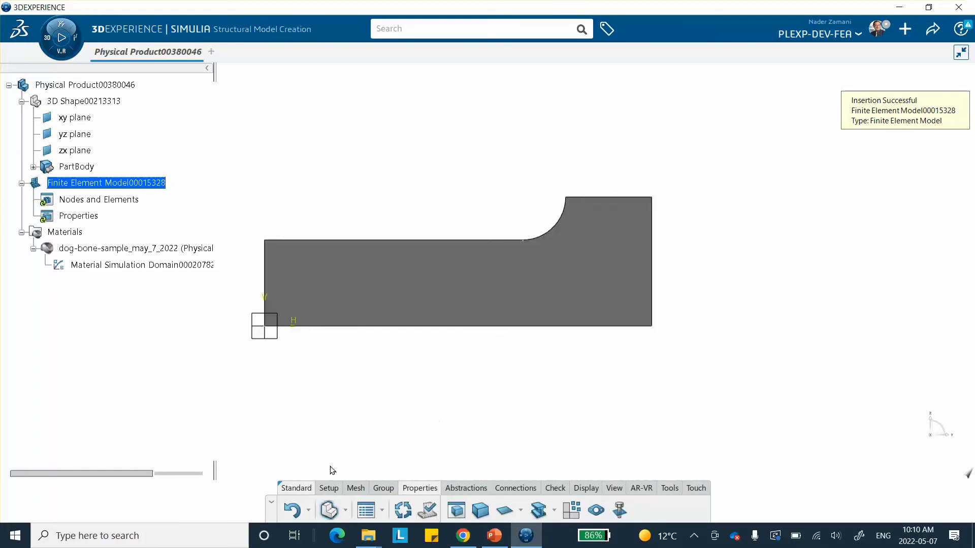
Step: Mesh the dog-bone surface with a Surface Quad Mesh using linear elements and a 4 mm mesh size
{"action": "left_click", "coordinate": [356, 488]}
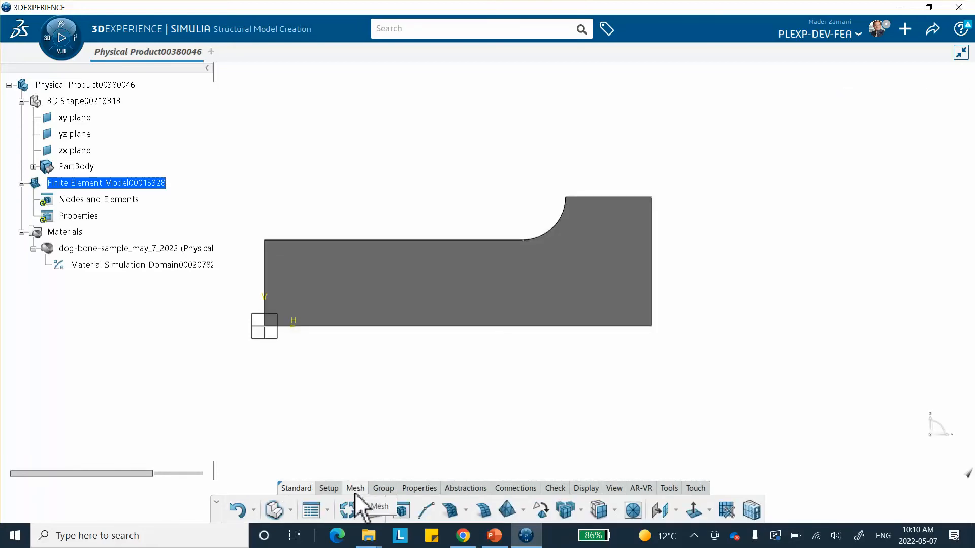
{"action": "left_click", "coordinate": [484, 510]}
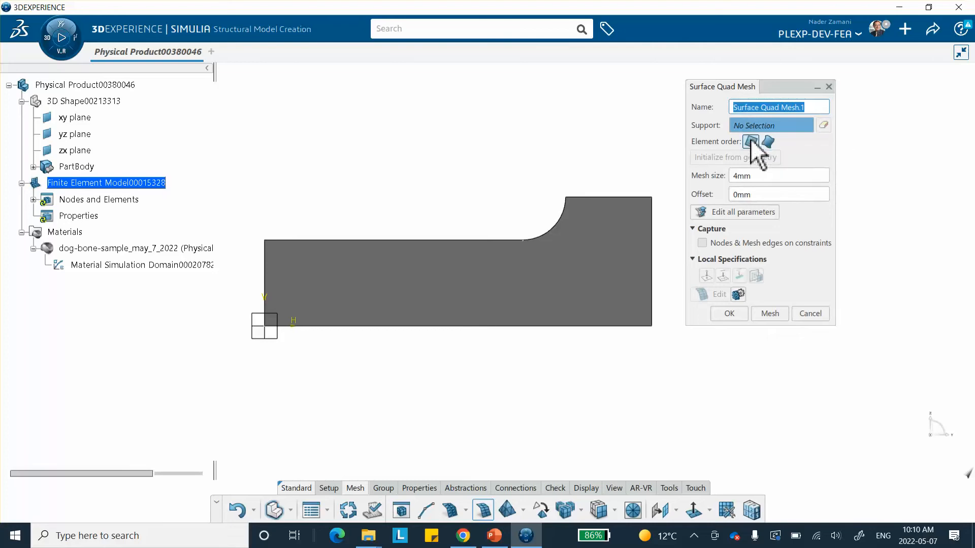
{"action": "left_click", "coordinate": [453, 285]}
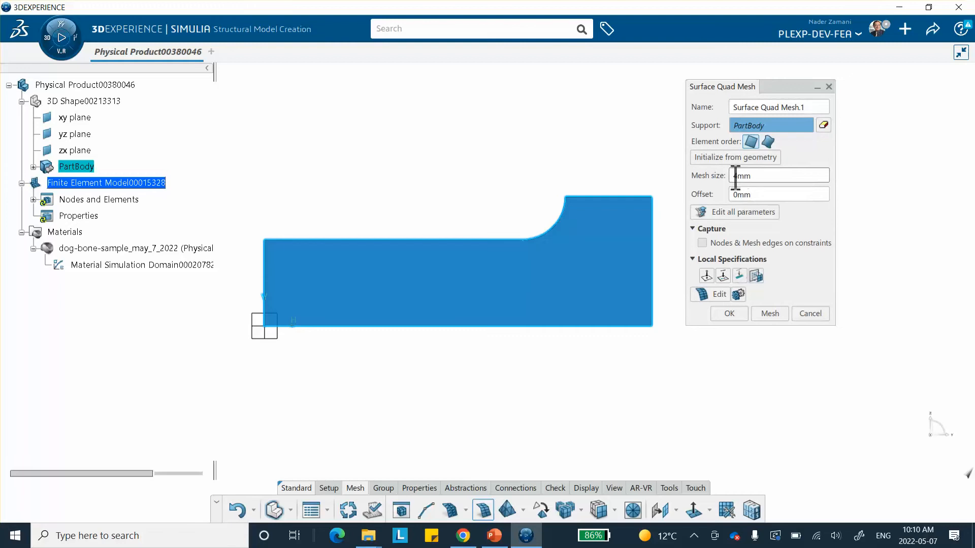
{"action": "left_click", "coordinate": [770, 313]}
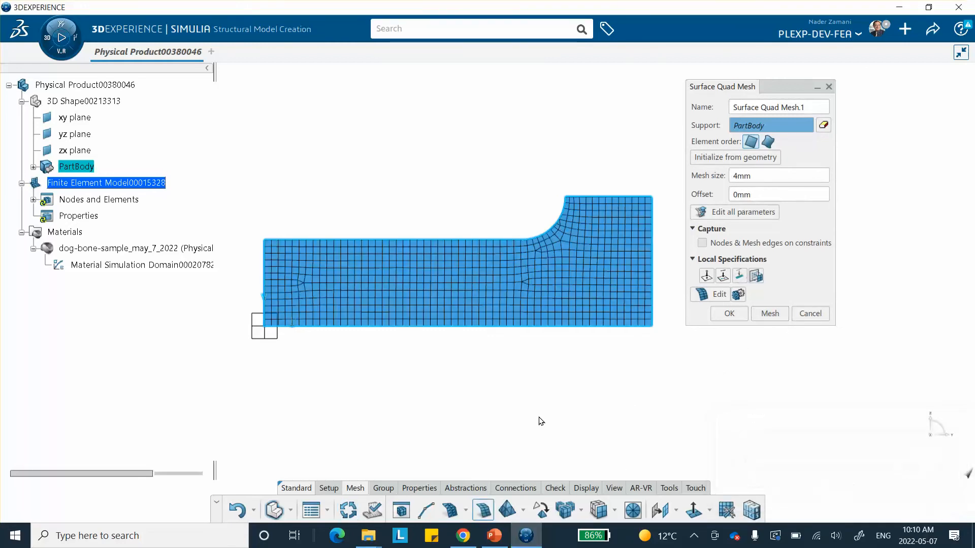
{"action": "left_click", "coordinate": [725, 312]}
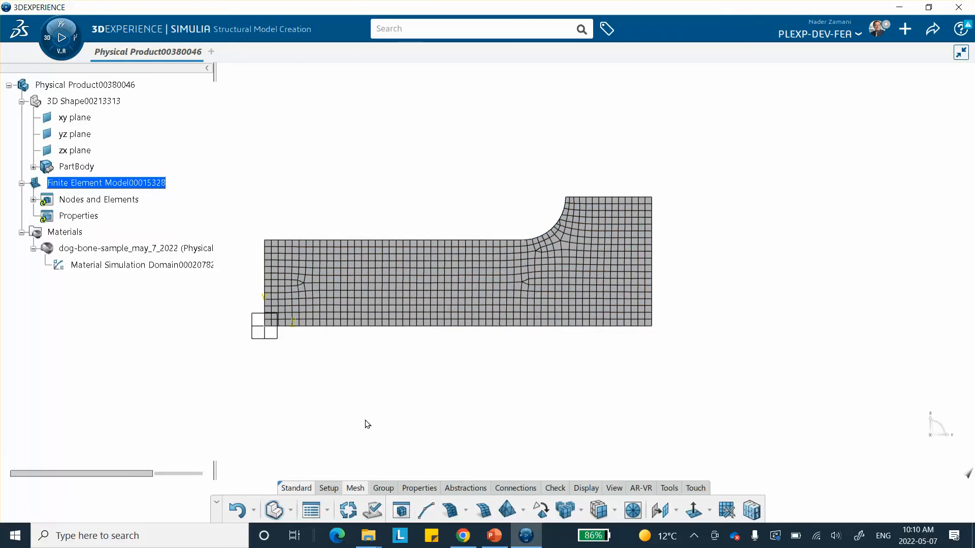
Step: Create a Shell Section on the Fill.1 surface with a specified thickness and the dog-bone-sample_may_7_2022 material
{"action": "left_click", "coordinate": [416, 491]}
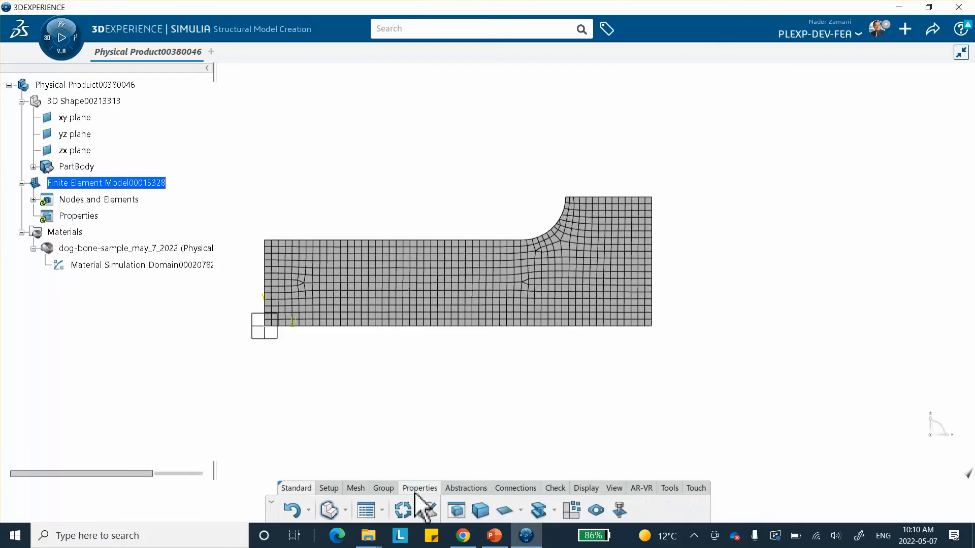
{"action": "left_click", "coordinate": [506, 511]}
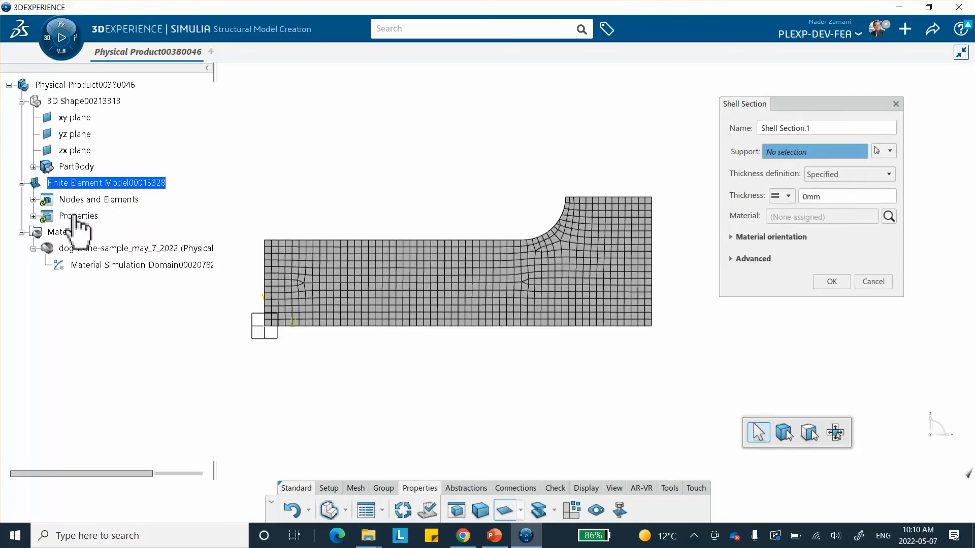
{"action": "left_click", "coordinate": [33, 168]}
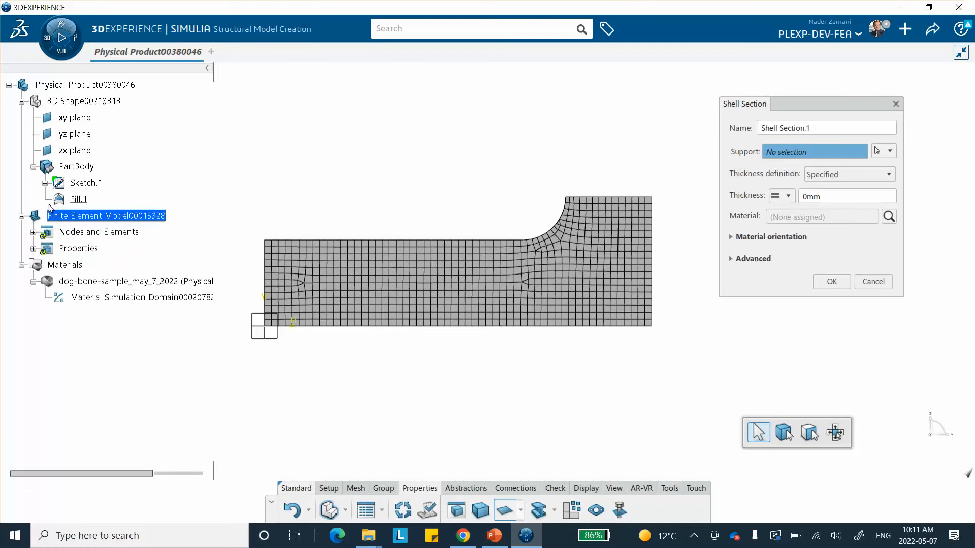
{"action": "left_click", "coordinate": [800, 154]}
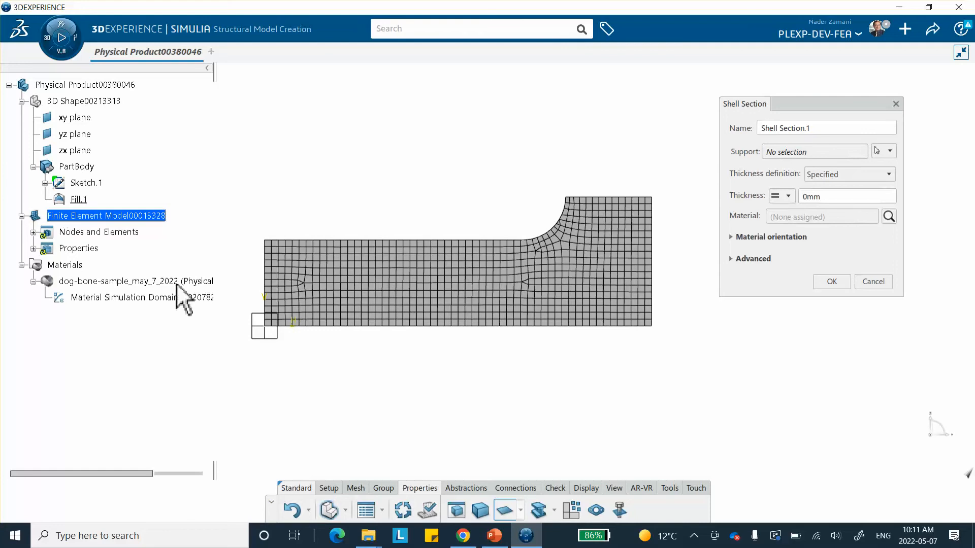
{"action": "left_click", "coordinate": [811, 152]}
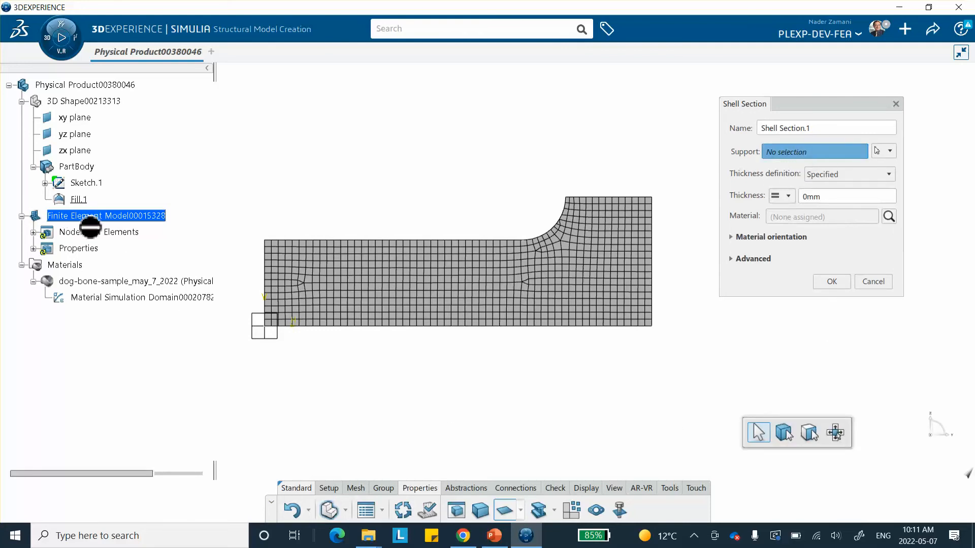
{"action": "left_click", "coordinate": [83, 199]}
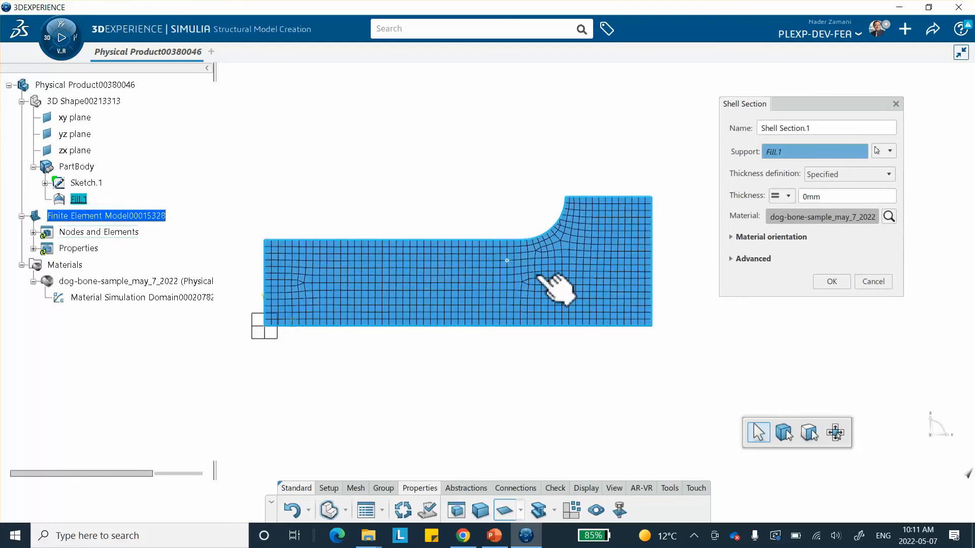
{"action": "left_click", "coordinate": [829, 197]}
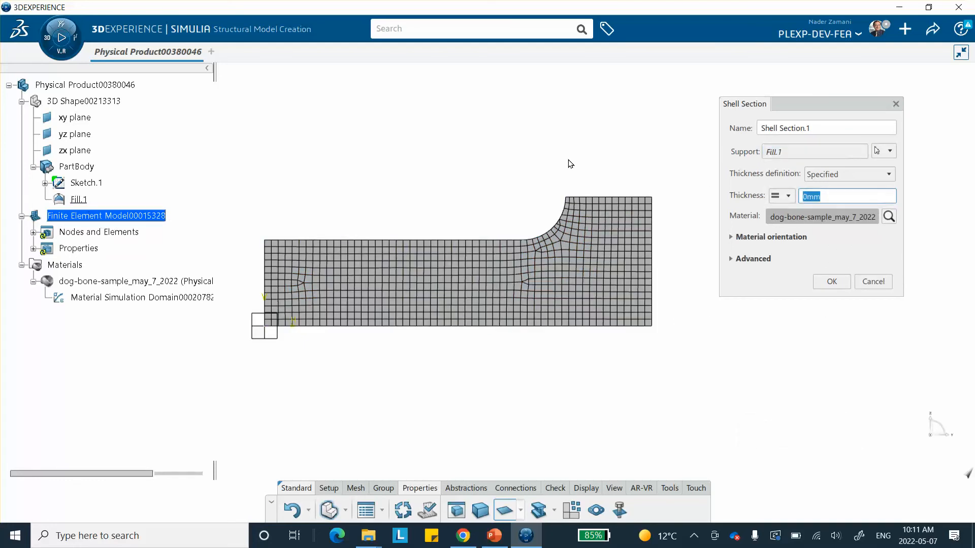
{"action": "left_click", "coordinate": [832, 282]}
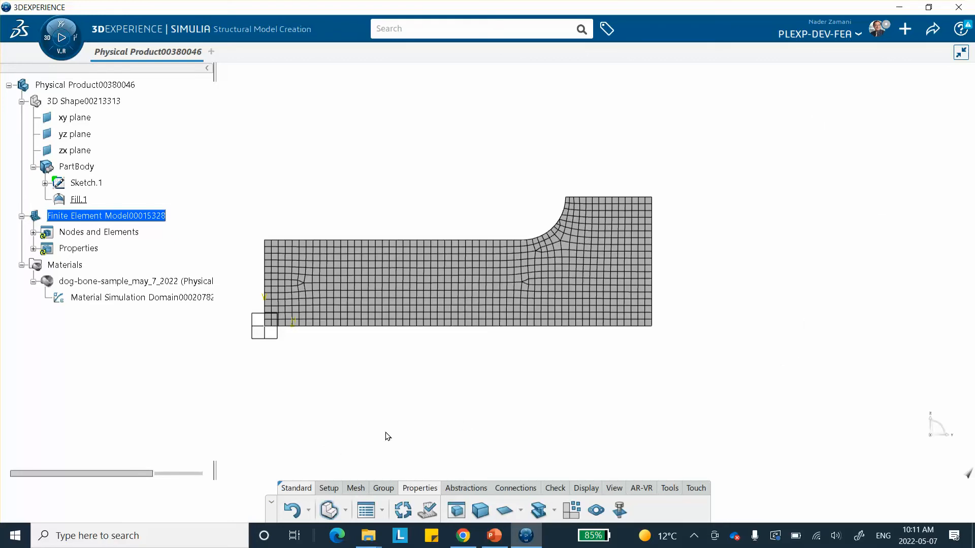
Step: Switch to the Structural Scenario Creation app and initialize a Structural simulation using Finite Element Model00015328
{"action": "left_click", "coordinate": [50, 36]}
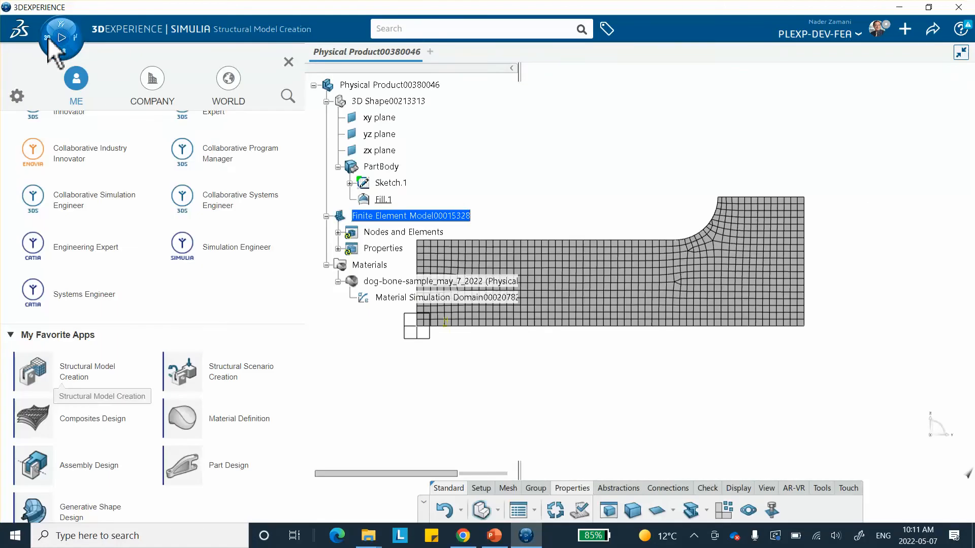
{"action": "left_click", "coordinate": [226, 375]}
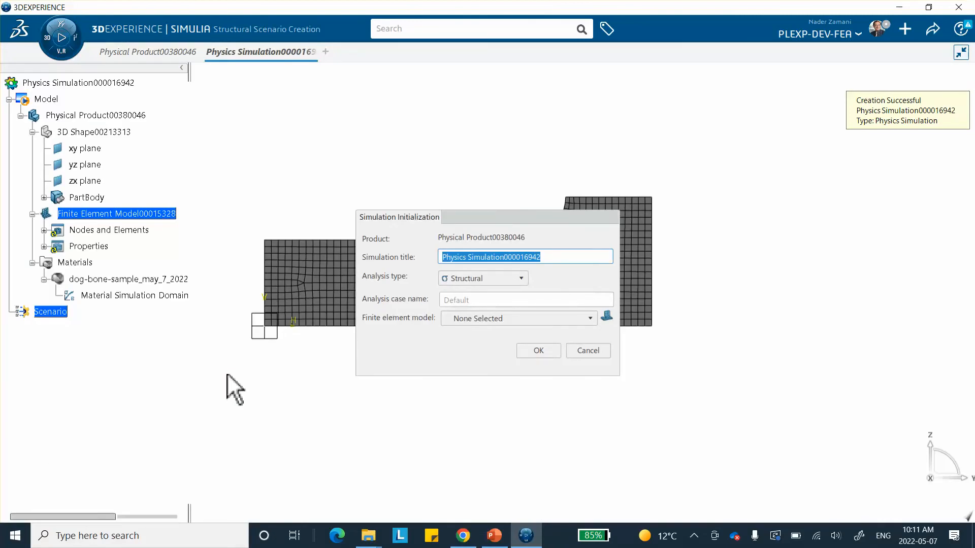
{"action": "left_click", "coordinate": [458, 319]}
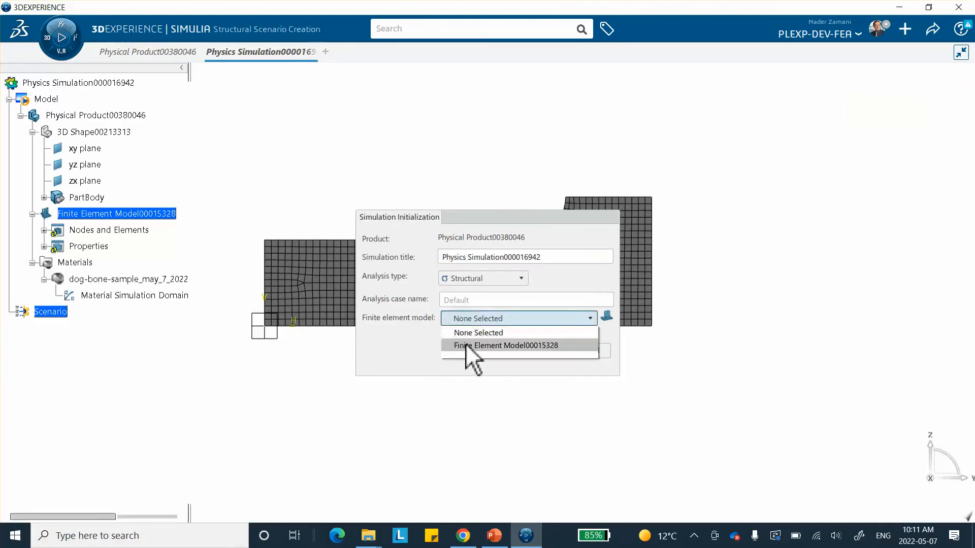
{"action": "left_click", "coordinate": [491, 345]}
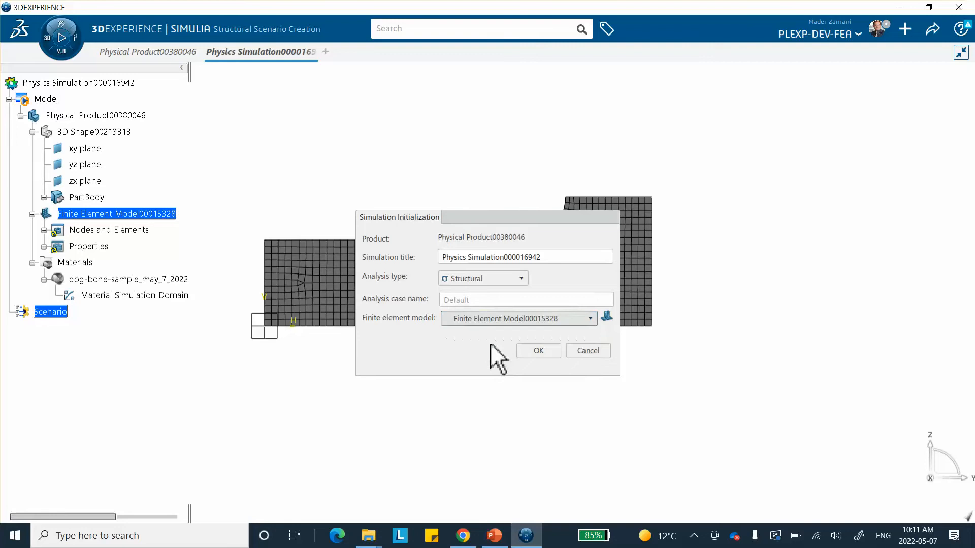
{"action": "left_click", "coordinate": [538, 354]}
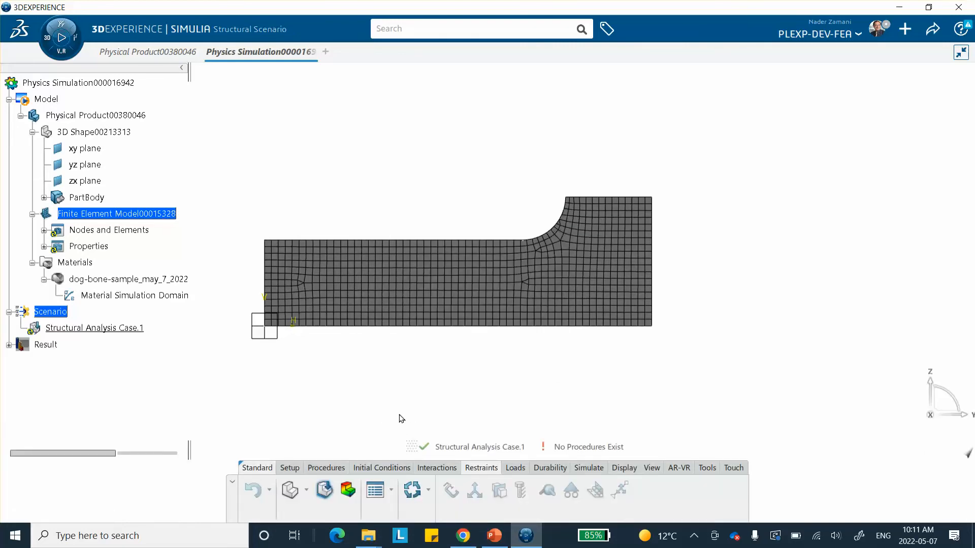
Step: Create a static step with a 0.01 s initial and 0.1 s maximum time increment, including geometric nonlinearity
{"action": "left_click", "coordinate": [326, 467]}
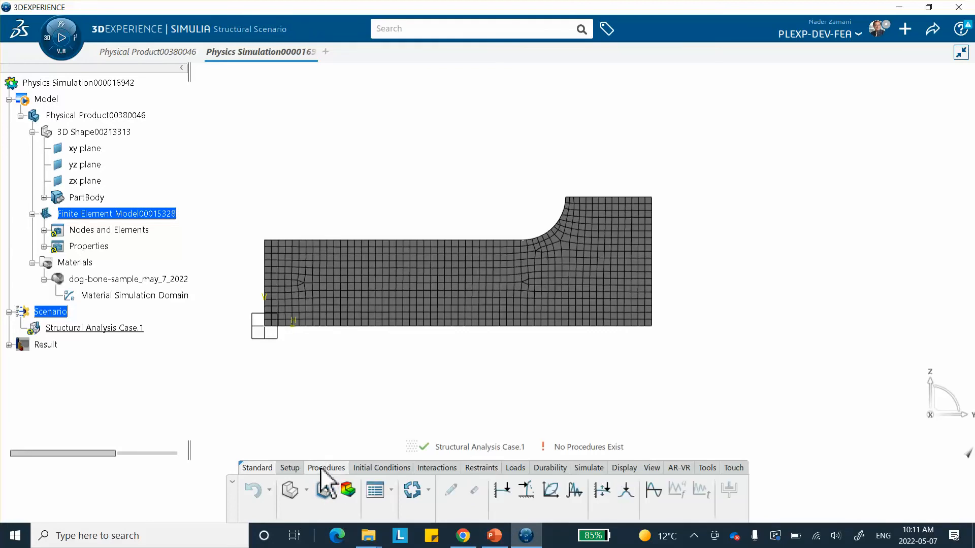
{"action": "left_click", "coordinate": [503, 491]}
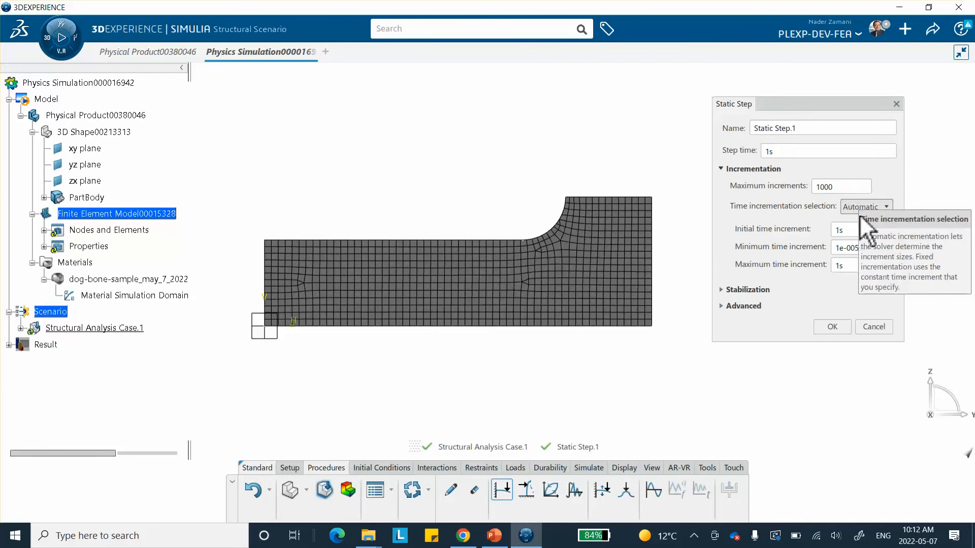
{"action": "double_click", "coordinate": [853, 231]}
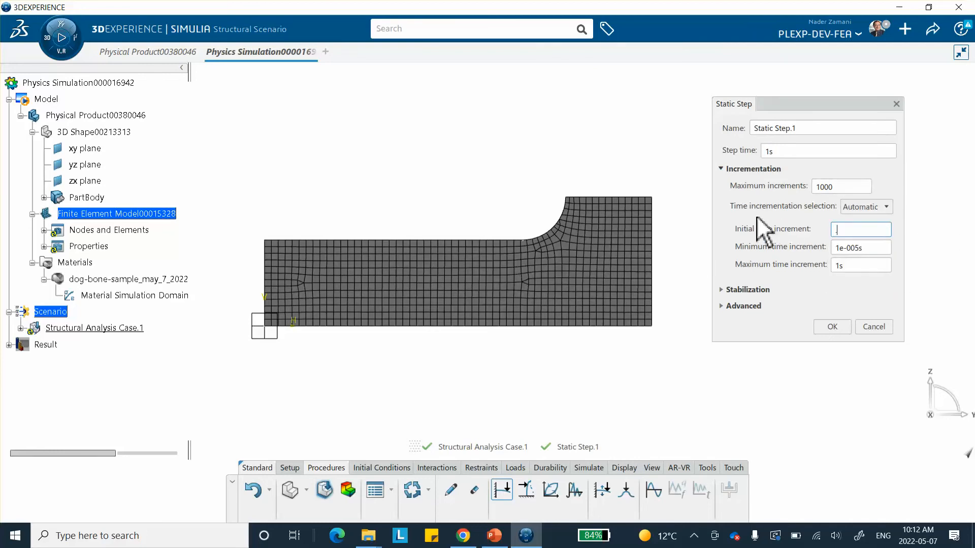
{"action": "type", "text": ".01"}
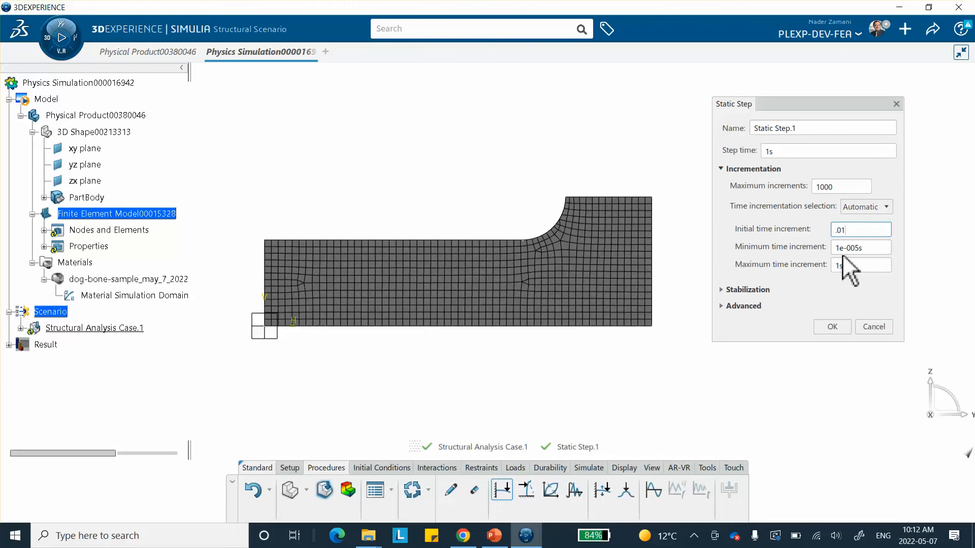
{"action": "double_click", "coordinate": [842, 266]}
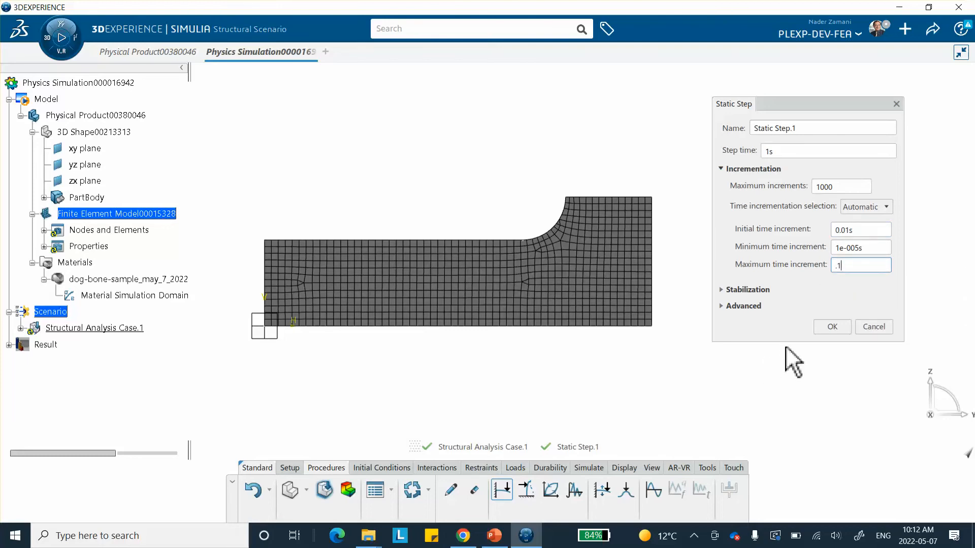
{"action": "left_click", "coordinate": [726, 307]}
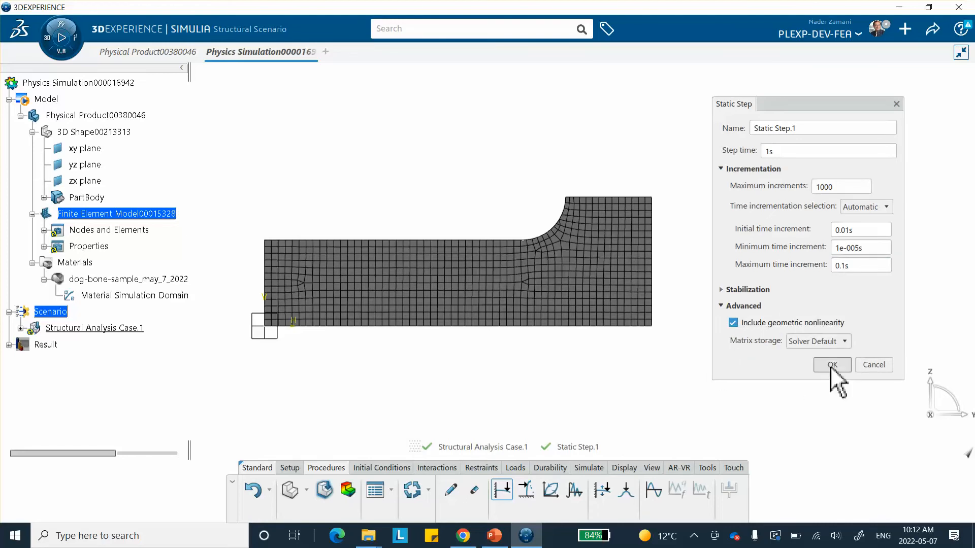
{"action": "left_click", "coordinate": [833, 365]}
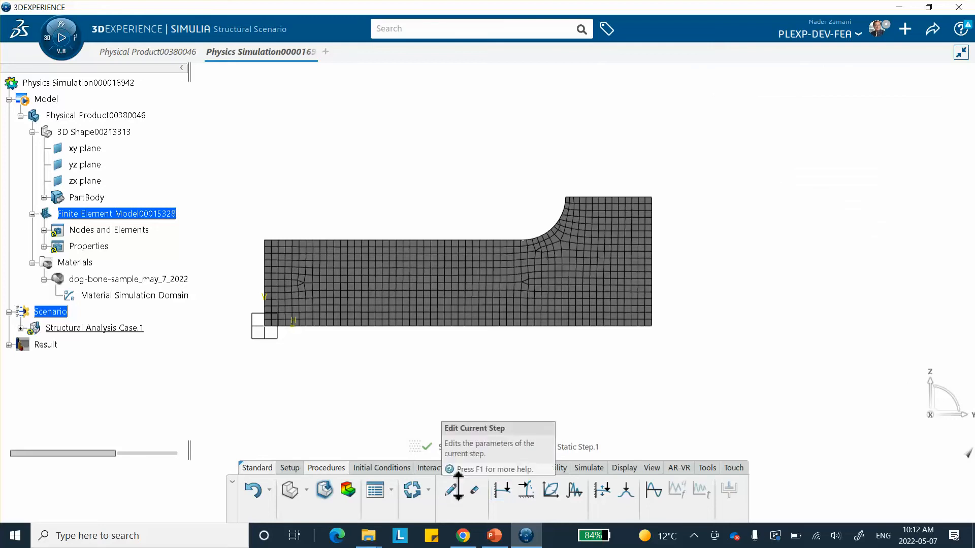
{"action": "mouse_move", "coordinate": [438, 398]}
{"action": "middle_mouse_down"}
{"action": "mouse_move", "coordinate": [464, 401]}
{"action": "mouse_move", "coordinate": [476, 367]}
{"action": "mouse_move", "coordinate": [451, 397]}
{"action": "middle_mouse_up"}
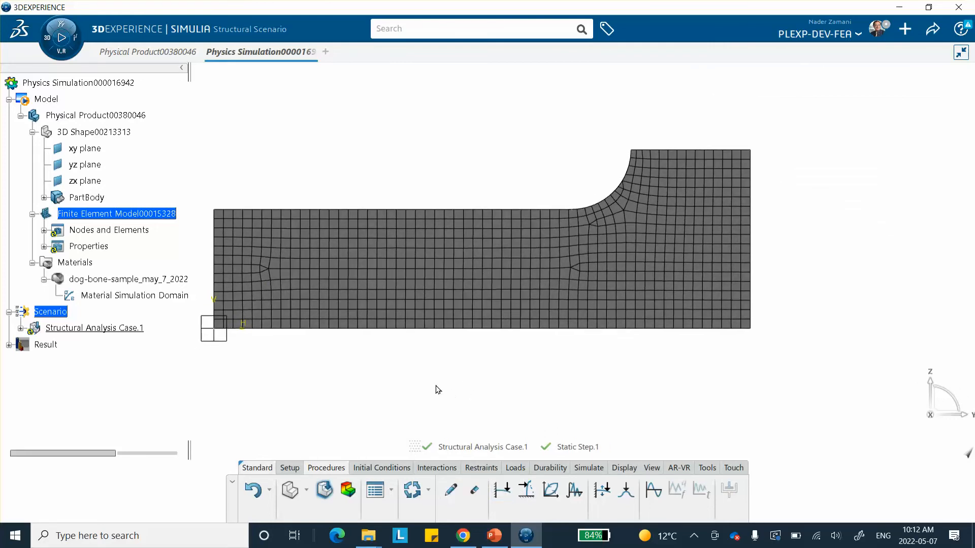
{"action": "left_click", "coordinate": [479, 468]}
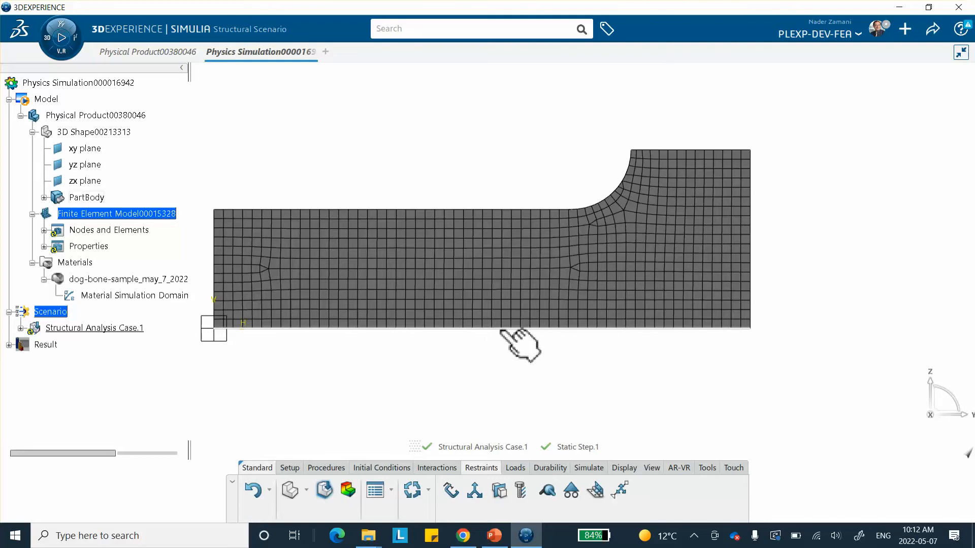
{"action": "left_click", "coordinate": [475, 493]}
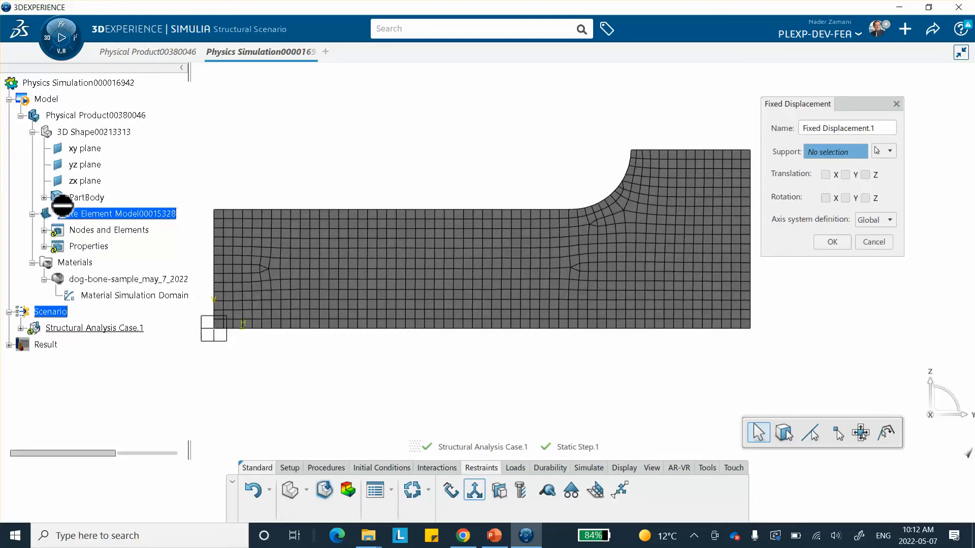
{"action": "left_click", "coordinate": [44, 198]}
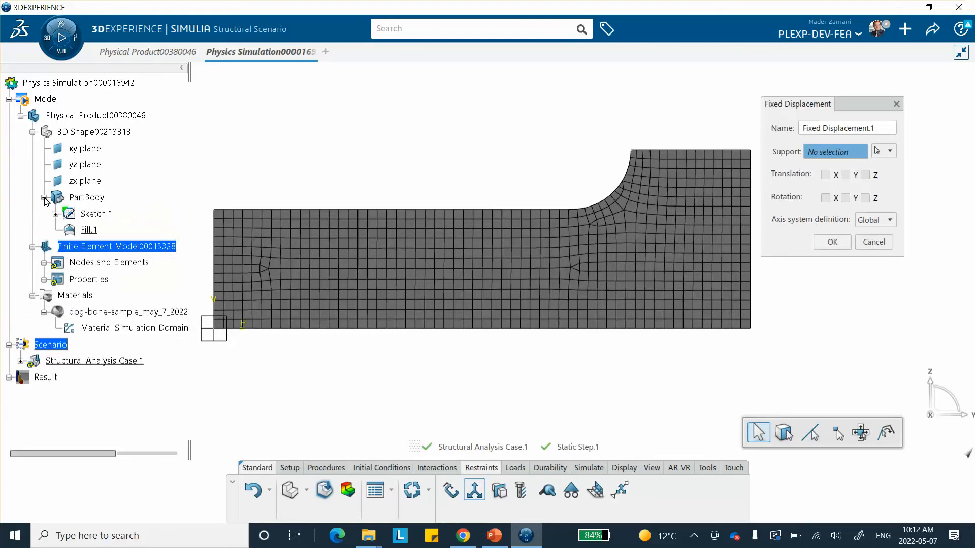
{"action": "left_click", "coordinate": [874, 242]}
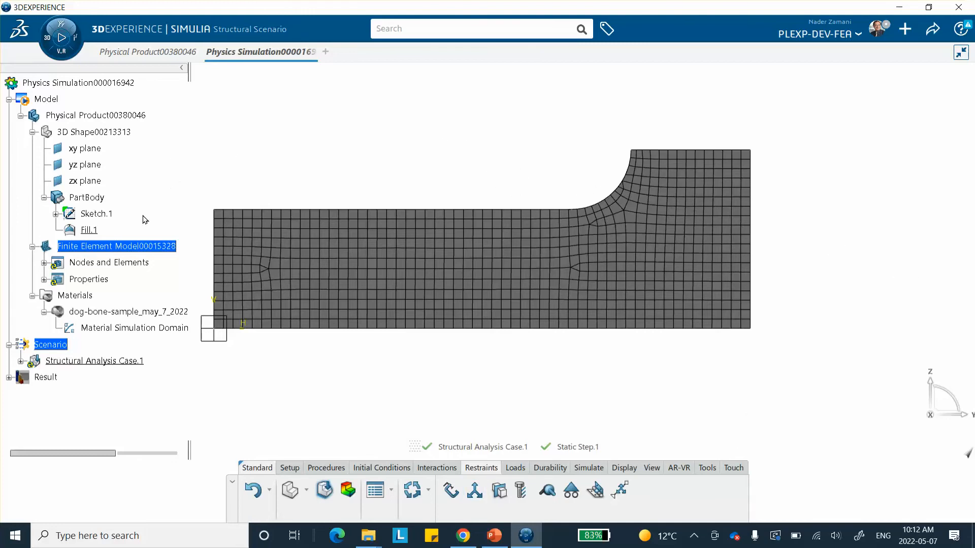
Step: Open the Visibility Manager and hide all FE models so only the specimen geometry is displayed
{"action": "right_click", "coordinate": [386, 125]}
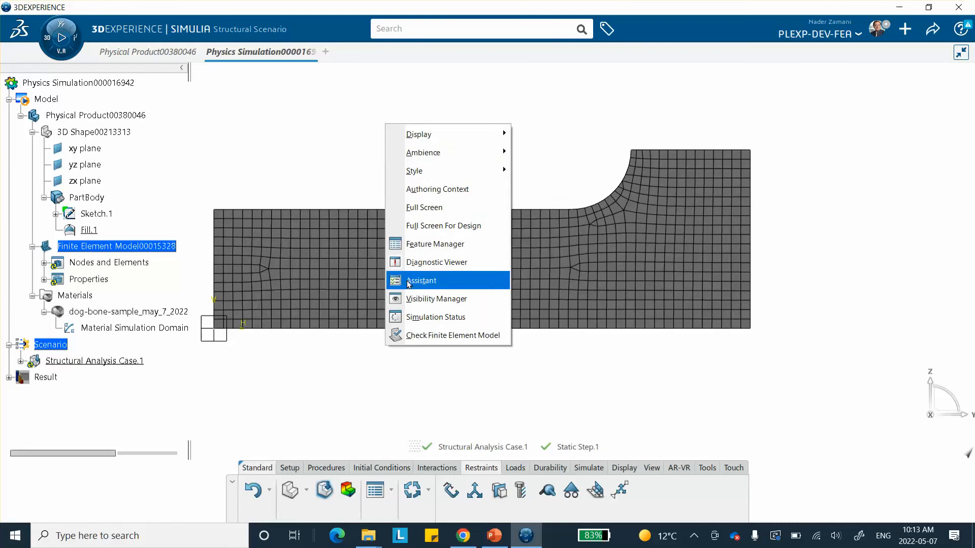
{"action": "left_click", "coordinate": [423, 301]}
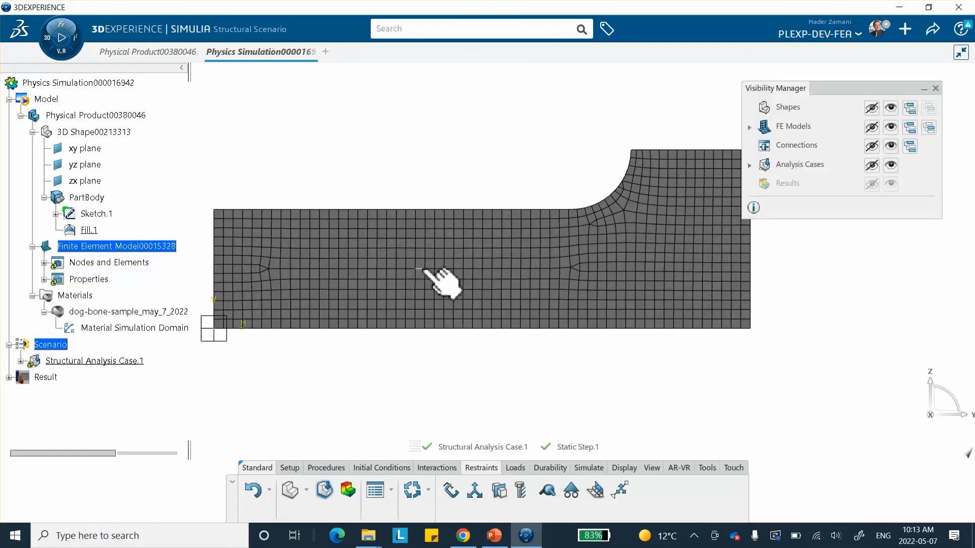
{"action": "left_click", "coordinate": [895, 112]}
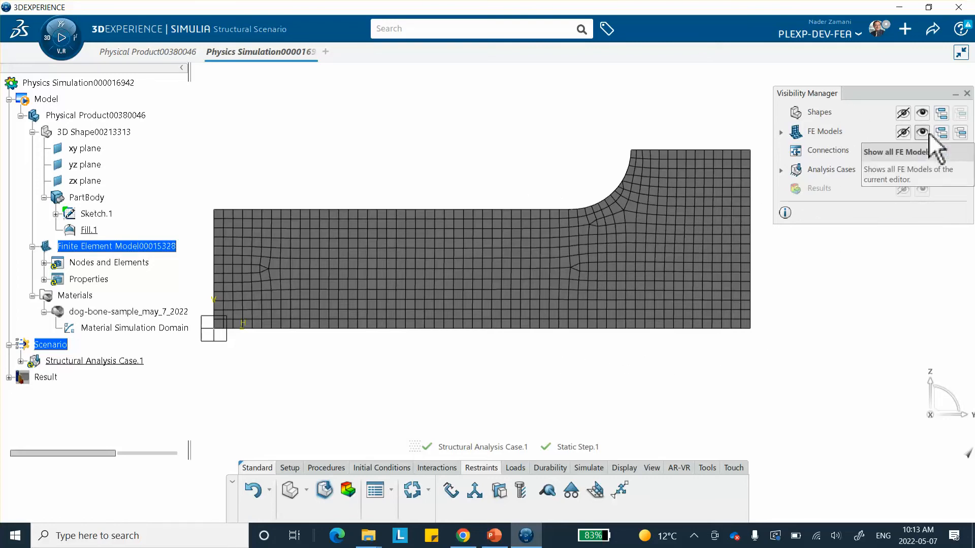
{"action": "left_click", "coordinate": [903, 131]}
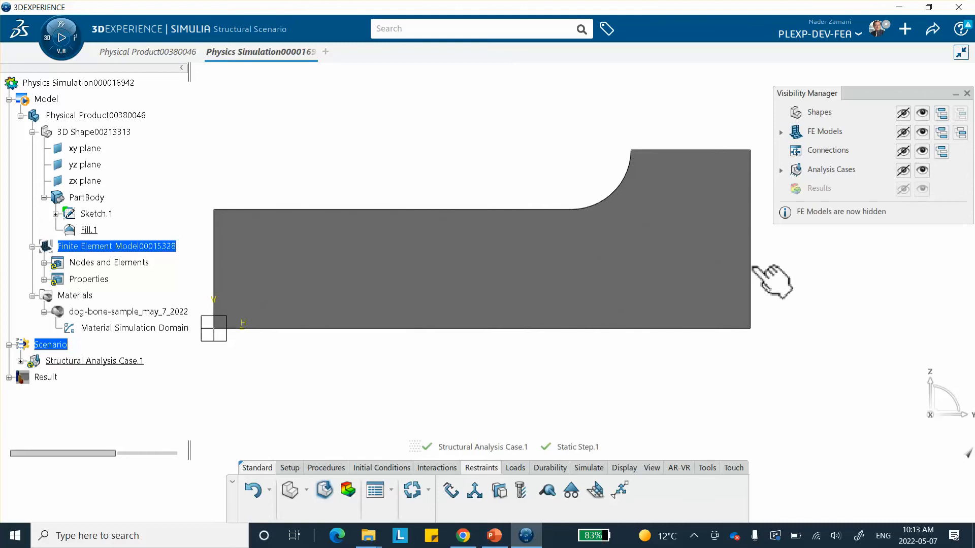
Step: Start a fixed displacement restraint and hide Sketch.1 so the surface edges can be picked
{"action": "left_click", "coordinate": [475, 490]}
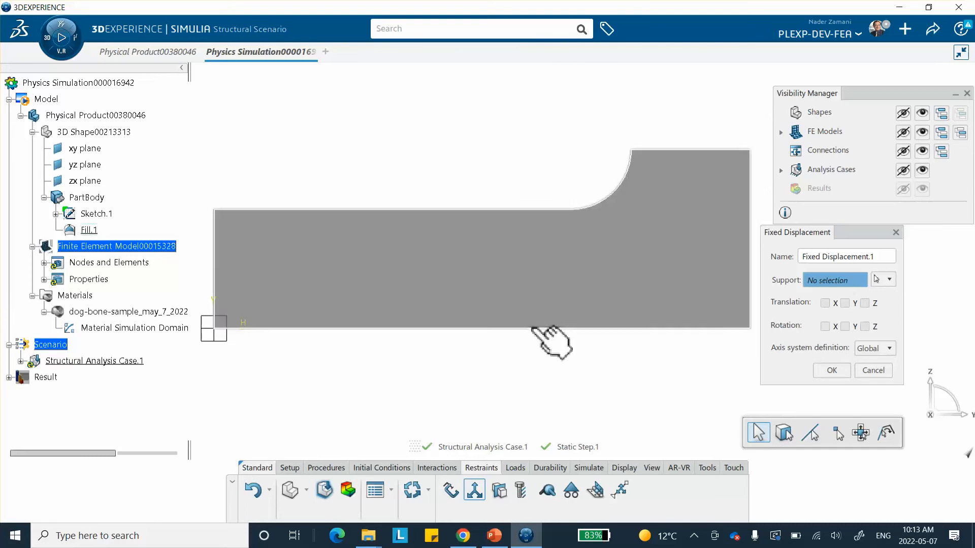
{"action": "right_click", "coordinate": [99, 216]}
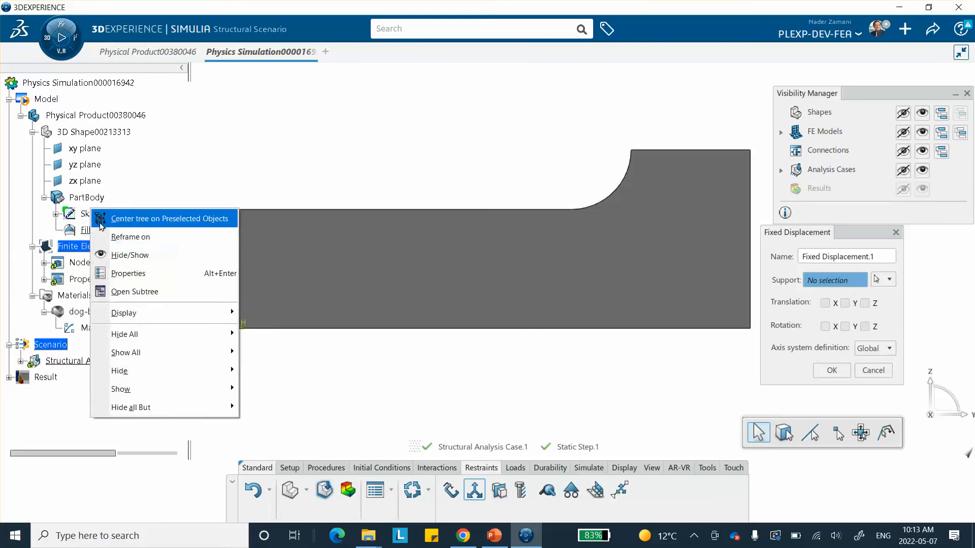
{"action": "left_click", "coordinate": [131, 255]}
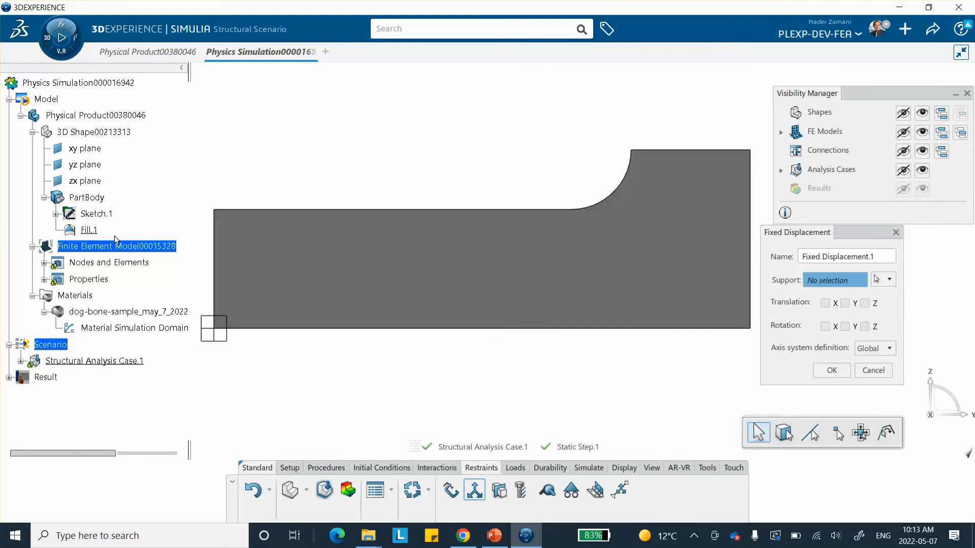
Step: Hide the Fill.1 surface and show it again
{"action": "right_click", "coordinate": [87, 232]}
{"action": "left_click", "coordinate": [122, 276]}
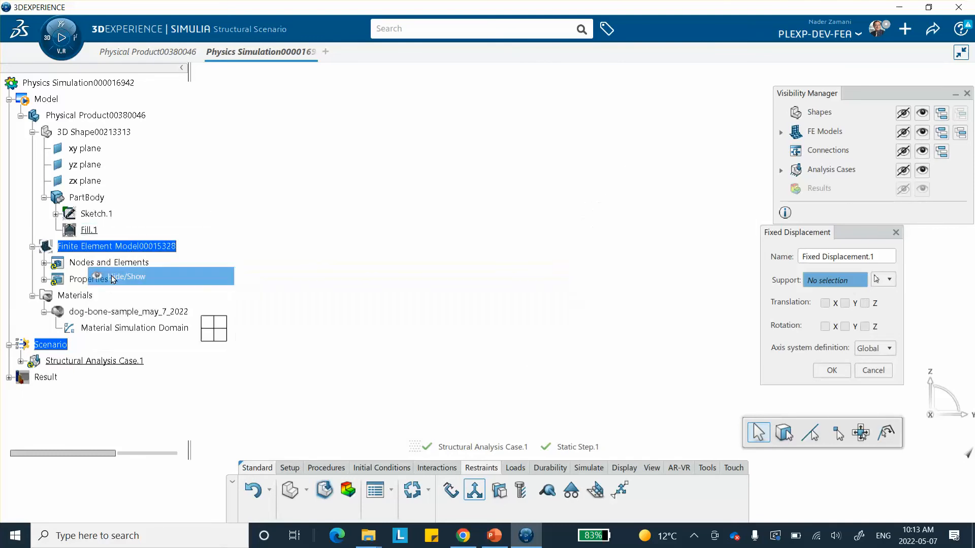
{"action": "right_click", "coordinate": [94, 233]}
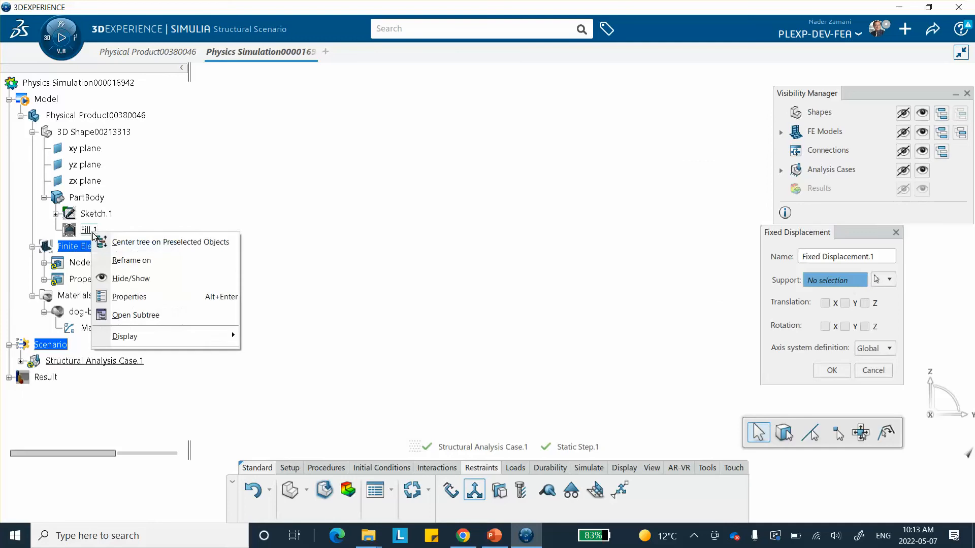
{"action": "left_click", "coordinate": [122, 276]}
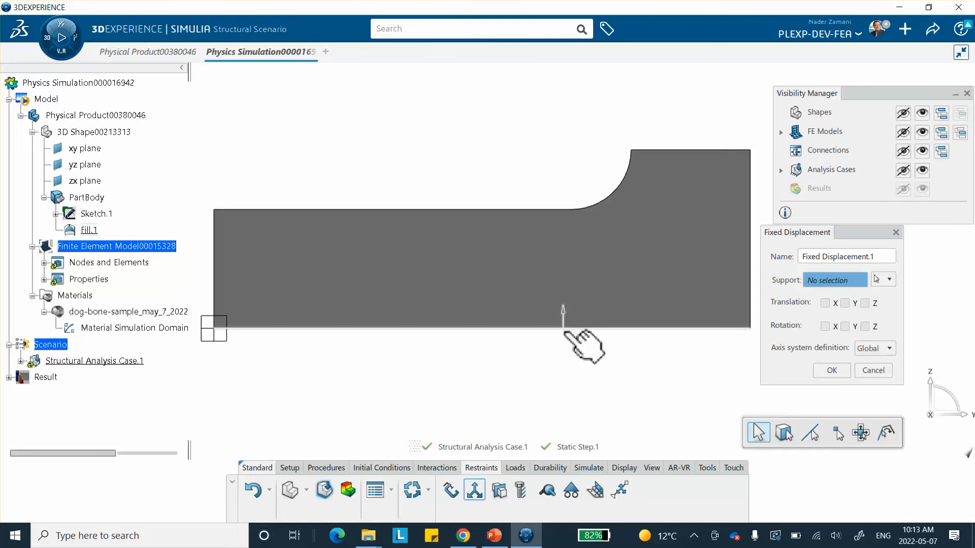
Step: Restrain X and Z translation and Y rotation on the specimen's long bottom edge with the fixed displacement
{"action": "left_click", "coordinate": [564, 330]}
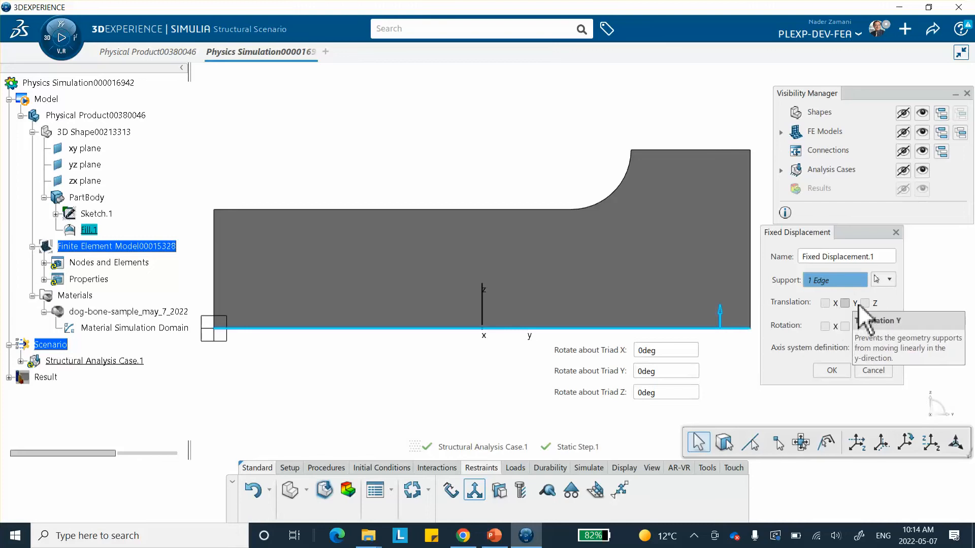
{"action": "left_click", "coordinate": [825, 303]}
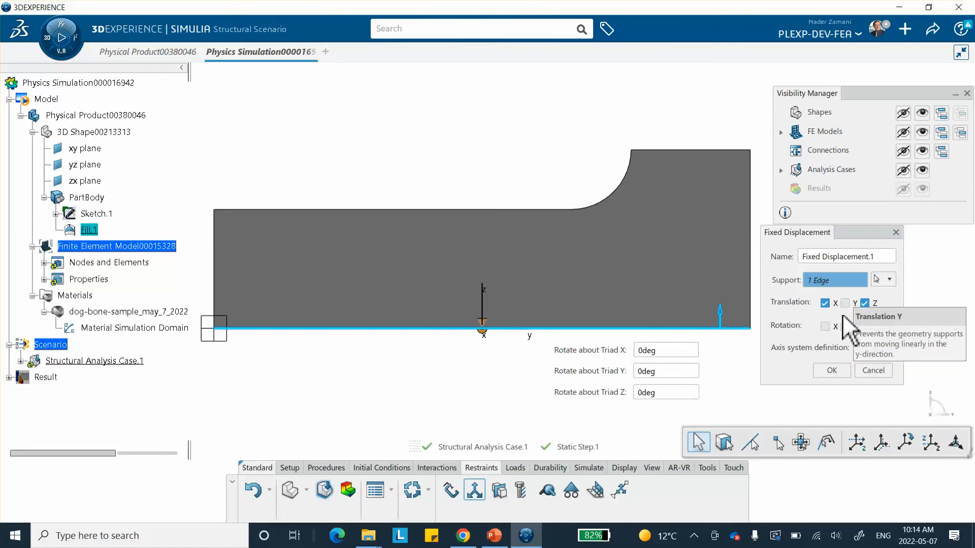
{"action": "left_click", "coordinate": [844, 327]}
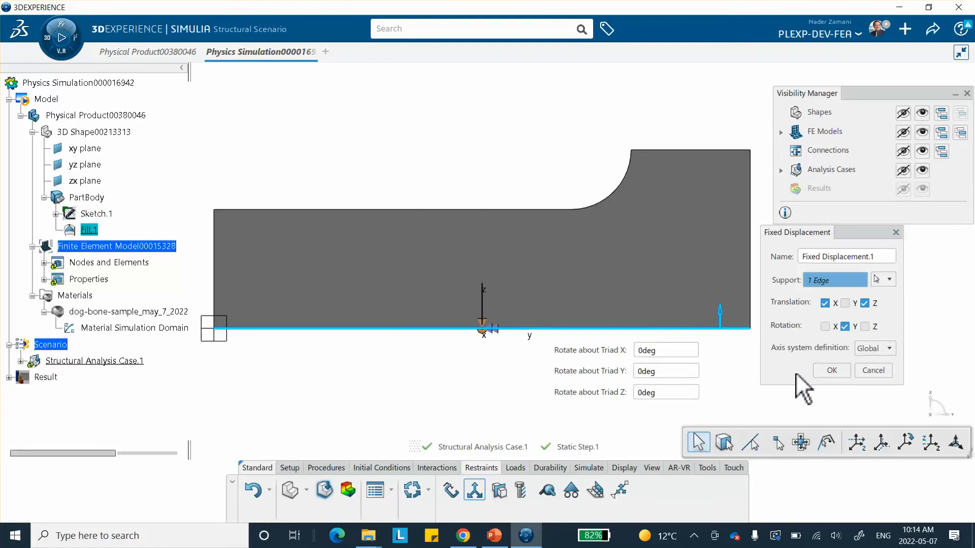
{"action": "left_click", "coordinate": [835, 371]}
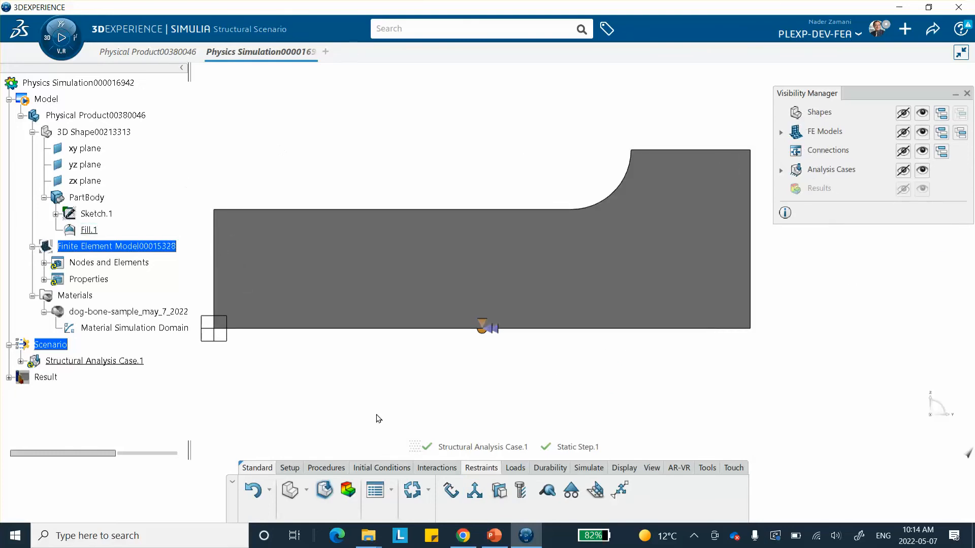
Step: Create a second fixed displacement on the specimen's left vertical edge, restraining X and Y translation and Z rotation
{"action": "left_click", "coordinate": [476, 492]}
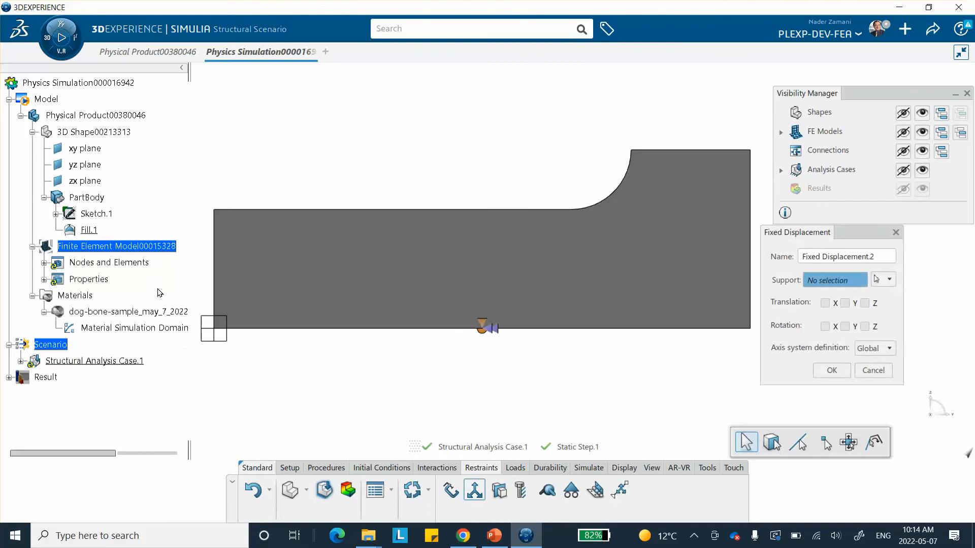
{"action": "left_click", "coordinate": [213, 270]}
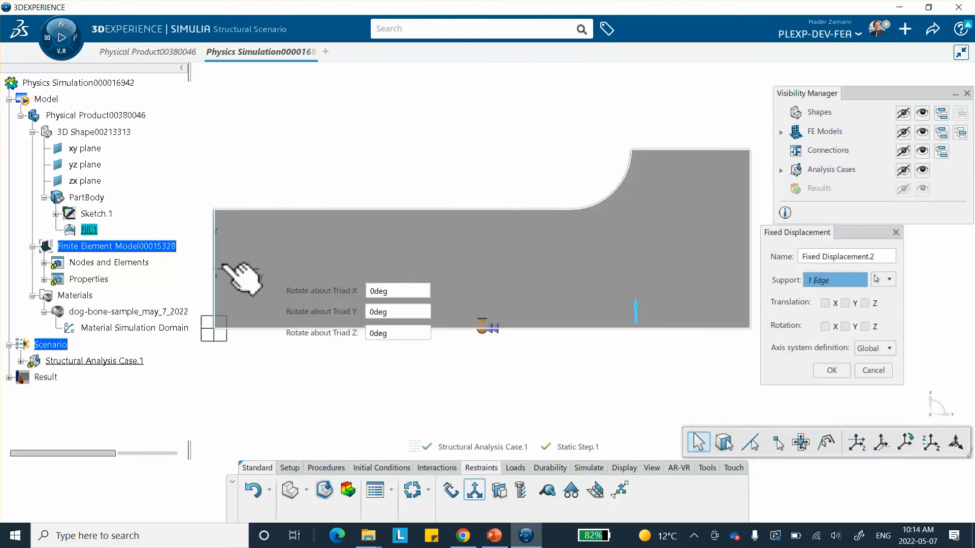
{"action": "left_click", "coordinate": [826, 304]}
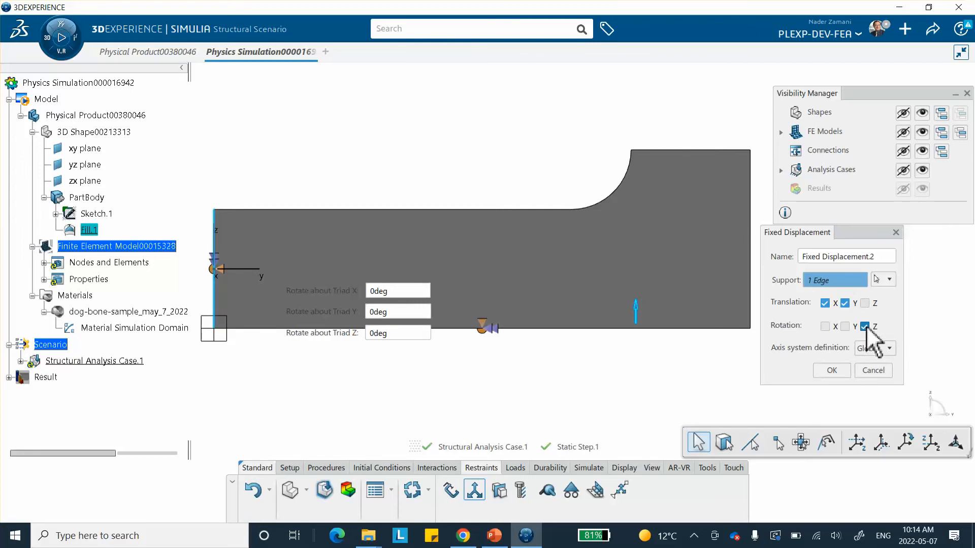
{"action": "left_click", "coordinate": [831, 370]}
Step: Switch to PowerPoint, check the dog-bone problem's loading on slides 4 and 2, and return to 3DEXPERIENCE
{"action": "middle_click_drag", "start_coordinate": [646, 367], "coordinate": [631, 388]}
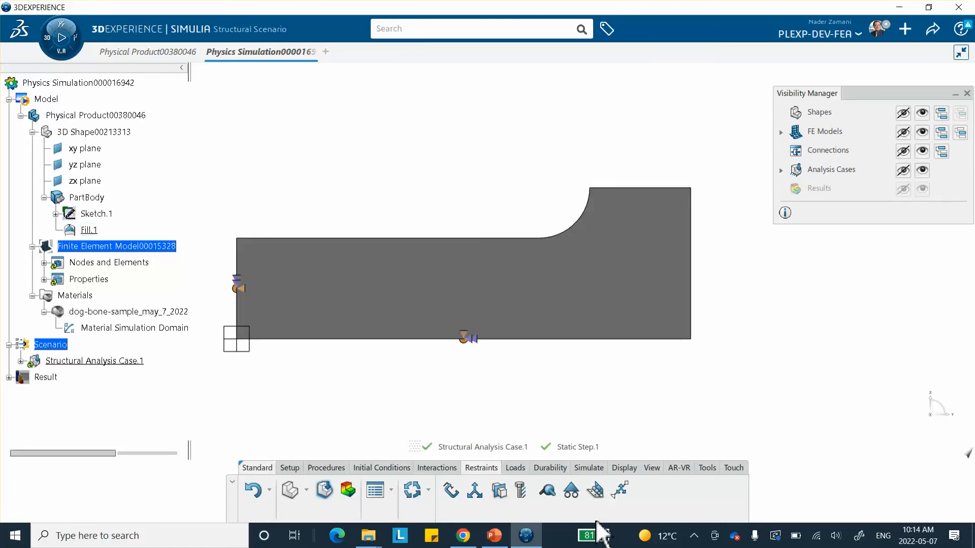
{"action": "left_click", "coordinate": [494, 536]}
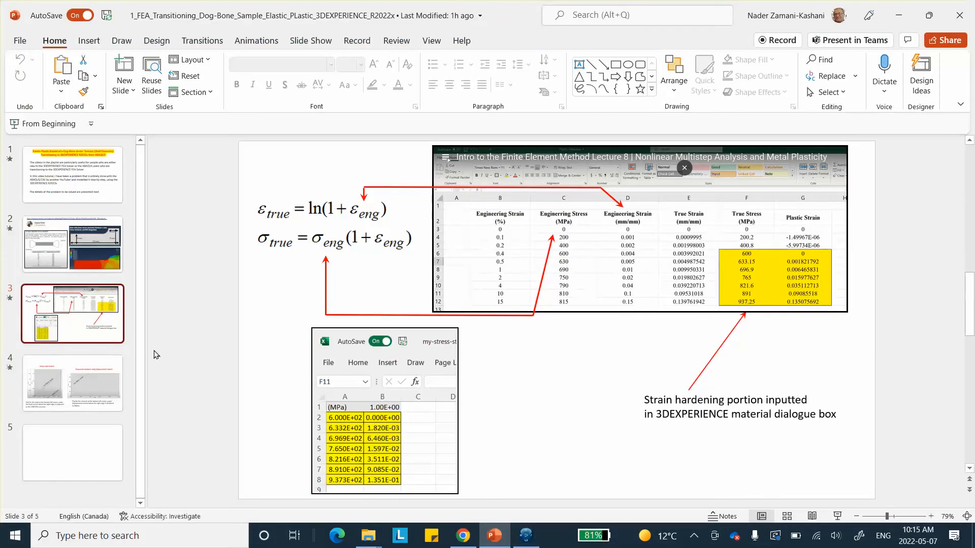
{"action": "left_click", "coordinate": [72, 383]}
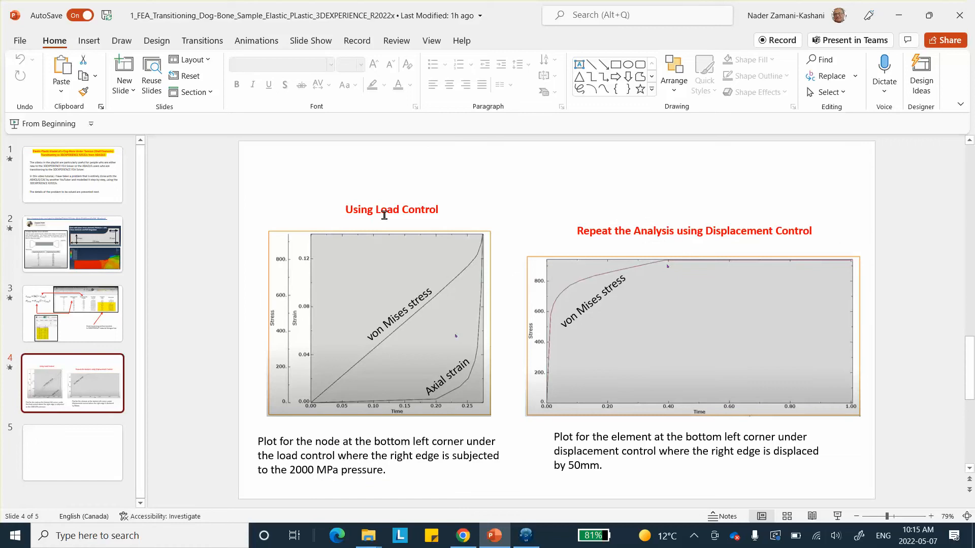
{"action": "left_click", "coordinate": [58, 262]}
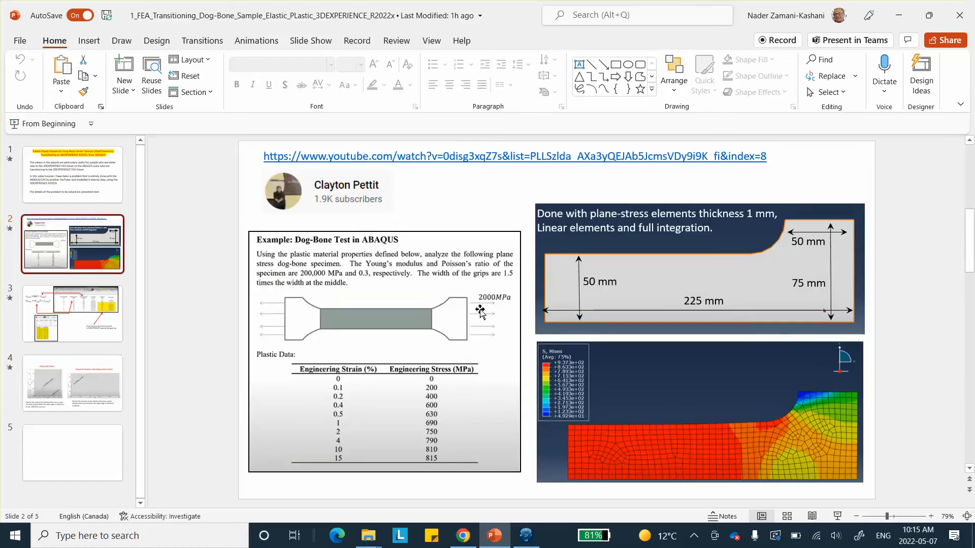
{"action": "left_click", "coordinate": [899, 15]}
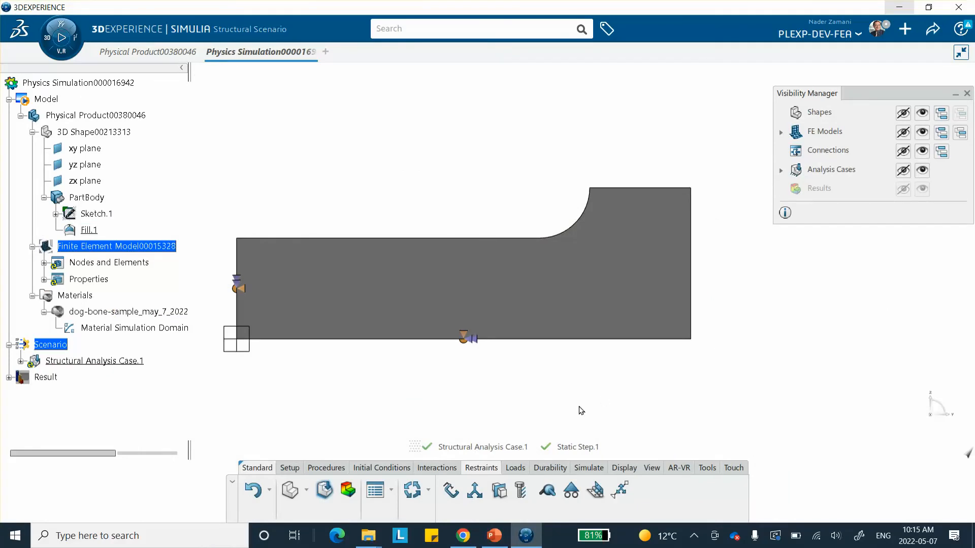
Step: Apply a normal shell edge load of -2e+006 kg_s2 to the specimen's right vertical edge, consulting the PowerPoint problem statement
{"action": "left_click", "coordinate": [516, 468]}
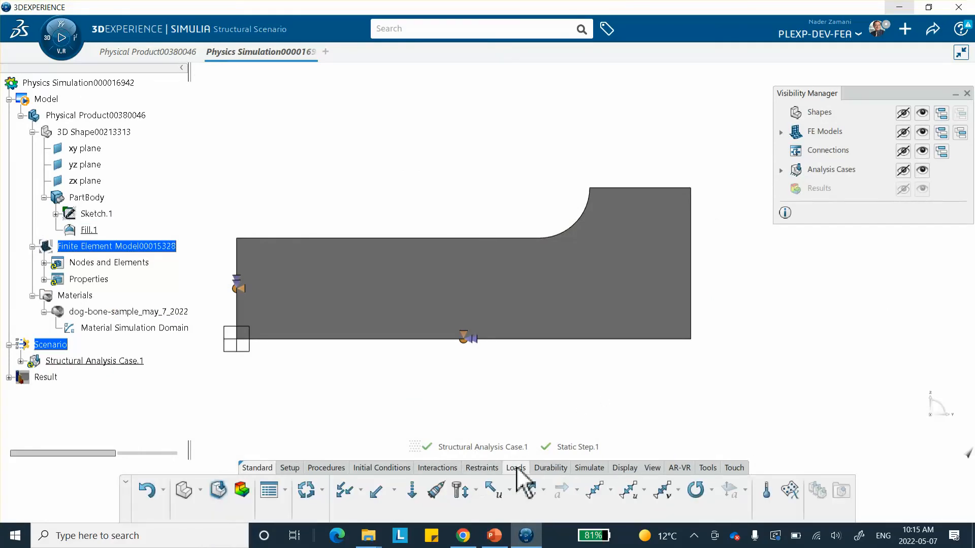
{"action": "left_click", "coordinate": [395, 495]}
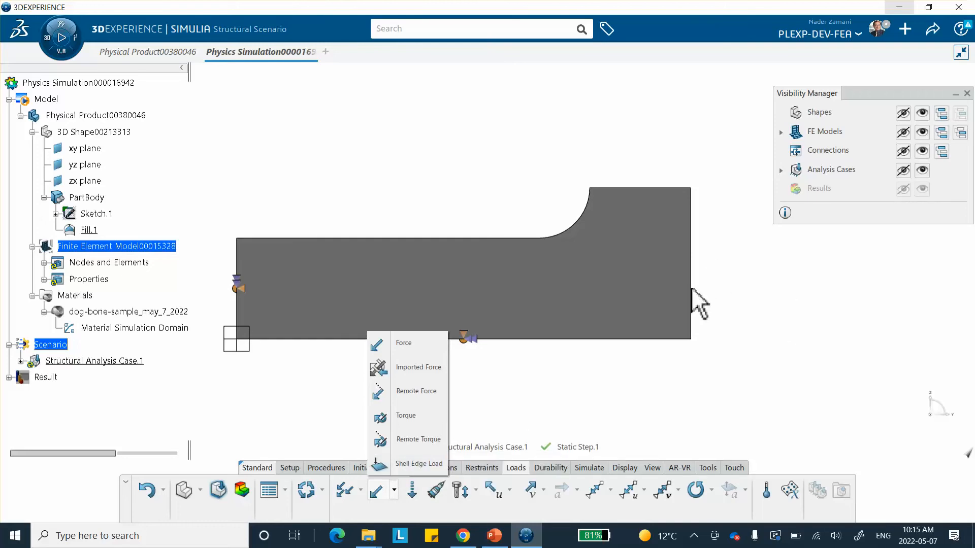
{"action": "left_click", "coordinate": [404, 466]}
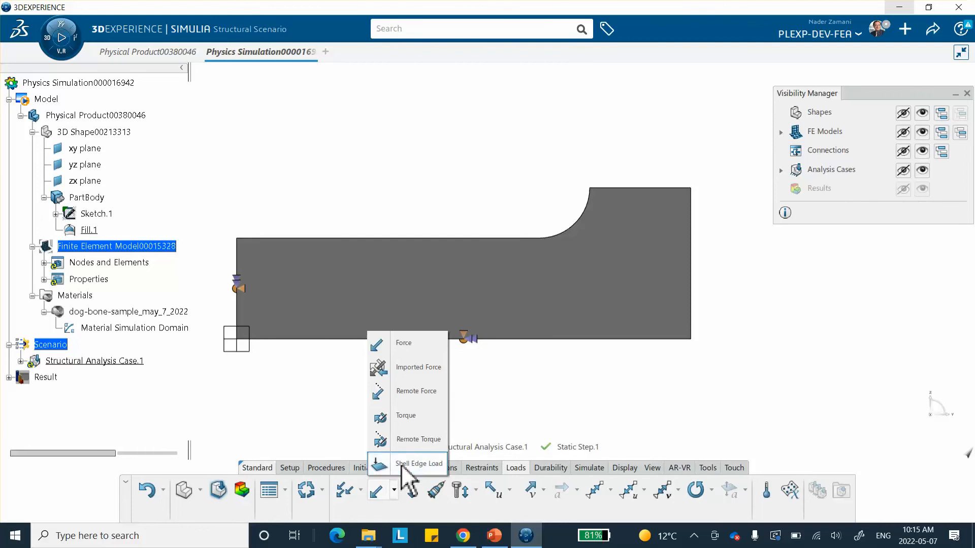
{"action": "left_click", "coordinate": [691, 276]}
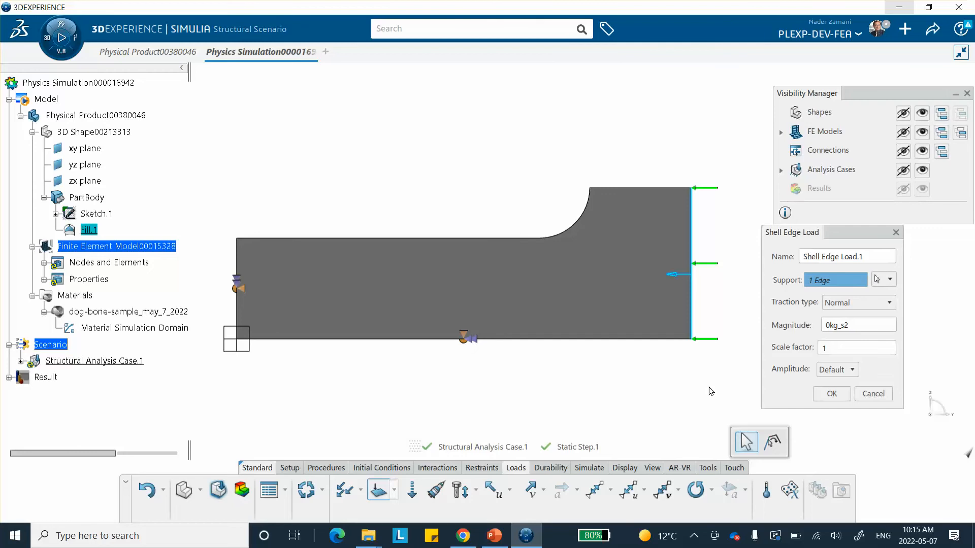
{"action": "left_click", "coordinate": [494, 536]}
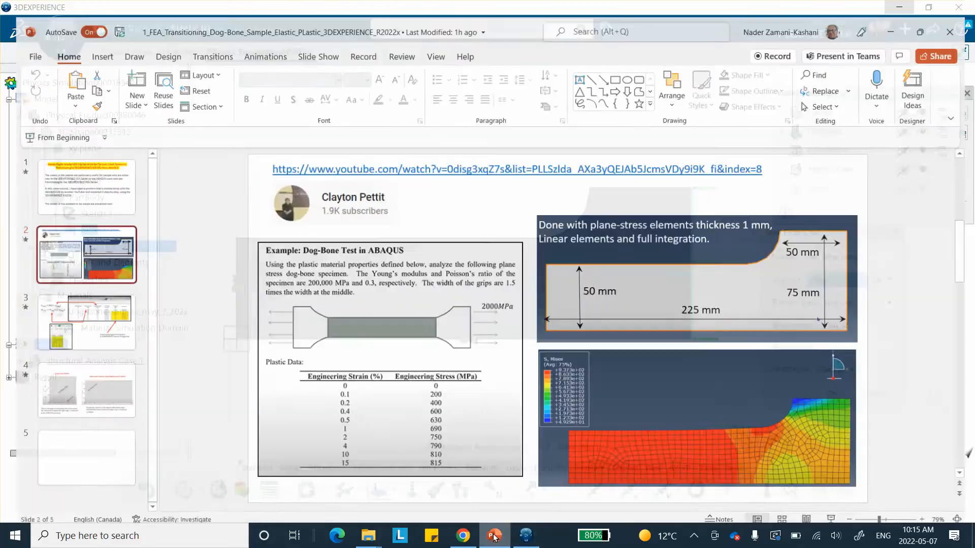
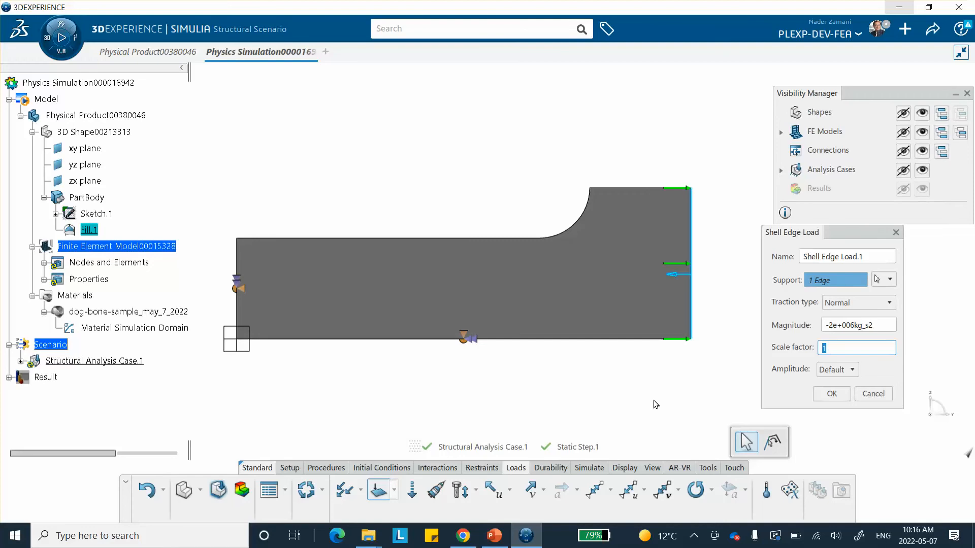
{"action": "left_click", "coordinate": [842, 395]}
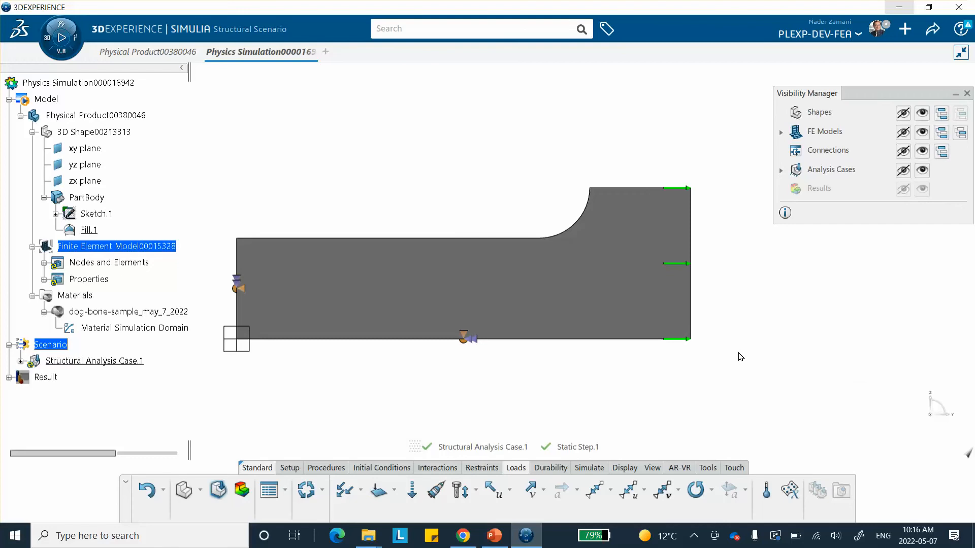
Step: Save the simulation and run the model and scenario checks
{"action": "left_click", "coordinate": [933, 31]}
{"action": "left_click", "coordinate": [863, 52]}
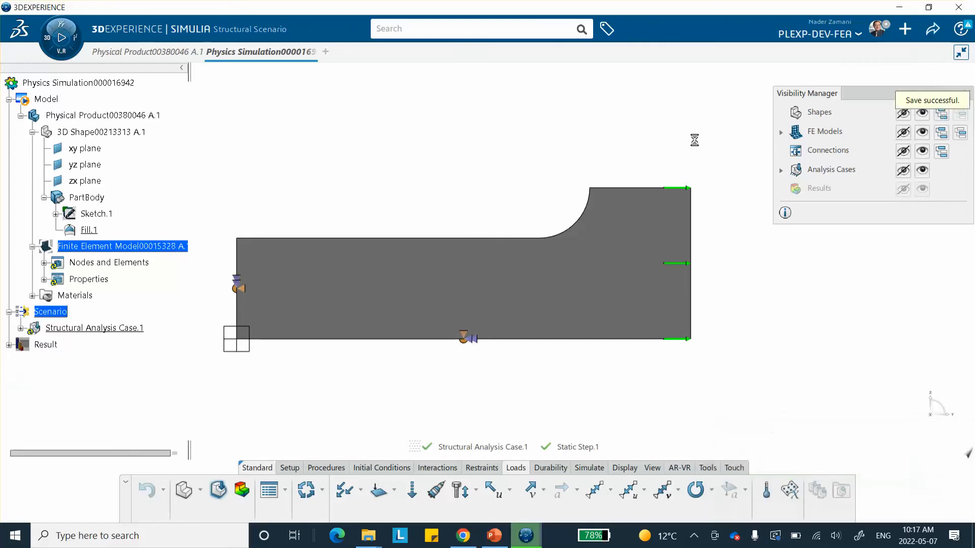
{"action": "left_click", "coordinate": [589, 467]}
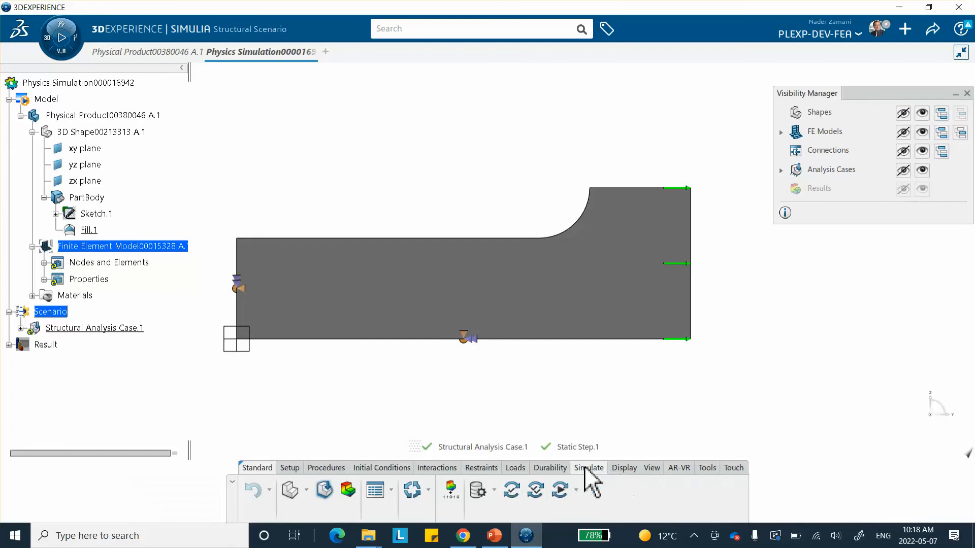
{"action": "left_click", "coordinate": [512, 491]}
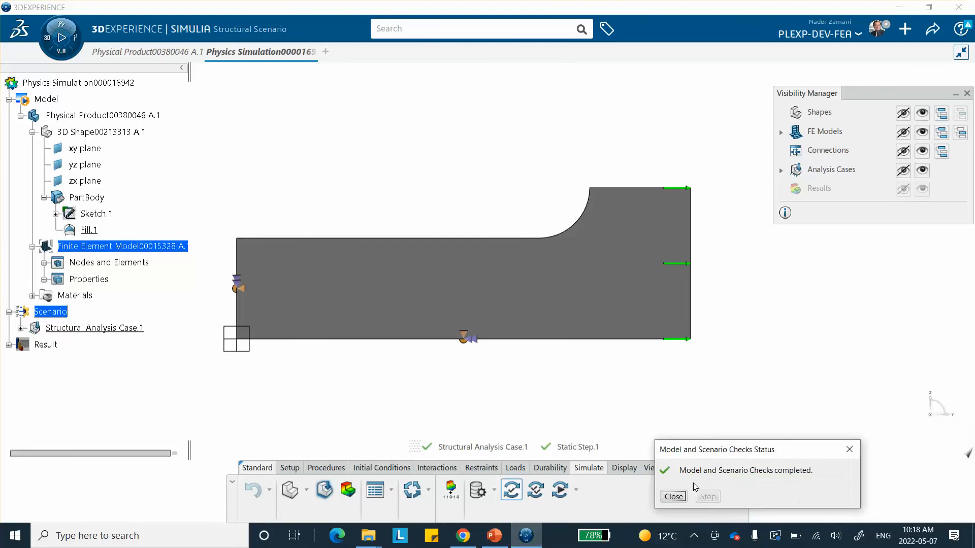
{"action": "left_click", "coordinate": [675, 498]}
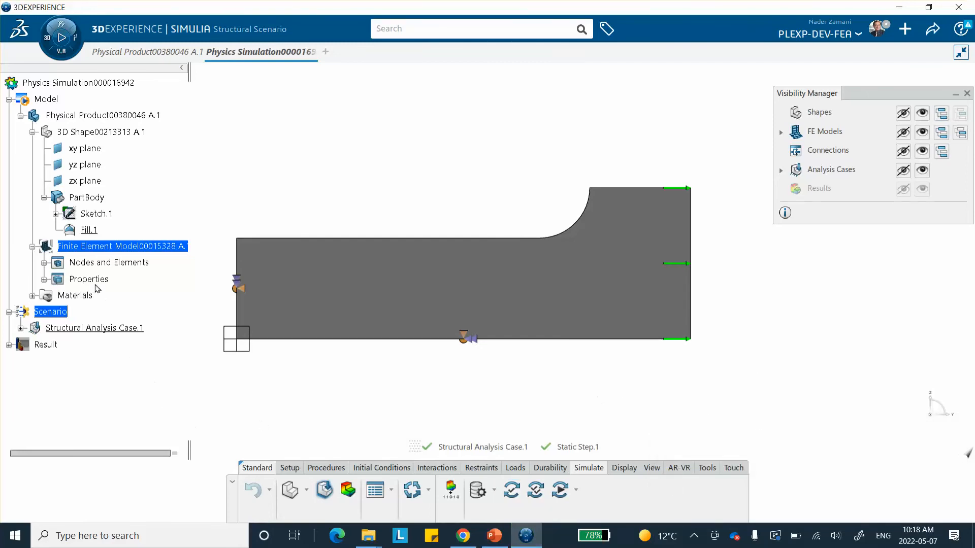
Step: Review the linear quadrilateral formulations in the structural case's global element type assignment, keeping S4
{"action": "left_click", "coordinate": [20, 329]}
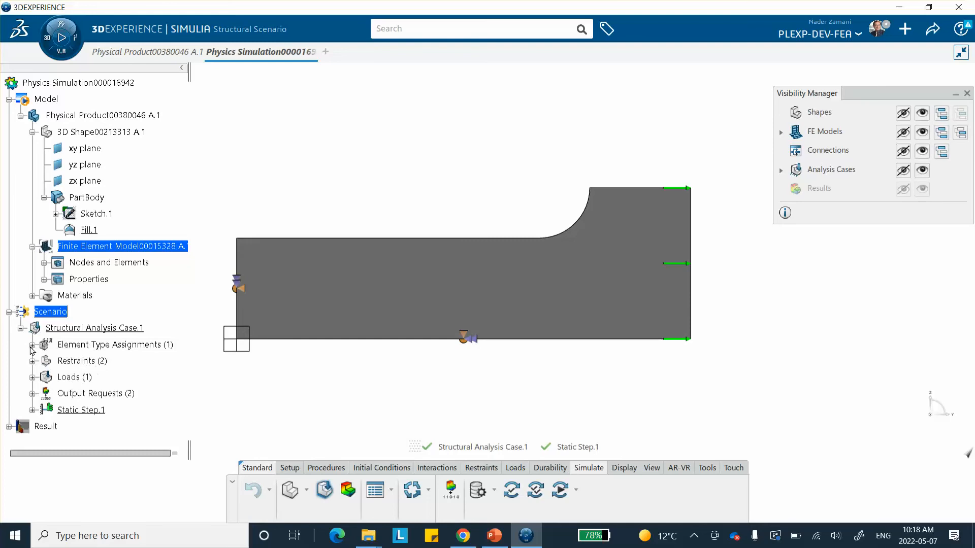
{"action": "left_click", "coordinate": [32, 345]}
{"action": "double_click", "coordinate": [133, 361]}
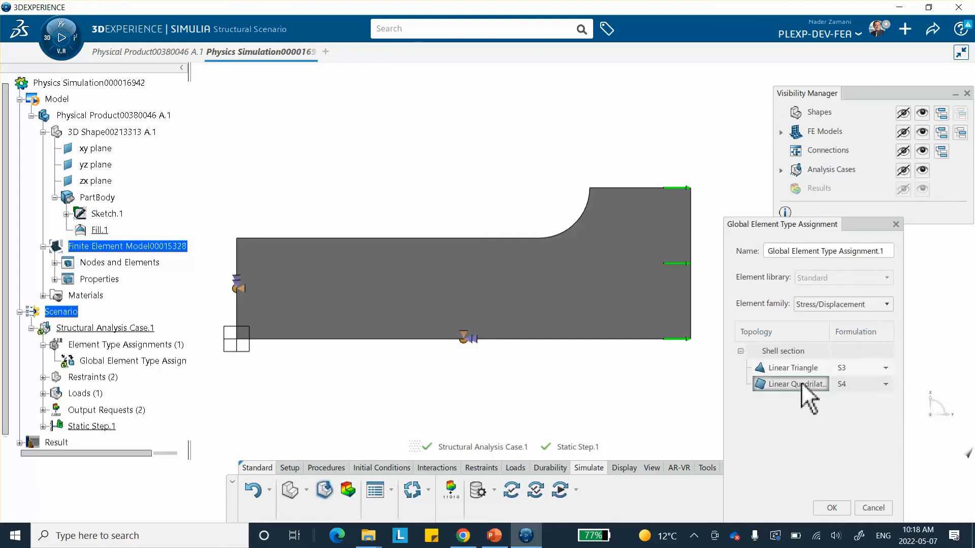
{"action": "left_click", "coordinate": [886, 384]}
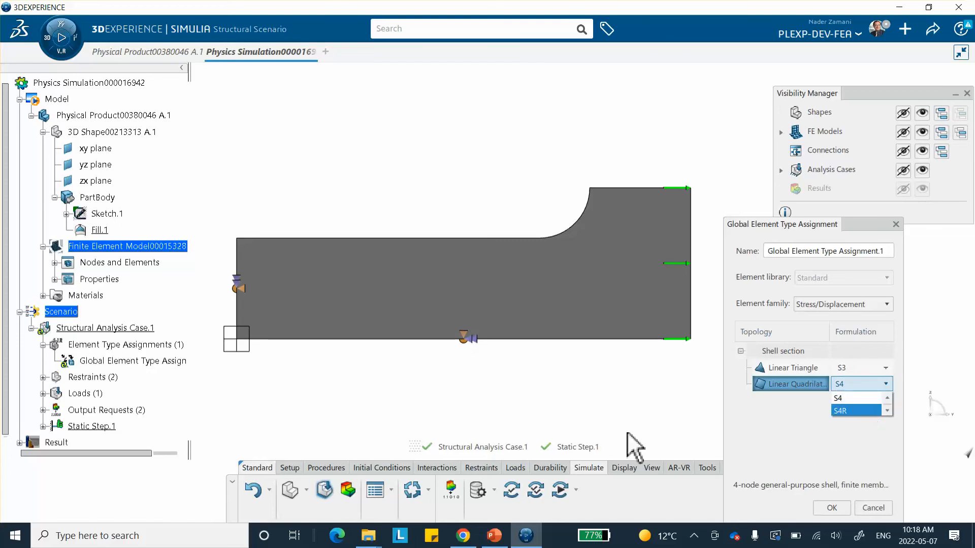
{"action": "left_click", "coordinate": [603, 411]}
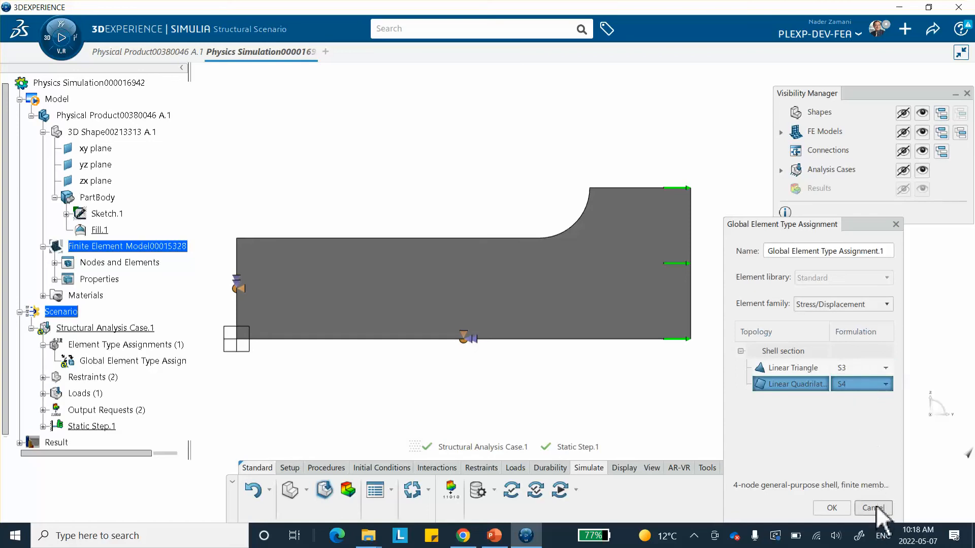
{"action": "left_click", "coordinate": [832, 508]}
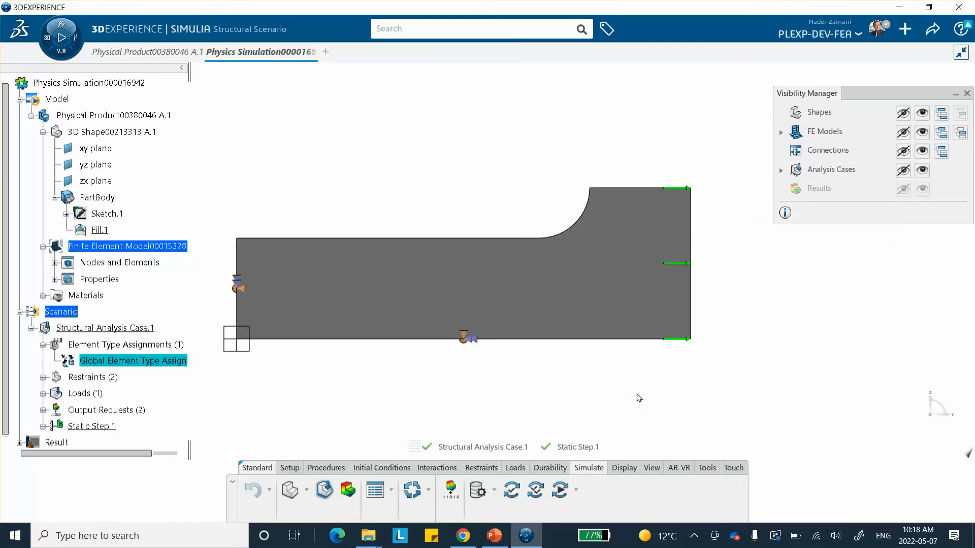
Step: Run the simulation checks for the structural analysis case, and start its simulation as local interactive with 4 cores
{"action": "left_click", "coordinate": [531, 488]}
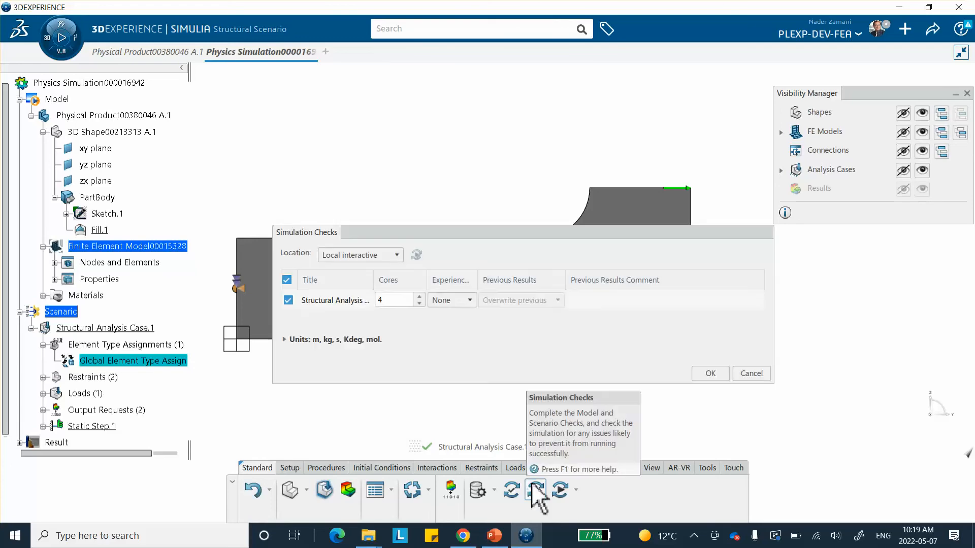
{"action": "left_click", "coordinate": [710, 374]}
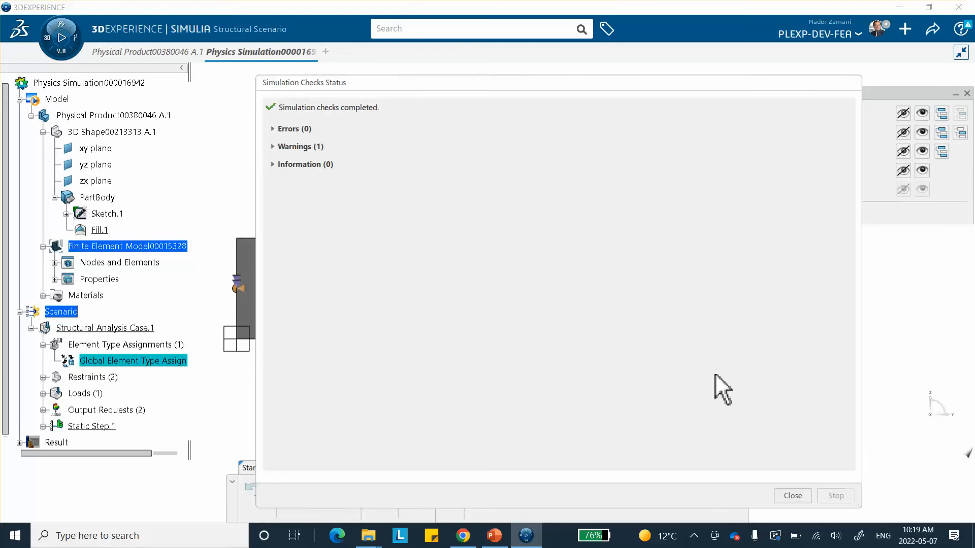
{"action": "left_click", "coordinate": [793, 496]}
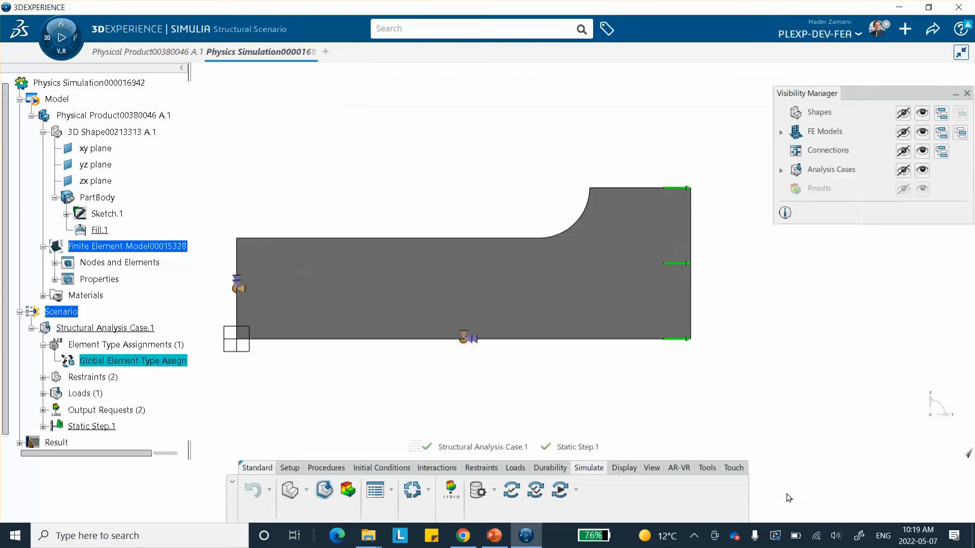
{"action": "left_click", "coordinate": [559, 489]}
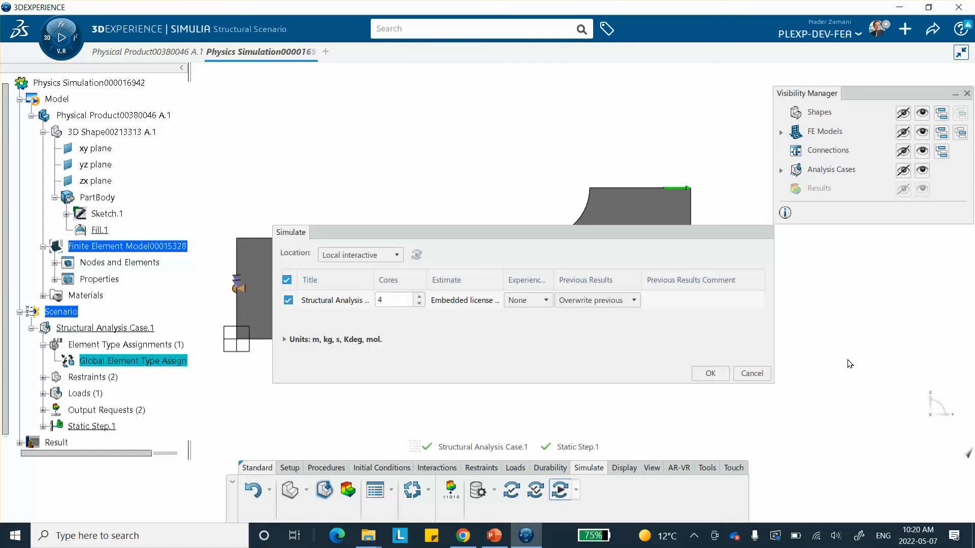
{"action": "left_click", "coordinate": [709, 374]}
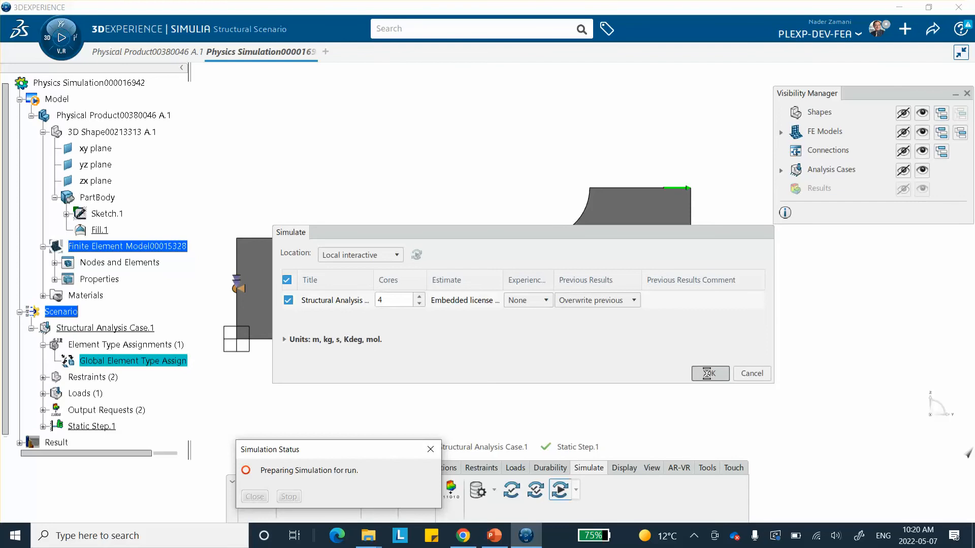
Step: Review the load-control plots on PowerPoint slide 4, and return to 3DEXPERIENCE to examine the solver iterations
{"action": "left_click", "coordinate": [494, 536]}
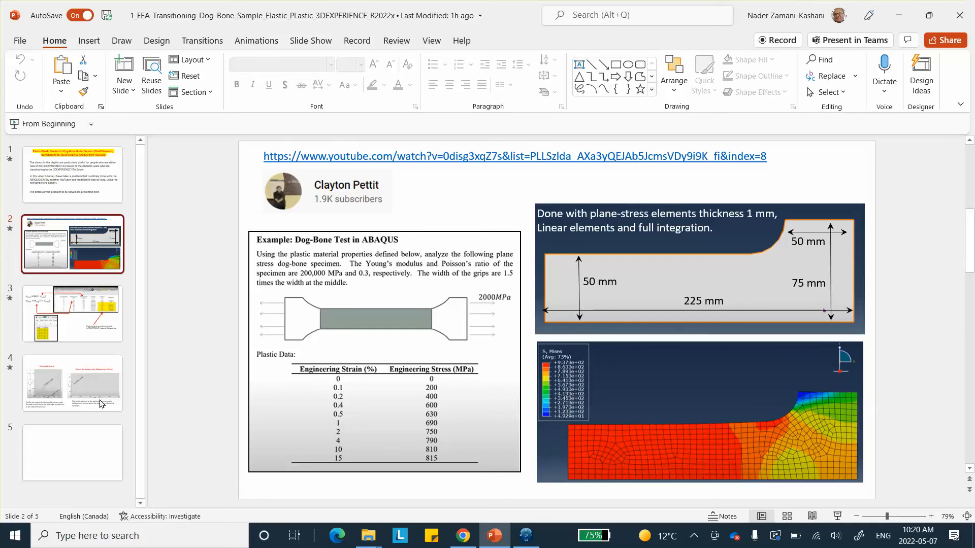
{"action": "left_click", "coordinate": [77, 401]}
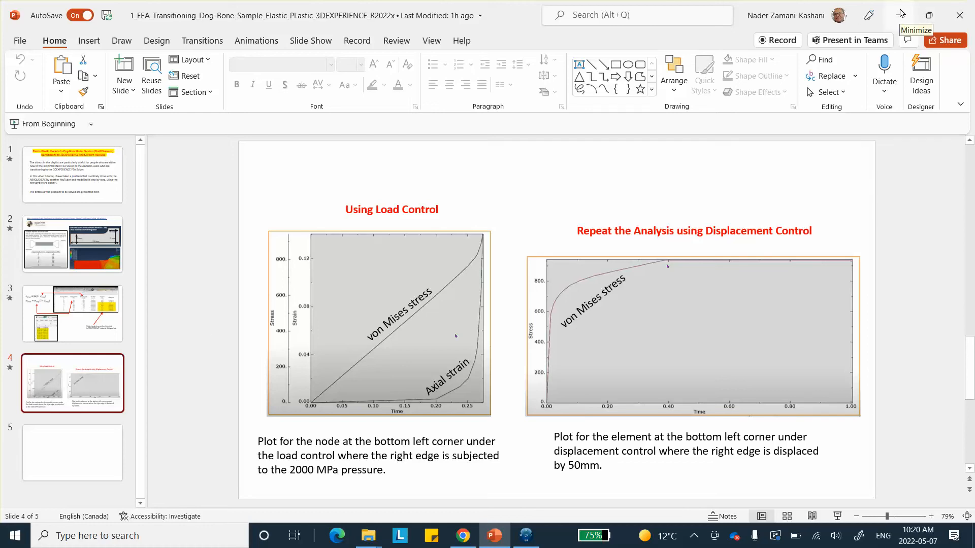
{"action": "left_click", "coordinate": [526, 538]}
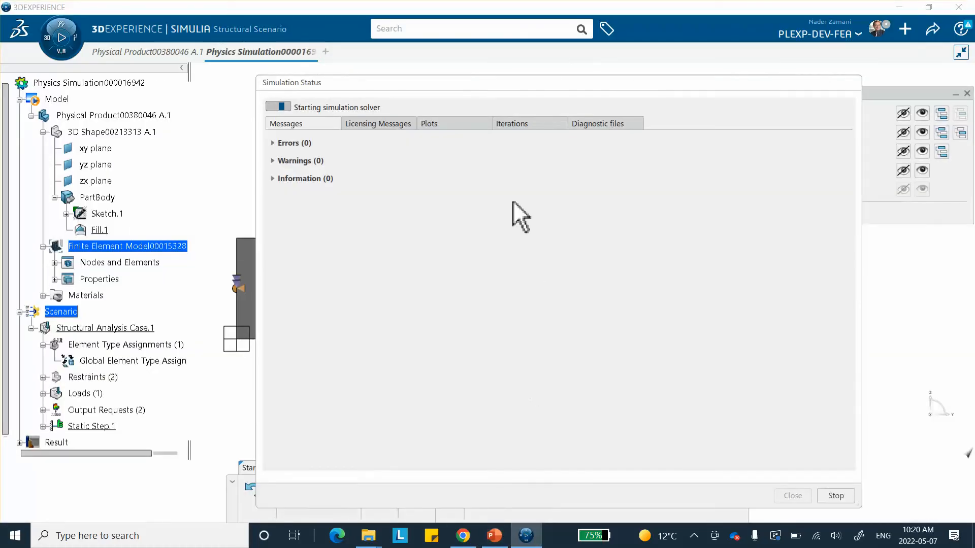
{"action": "left_click", "coordinate": [517, 125]}
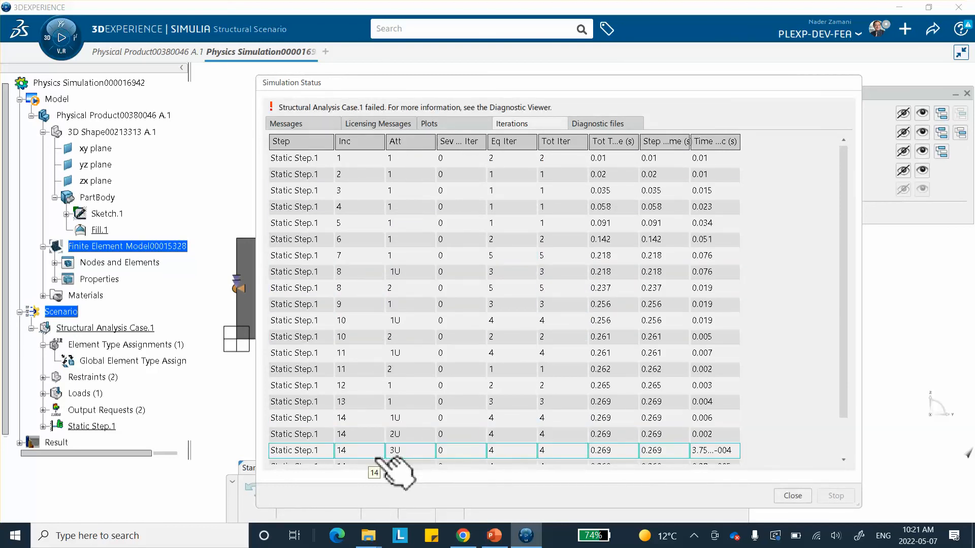
{"action": "left_click", "coordinate": [793, 496]}
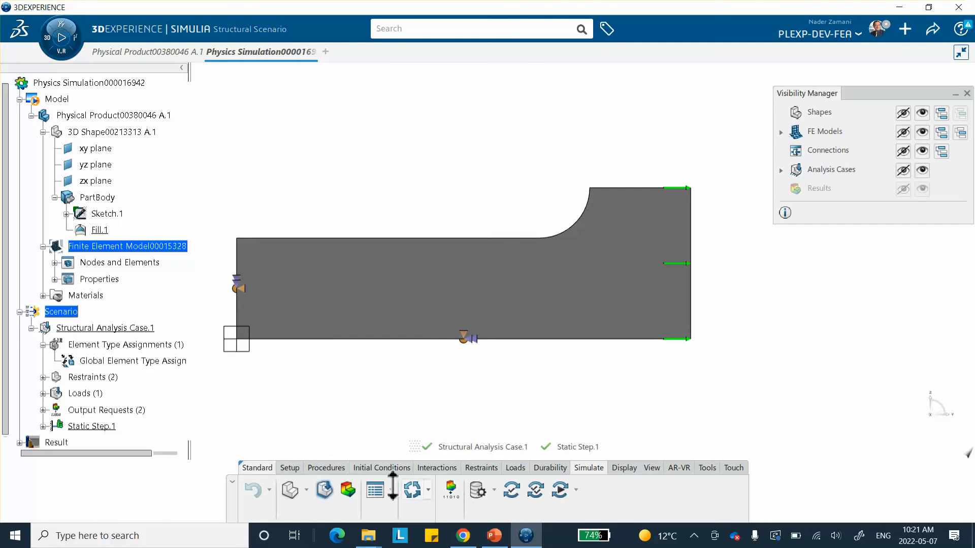
Step: Open the simulation results and display the Von Mises stress plot at frame 15, with the plot settings compacted away from the specimen
{"action": "left_click", "coordinate": [348, 488]}
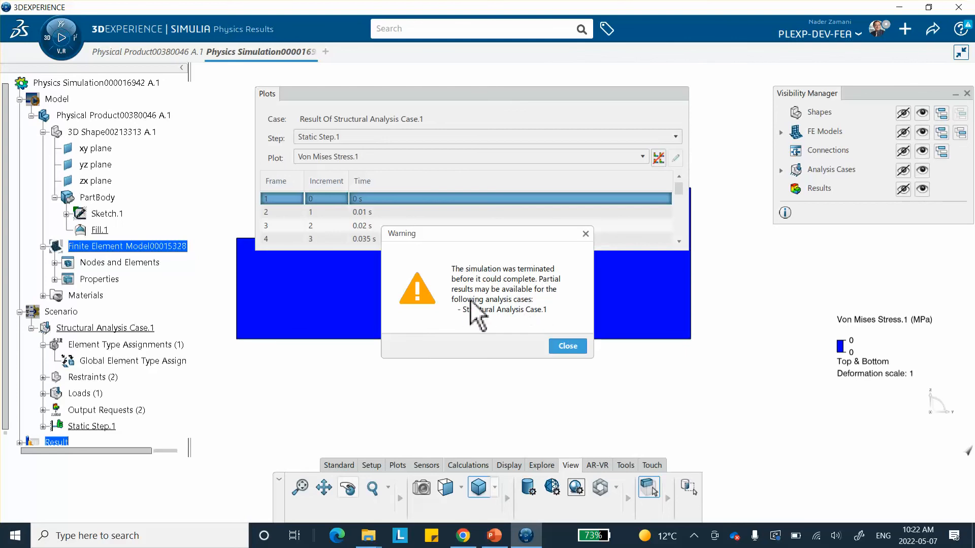
{"action": "left_click", "coordinate": [568, 347]}
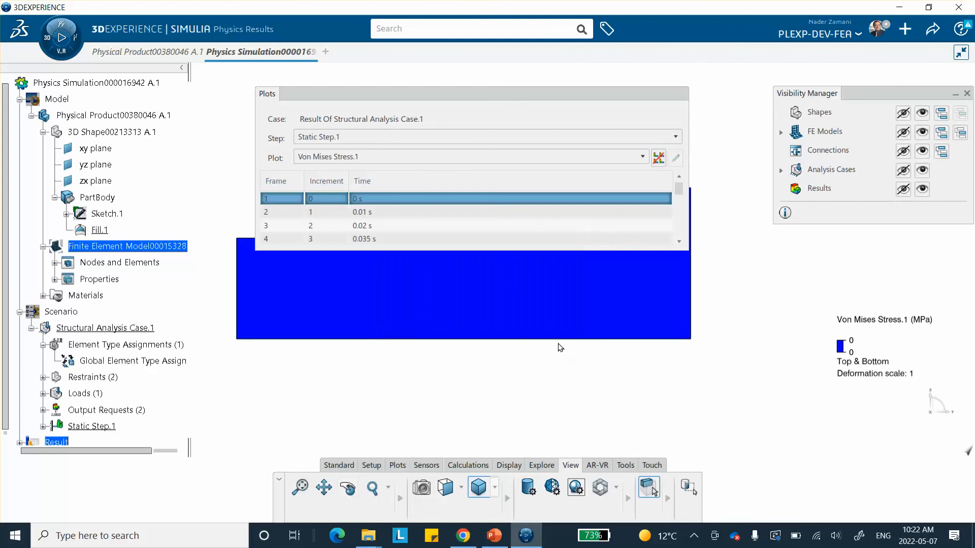
{"action": "middle_click_drag", "start_coordinate": [555, 322], "coordinate": [611, 372]}
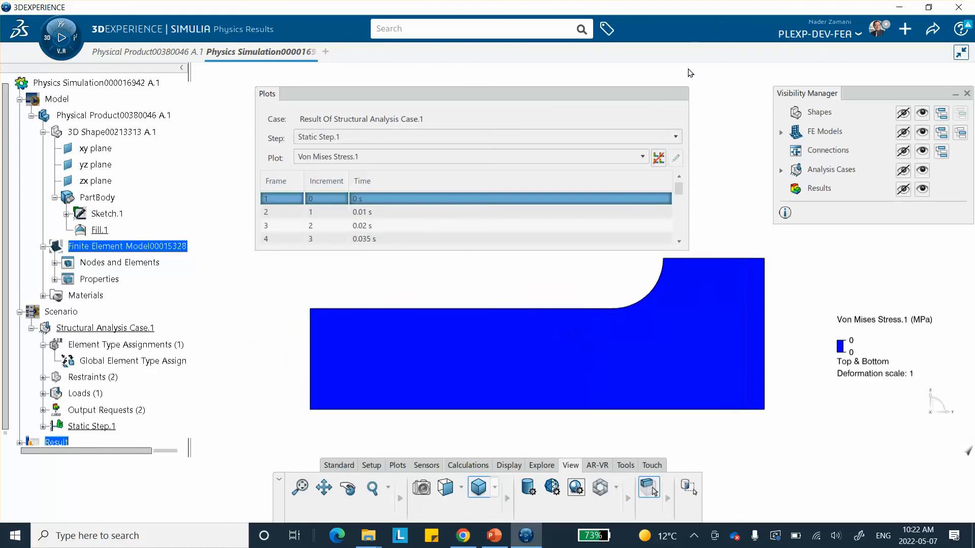
{"action": "left_click_drag", "start_coordinate": [696, 108], "coordinate": [472, 108]}
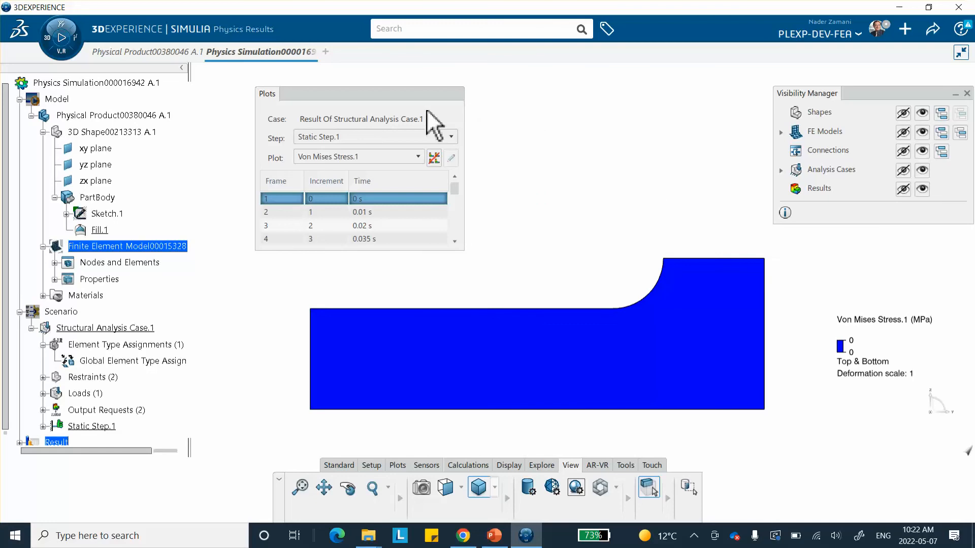
{"action": "left_click_drag", "start_coordinate": [373, 94], "coordinate": [364, 89]}
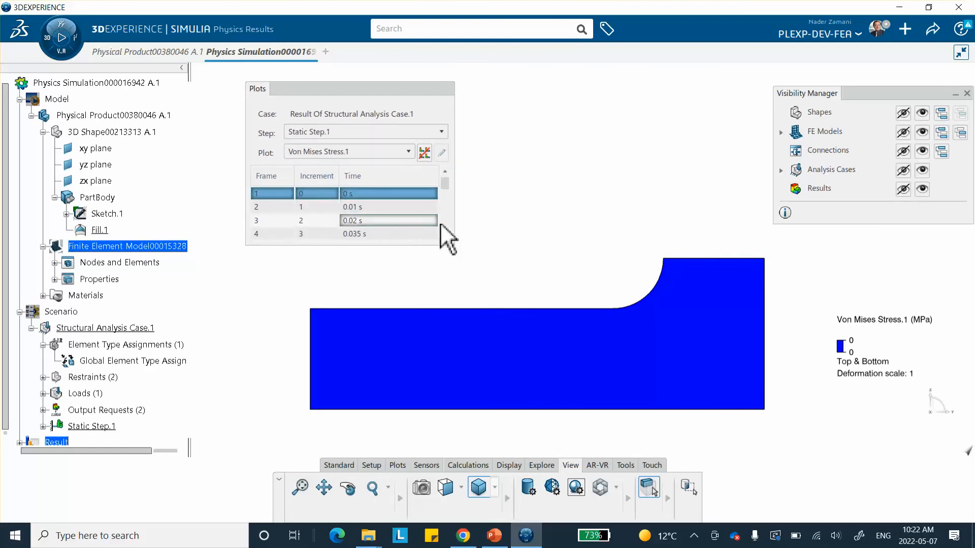
{"action": "scroll", "coordinate": [445, 238], "scroll_direction": "down", "scroll_amount": 4}
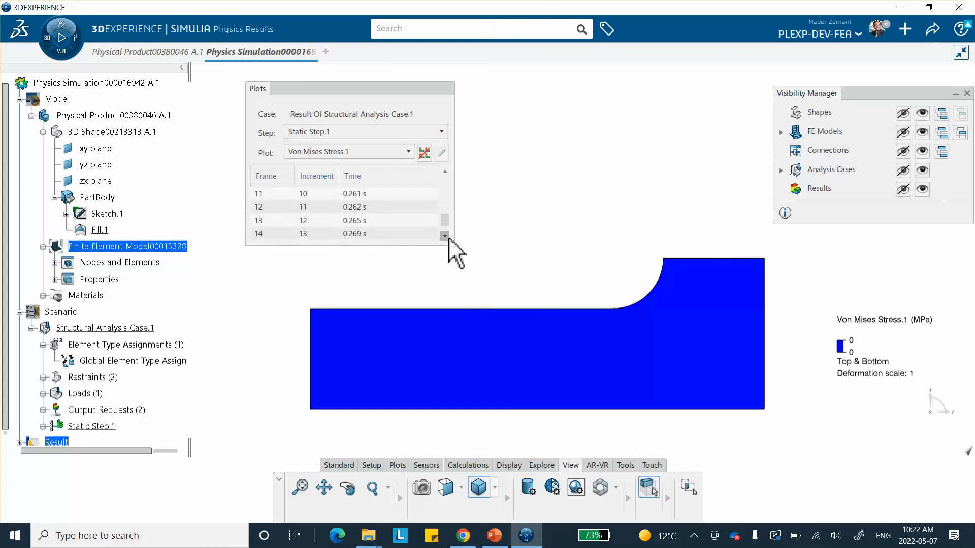
{"action": "left_click", "coordinate": [385, 235]}
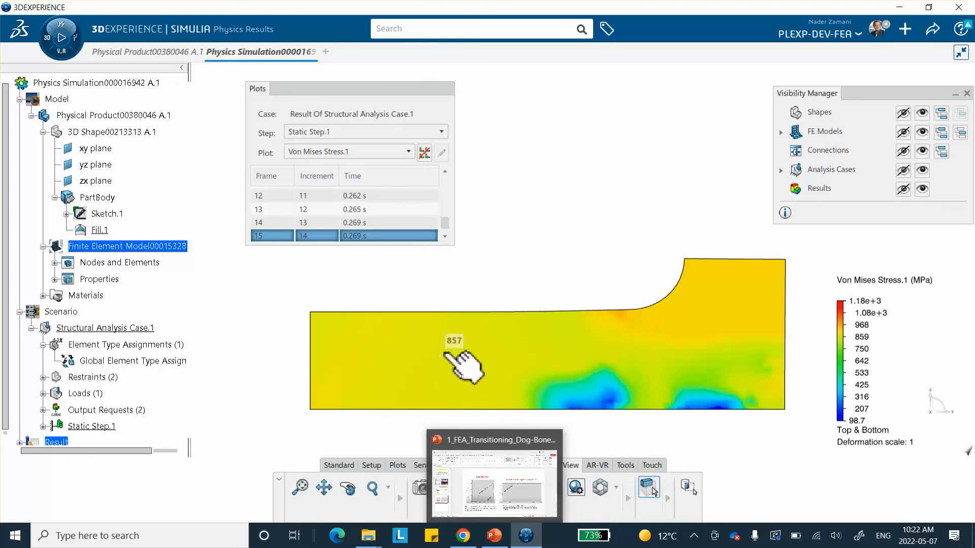
{"action": "mouse_move", "coordinate": [446, 354]}
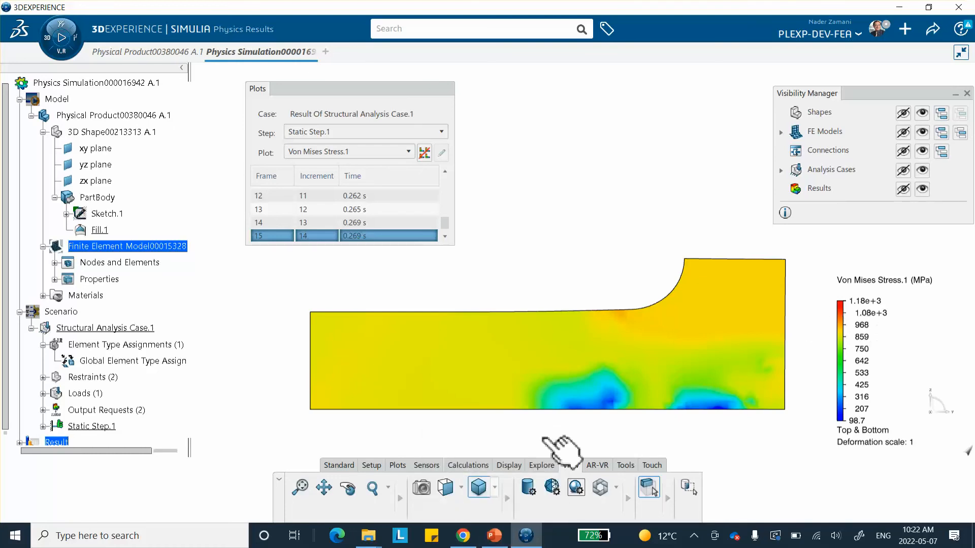
Step: Switch to PowerPoint and show slide 2 to compare its Abaqus von Mises contour with the computed stress
{"action": "left_click", "coordinate": [491, 537]}
{"action": "left_click", "coordinate": [102, 258]}
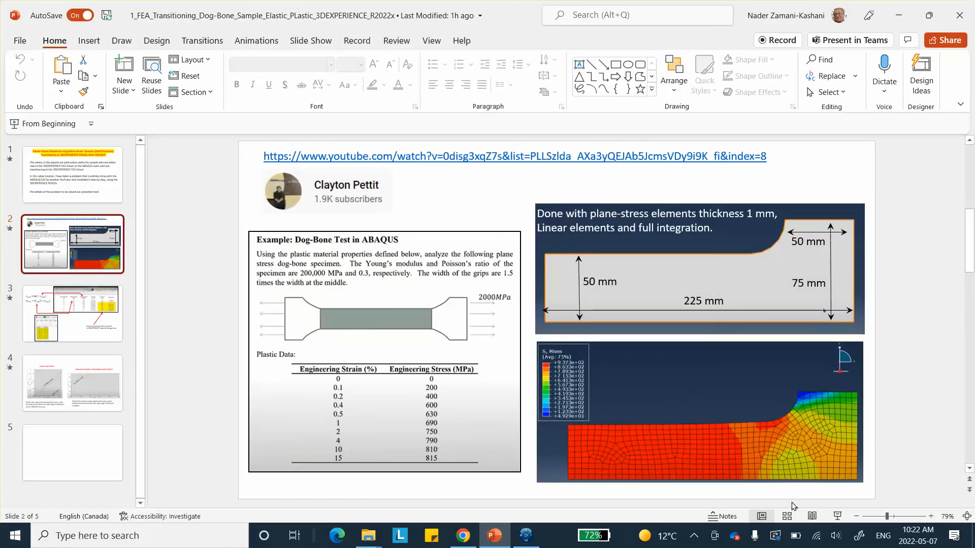
Step: Enlarge slide 2 to read its Abaqus stress legend, and switch to 3DEXPERIENCE to display the Von Mises stress plot at frame 14
{"action": "left_click", "coordinate": [896, 518]}
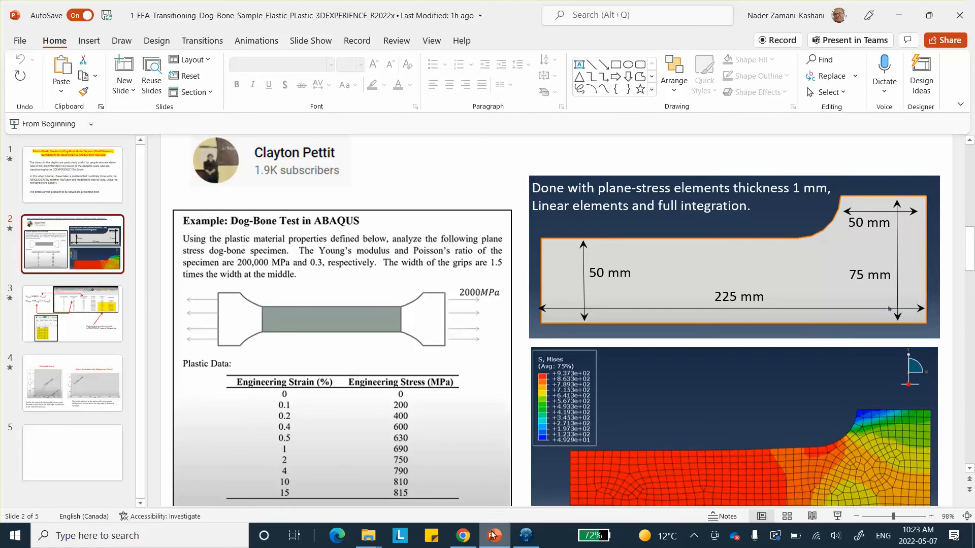
{"action": "mouse_move", "coordinate": [459, 537]}
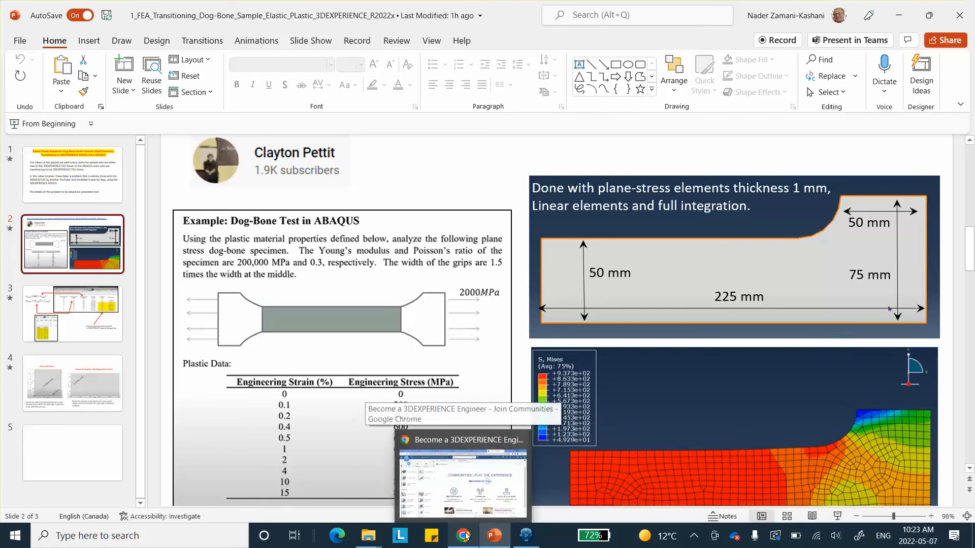
{"action": "left_click", "coordinate": [521, 535]}
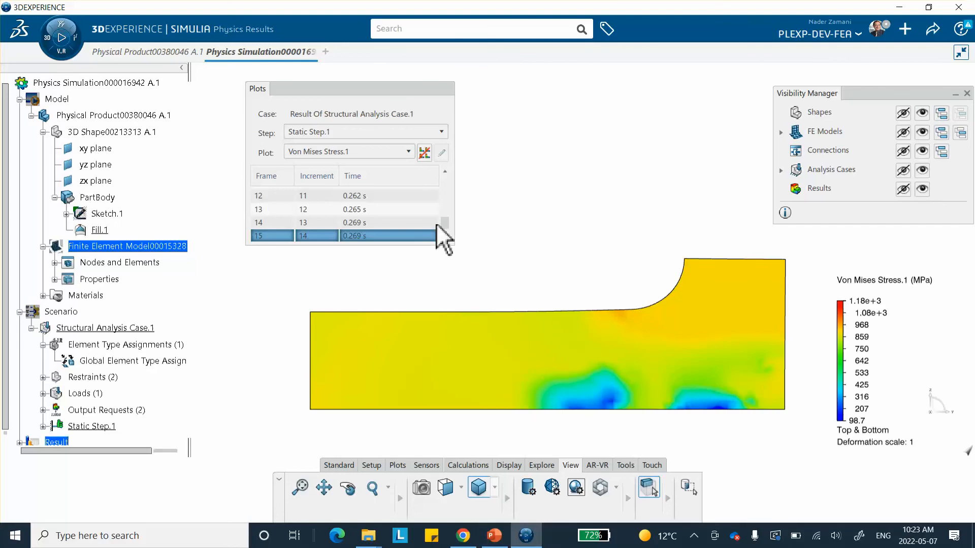
{"action": "left_click", "coordinate": [368, 222]}
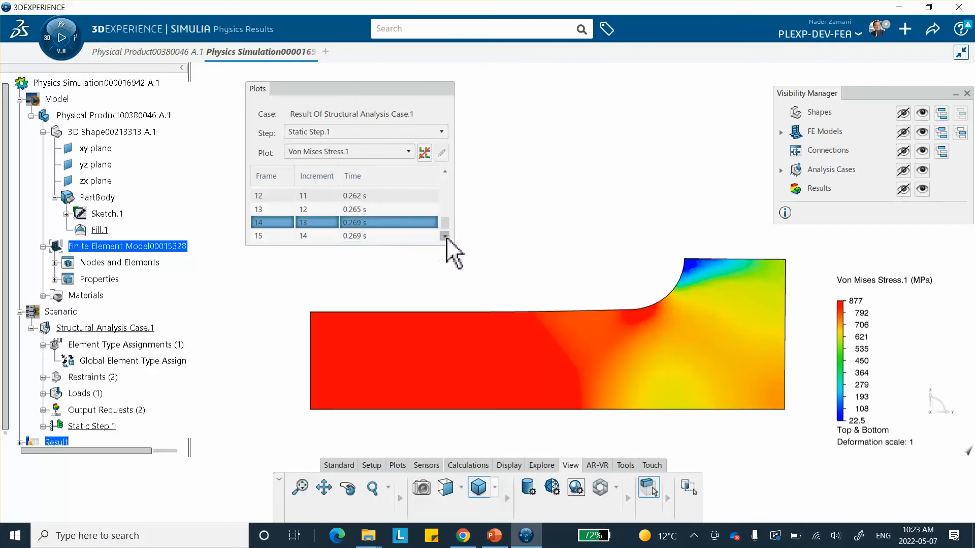
{"action": "left_click", "coordinate": [401, 235]}
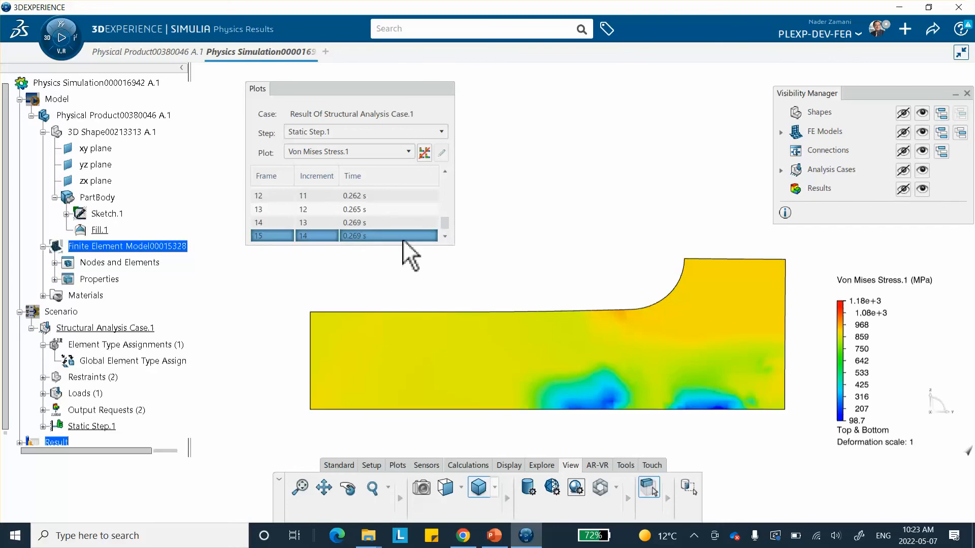
{"action": "left_click", "coordinate": [351, 219]}
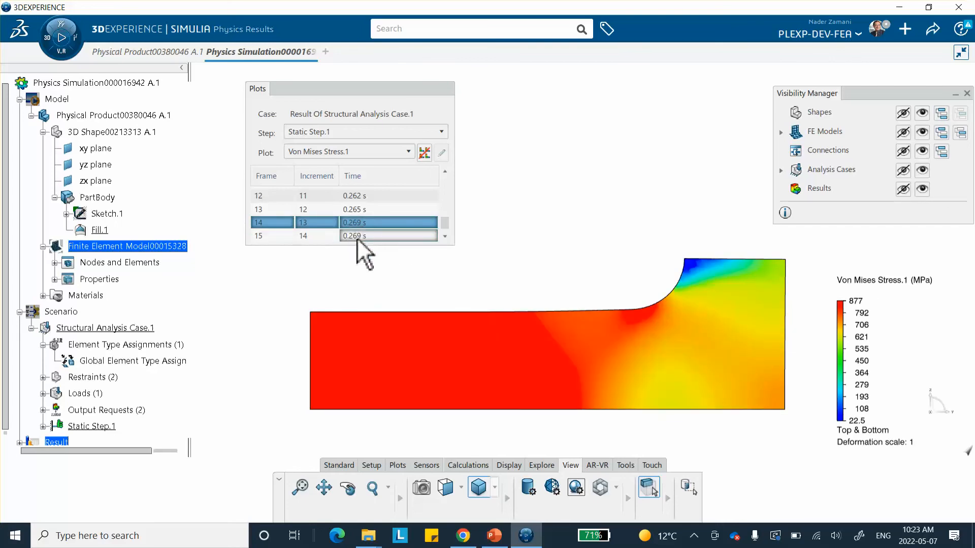
Step: Compare the frame 14 stresses with the Abaqus von Mises legend in PowerPoint, and return to 3DEXPERIENCE
{"action": "mouse_move", "coordinate": [420, 352]}
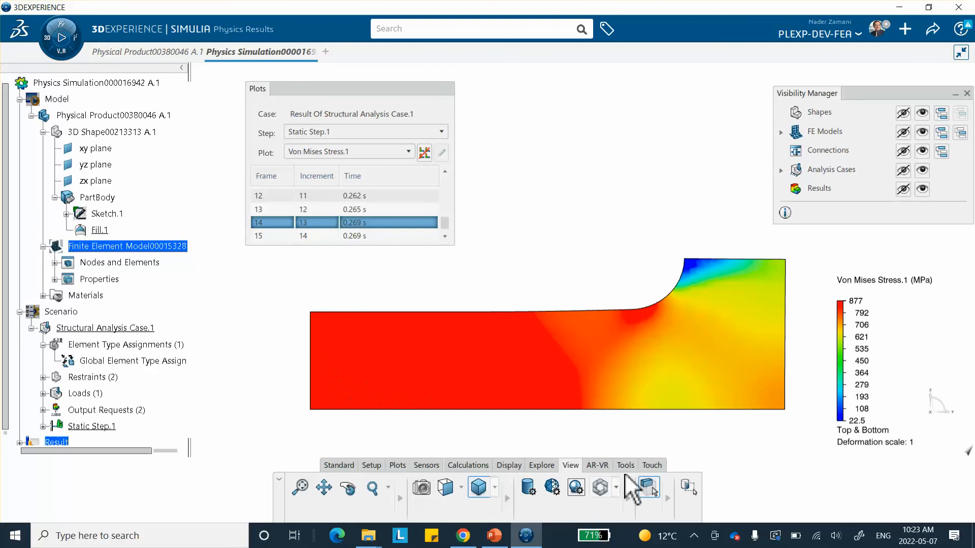
{"action": "left_click", "coordinate": [493, 540]}
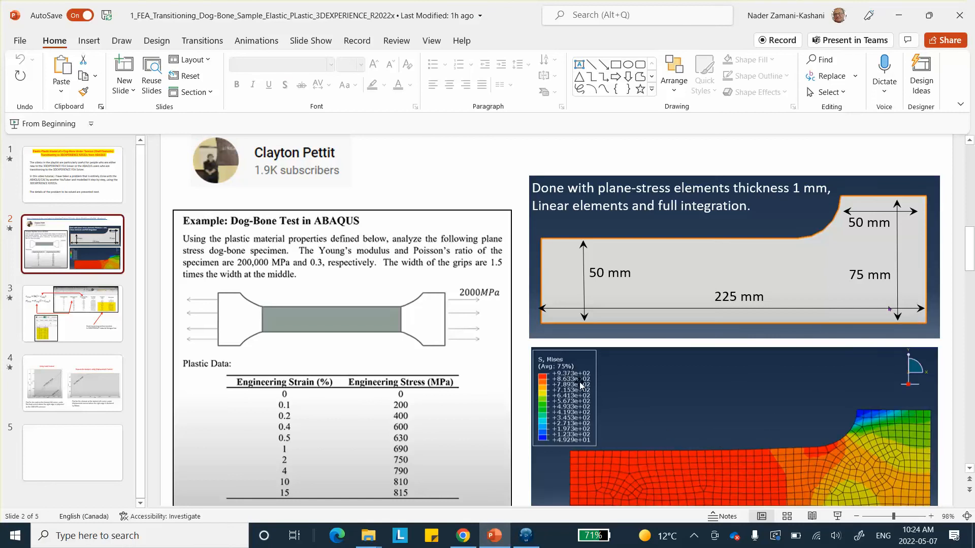
{"action": "left_click", "coordinate": [901, 15]}
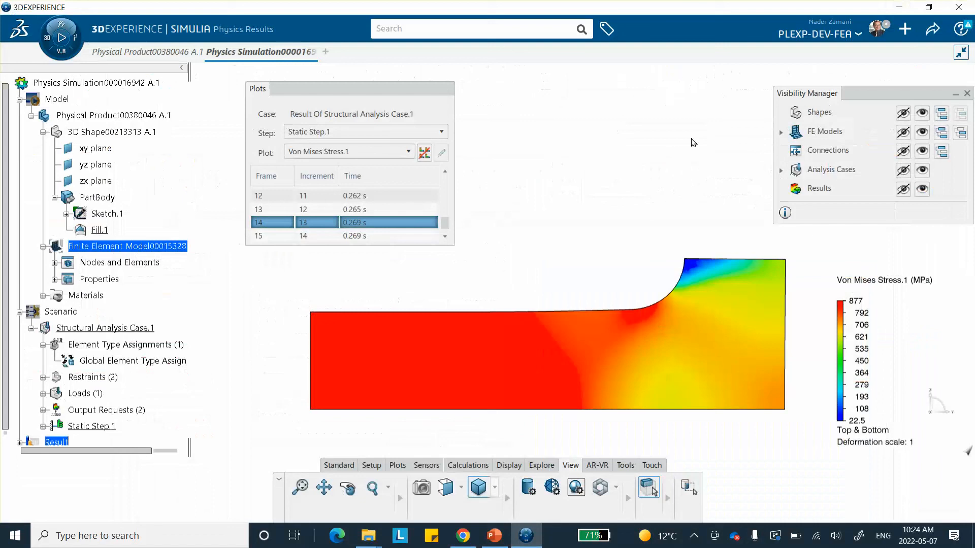
Step: Set the visible edges of the Von Mises stress contour to Mesh, and collapse the Contour Plot and Plots dialogs
{"action": "mouse_move", "coordinate": [429, 321]}
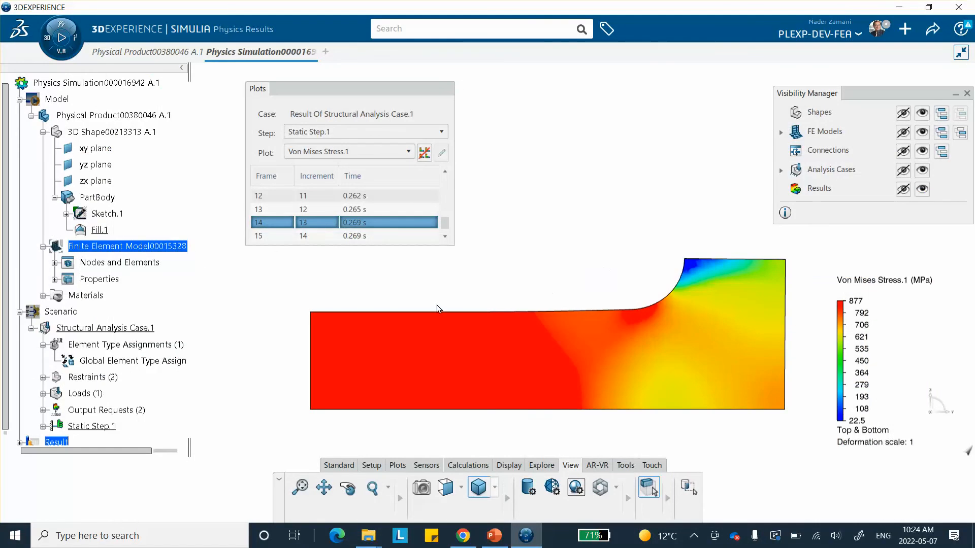
{"action": "double_click", "coordinate": [453, 349]}
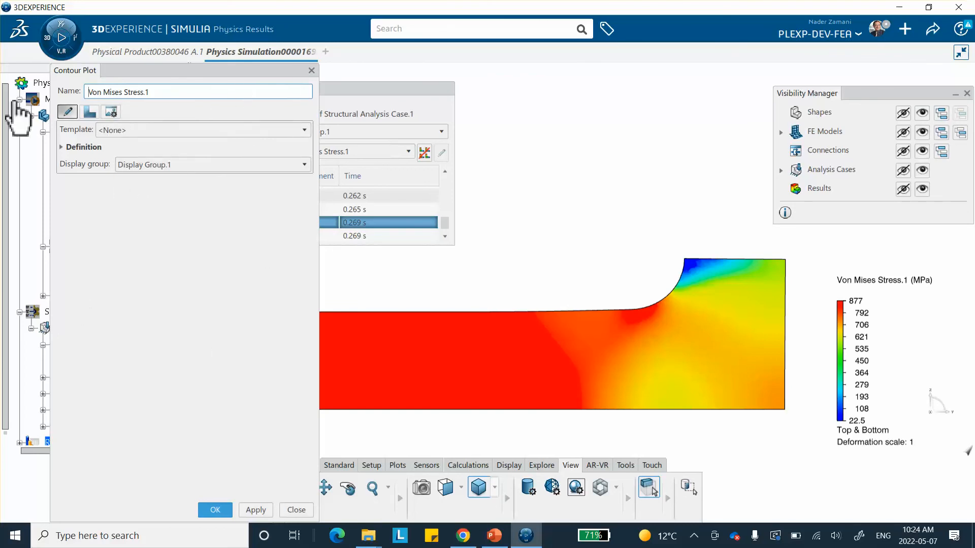
{"action": "left_click", "coordinate": [111, 112]}
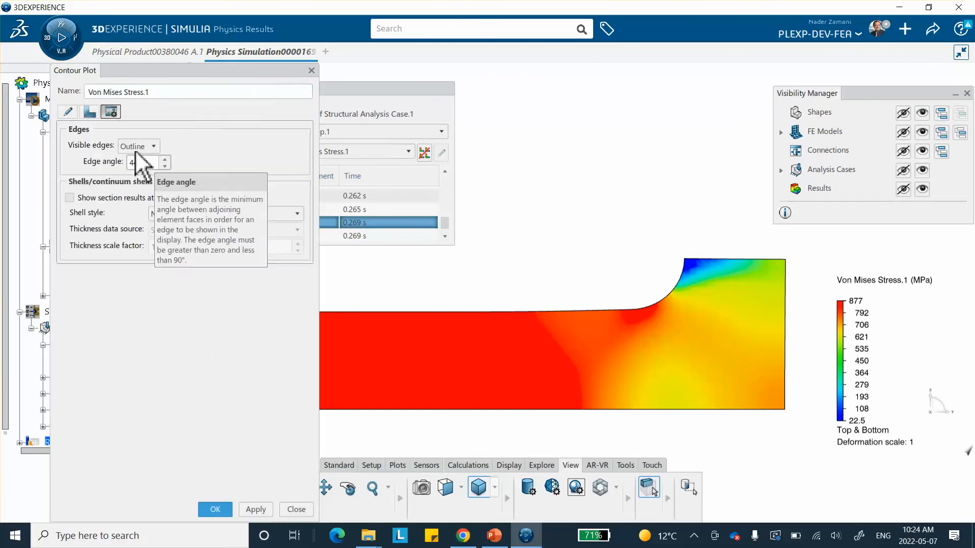
{"action": "left_click", "coordinate": [138, 147]}
{"action": "left_click", "coordinate": [135, 173]}
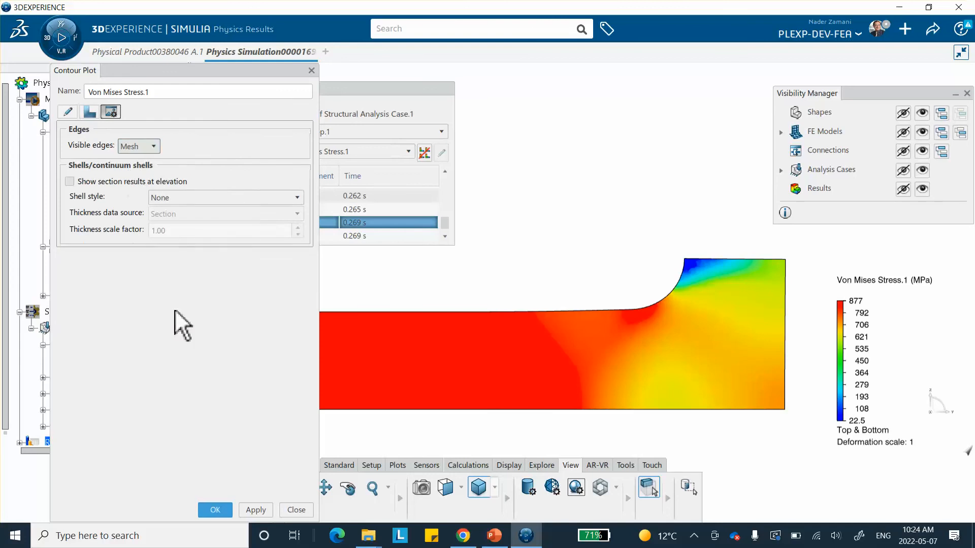
{"action": "left_click", "coordinate": [256, 510]}
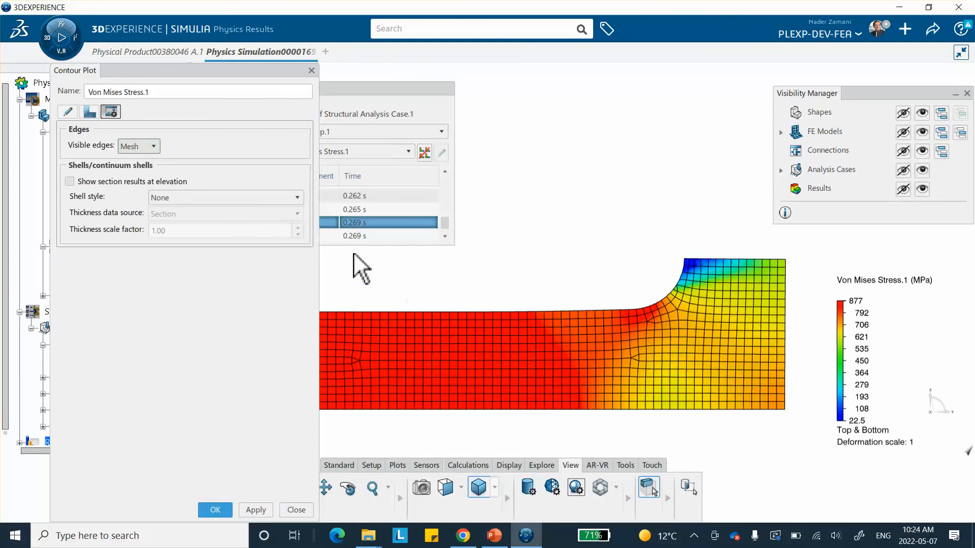
{"action": "double_click", "coordinate": [212, 69]}
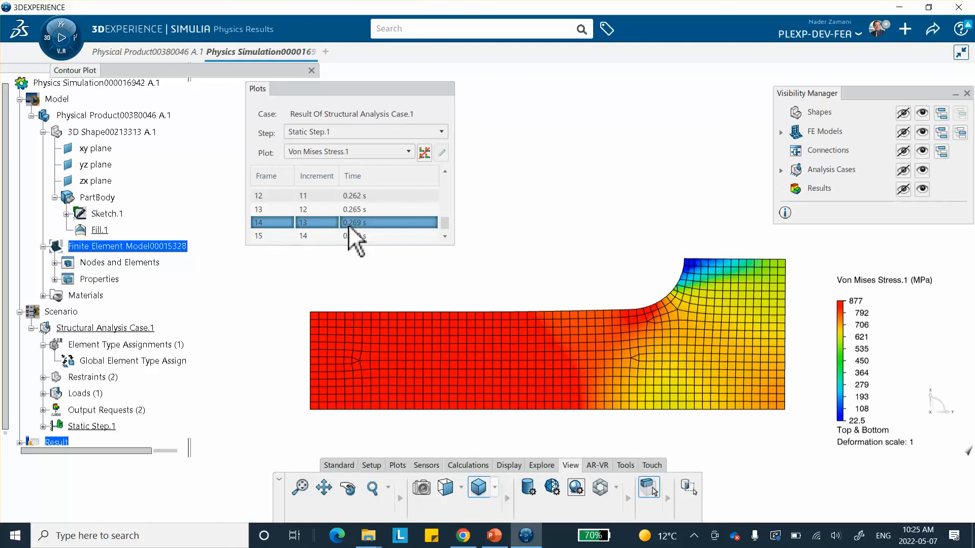
{"action": "left_click", "coordinate": [407, 86]}
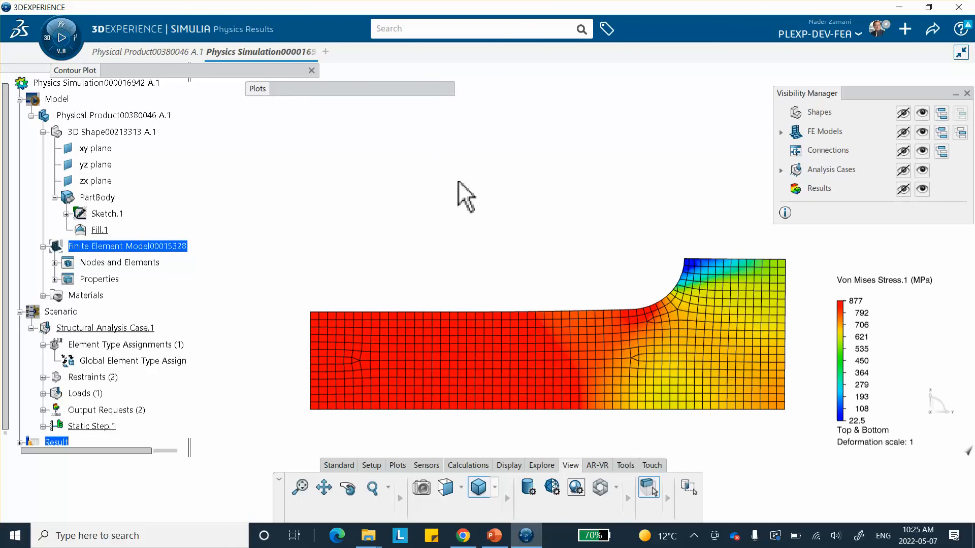
Step: Create an X-Y plot from field of the Mises Equivalent stress across all frames at the specimen's lower-left corner node, checking the point's coordinates
{"action": "left_click", "coordinate": [398, 465]}
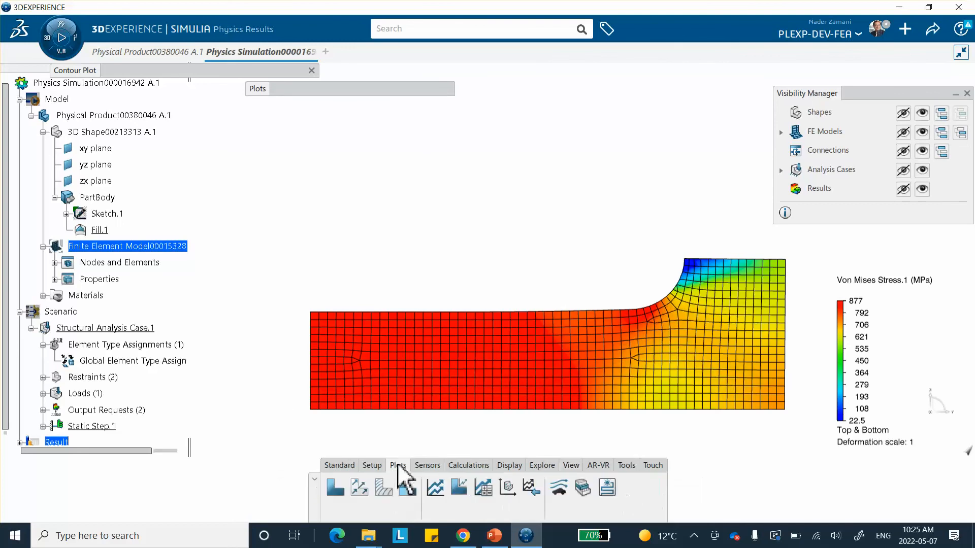
{"action": "left_click", "coordinate": [457, 485]}
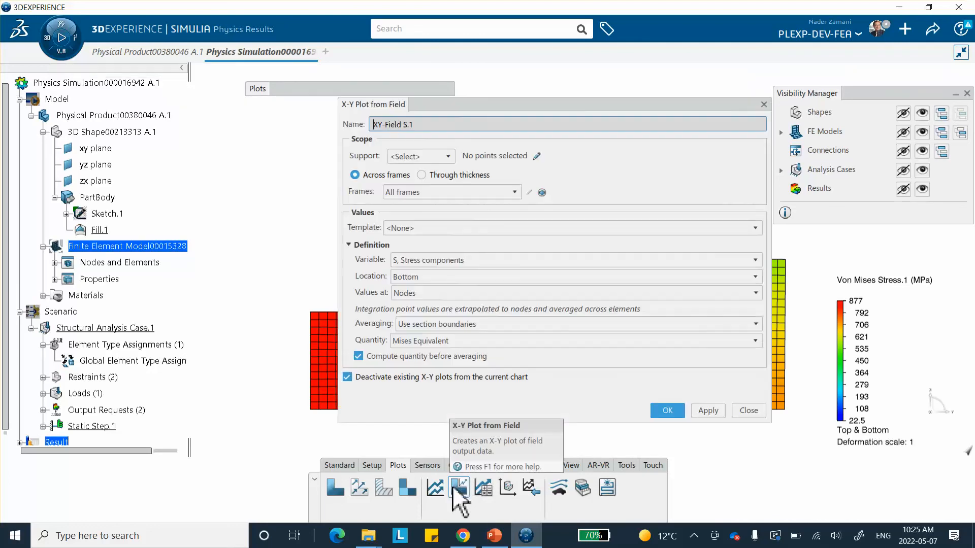
{"action": "left_click_drag", "start_coordinate": [504, 104], "coordinate": [625, 106]}
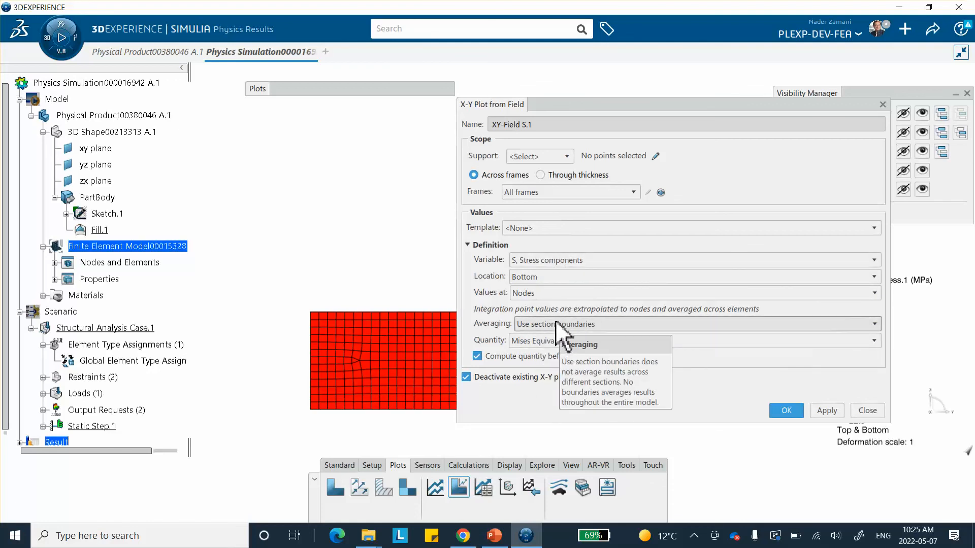
{"action": "left_click", "coordinate": [539, 157]}
{"action": "left_click", "coordinate": [540, 157]}
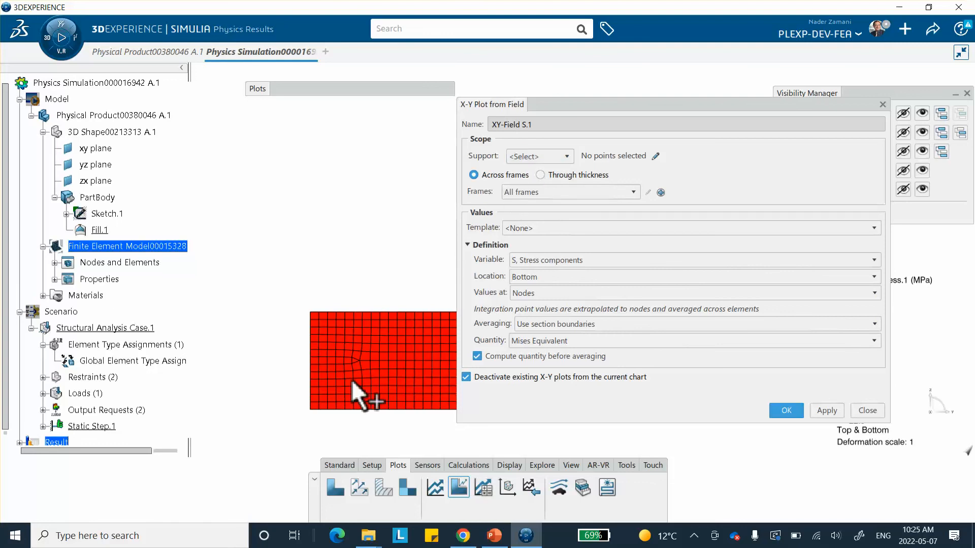
{"action": "left_click", "coordinate": [311, 411]}
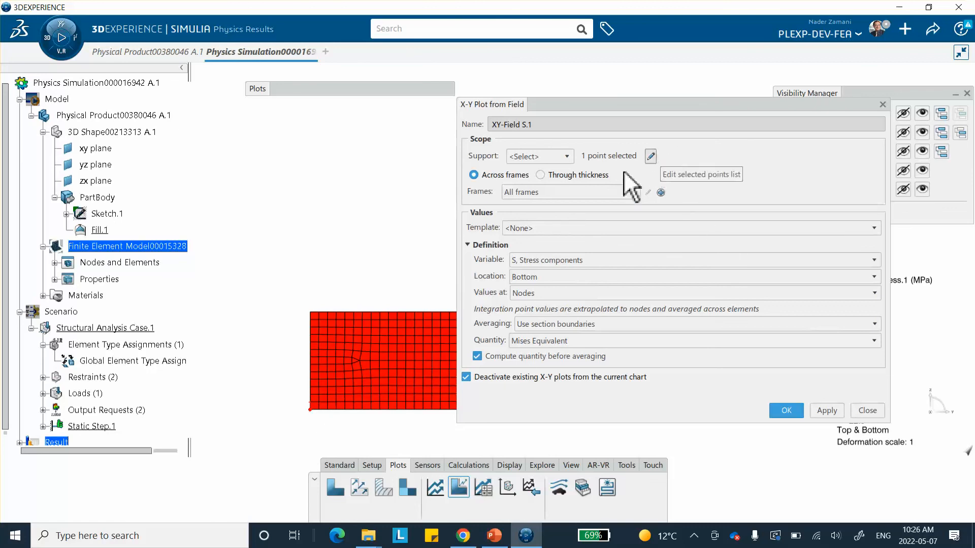
{"action": "left_click", "coordinate": [646, 157]}
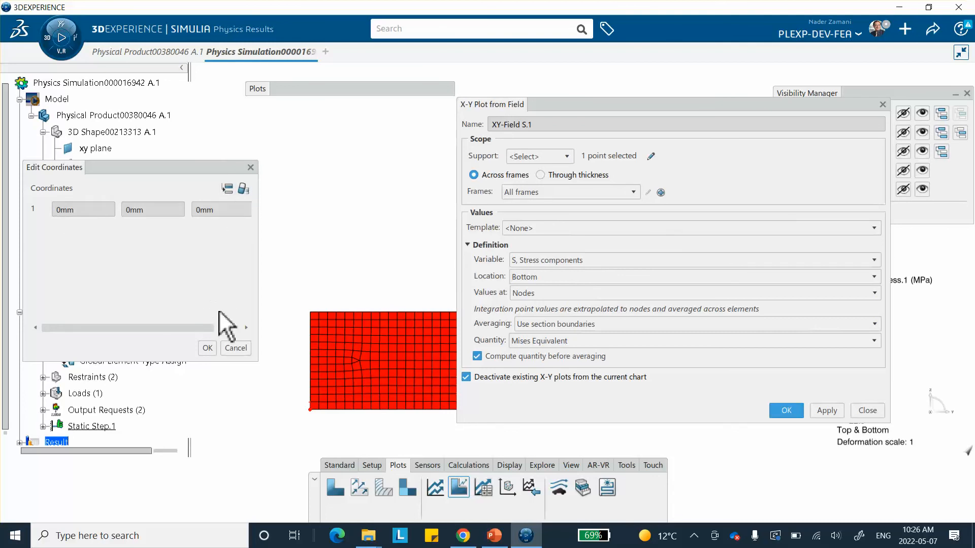
{"action": "left_click", "coordinate": [209, 349]}
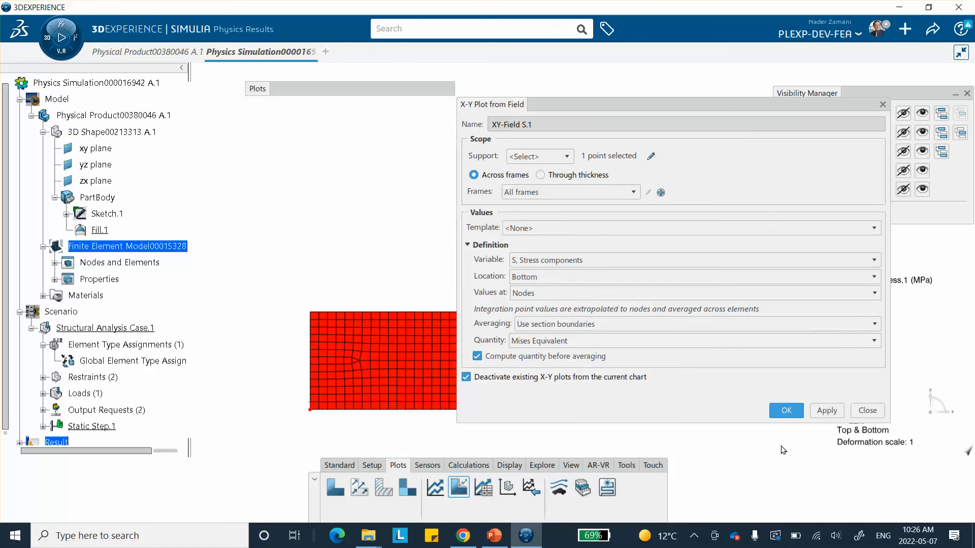
{"action": "left_click", "coordinate": [827, 412]}
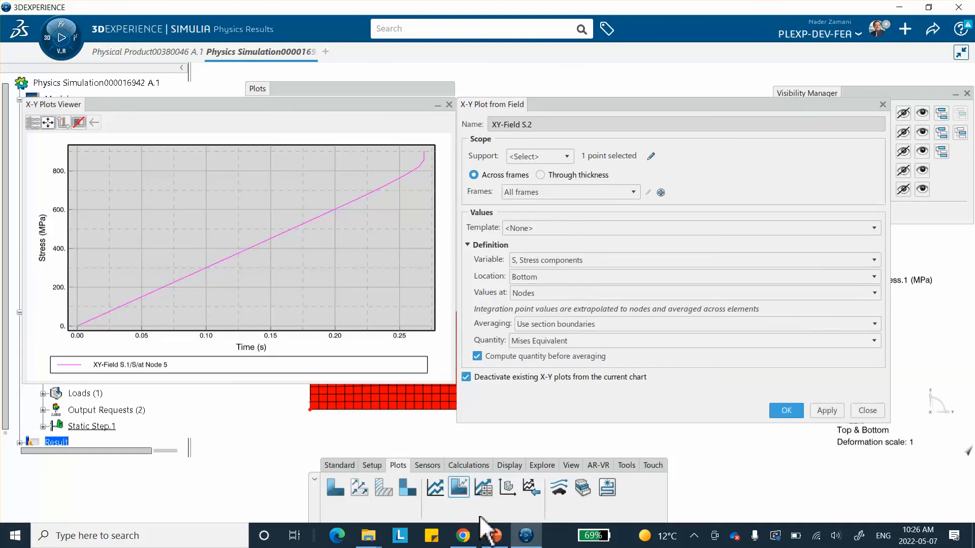
Step: Switch to PowerPoint to review the load-control stress and strain curves on slide 4, and return to 3DEXPERIENCE
{"action": "left_click", "coordinate": [493, 534]}
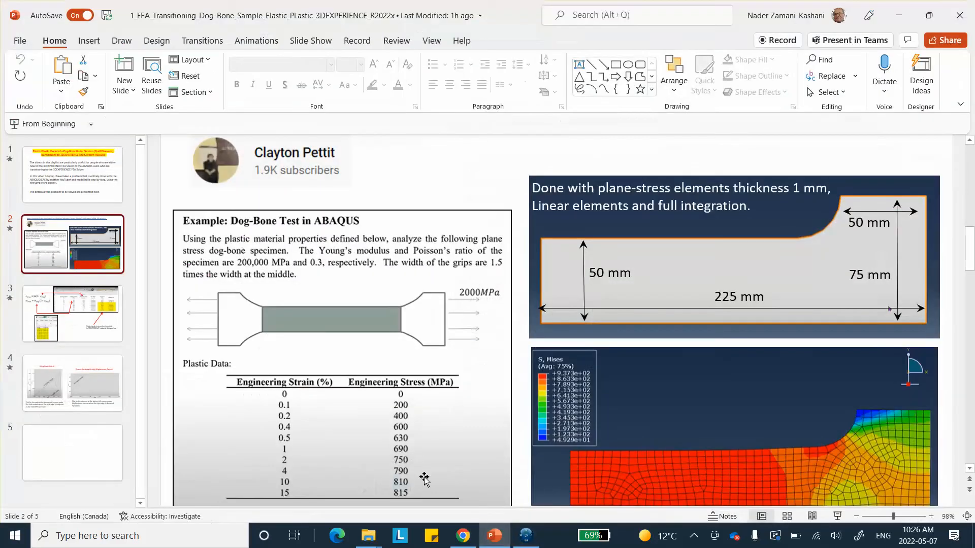
{"action": "left_click", "coordinate": [90, 406]}
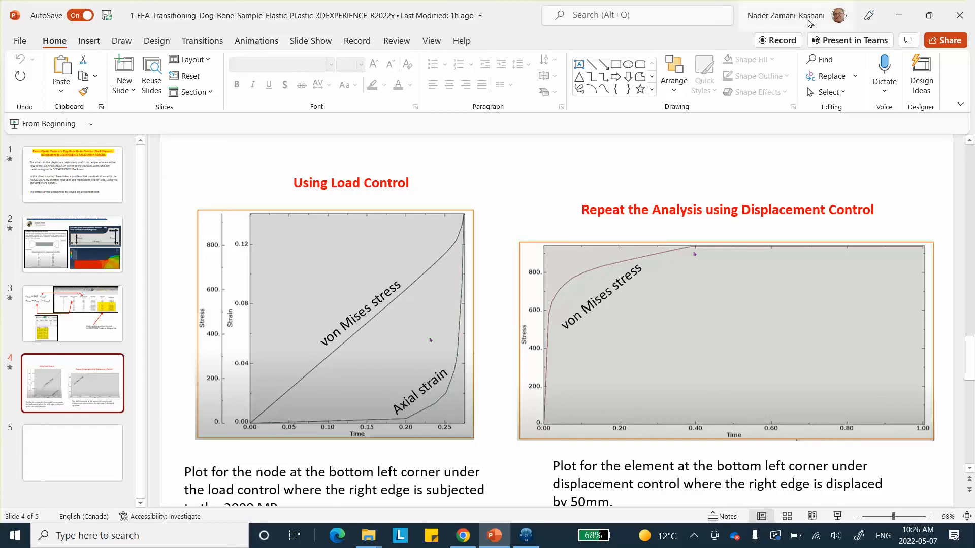
{"action": "left_click", "coordinate": [899, 14]}
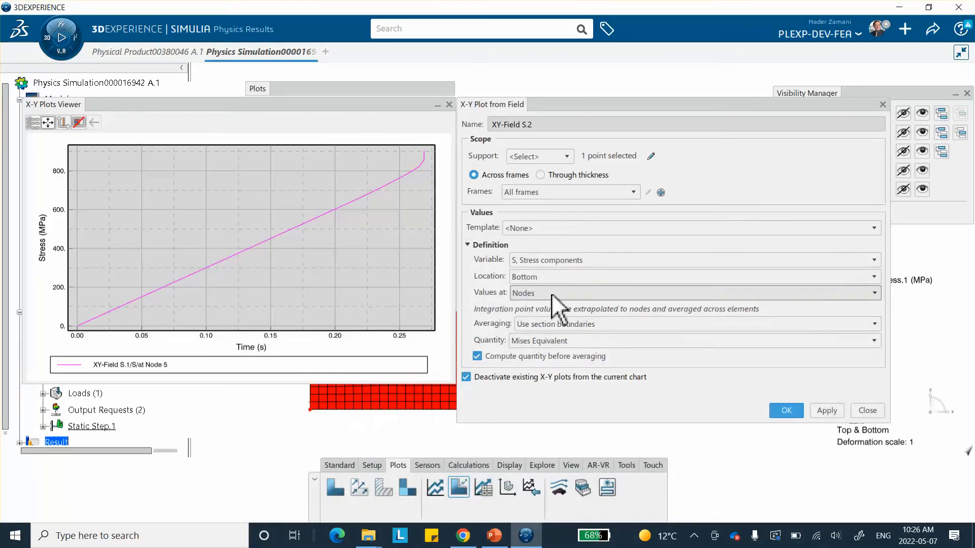
Step: Add the plastic strain PE, Tensor Component 22, to the existing stress chart without deactivating it, and compare both curves with PowerPoint slide 4
{"action": "left_click", "coordinate": [553, 258]}
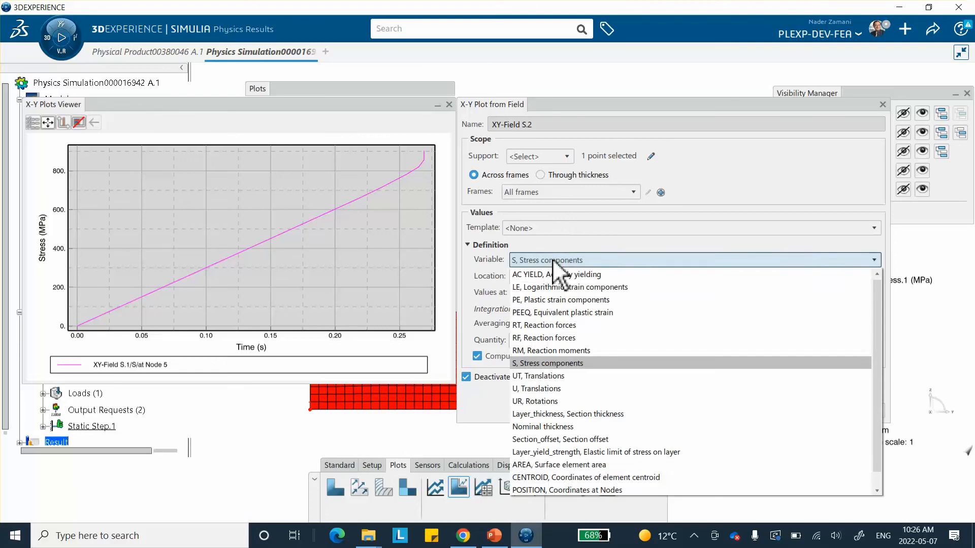
{"action": "left_click", "coordinate": [538, 303]}
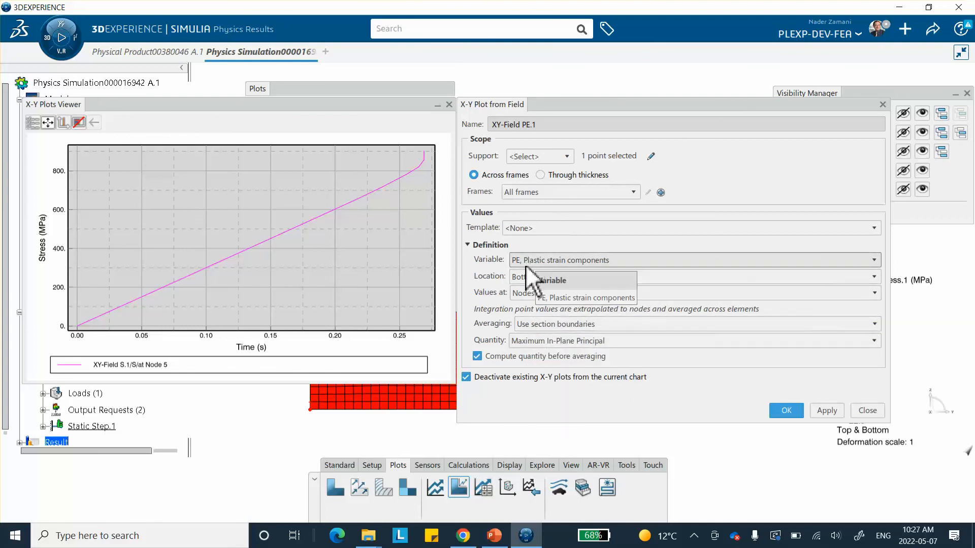
{"action": "left_click", "coordinate": [538, 343]}
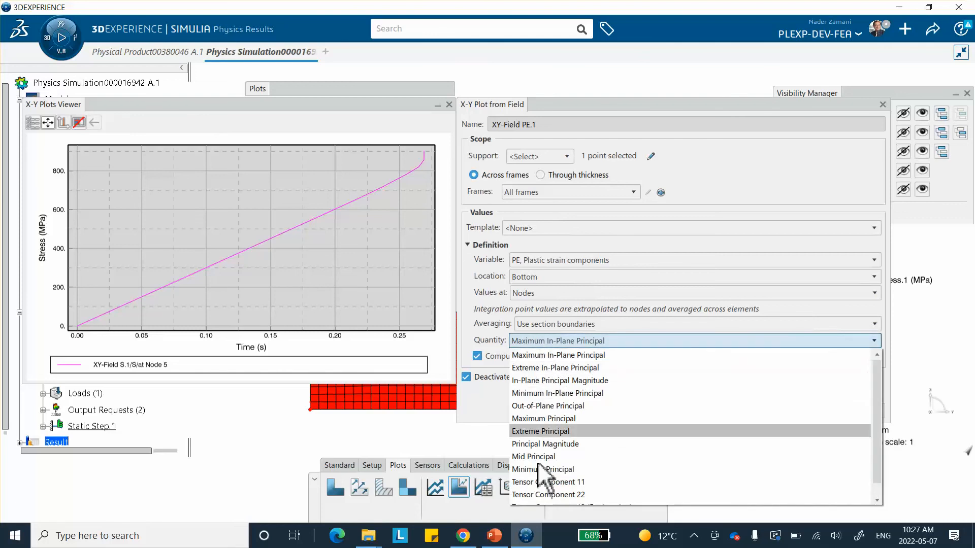
{"action": "left_click", "coordinate": [551, 494]}
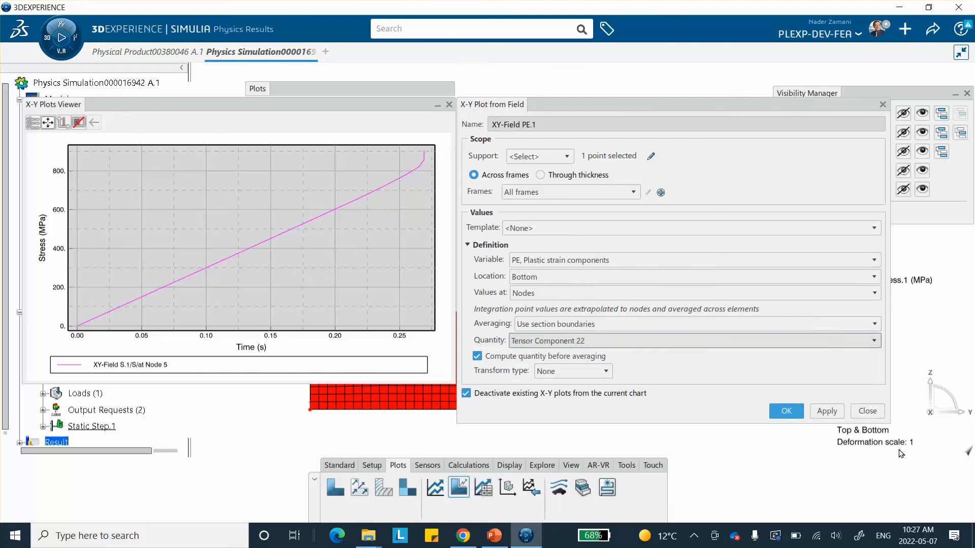
{"action": "left_click", "coordinate": [466, 393]}
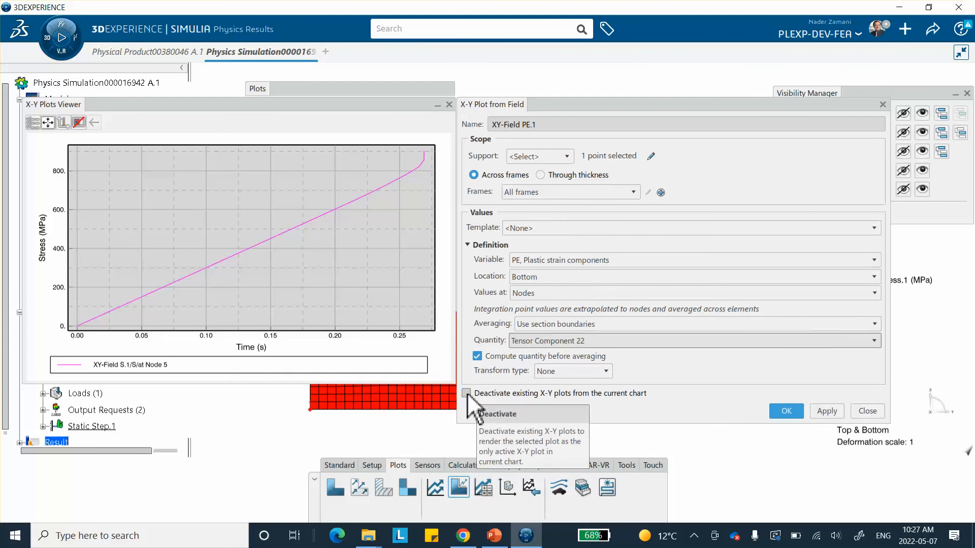
{"action": "left_click", "coordinate": [827, 411]}
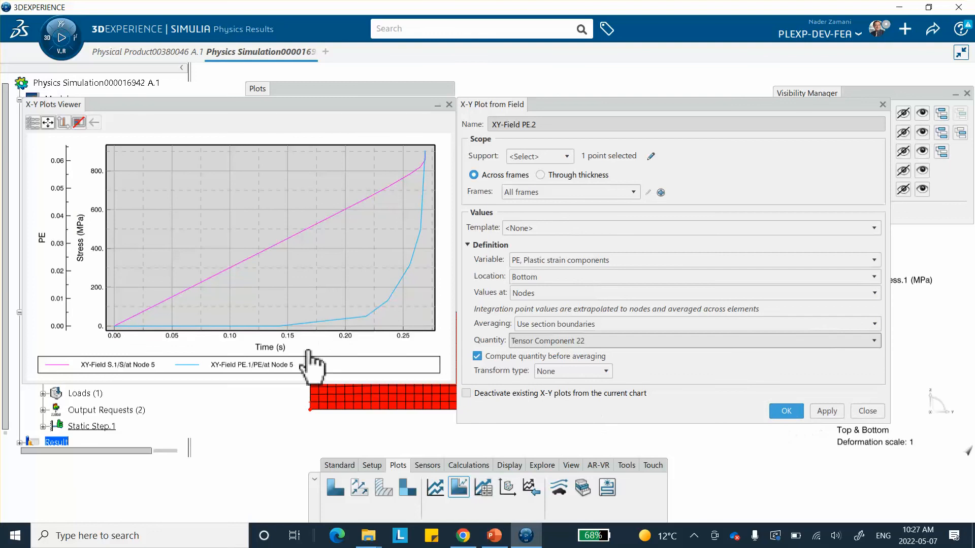
{"action": "left_click", "coordinate": [491, 535]}
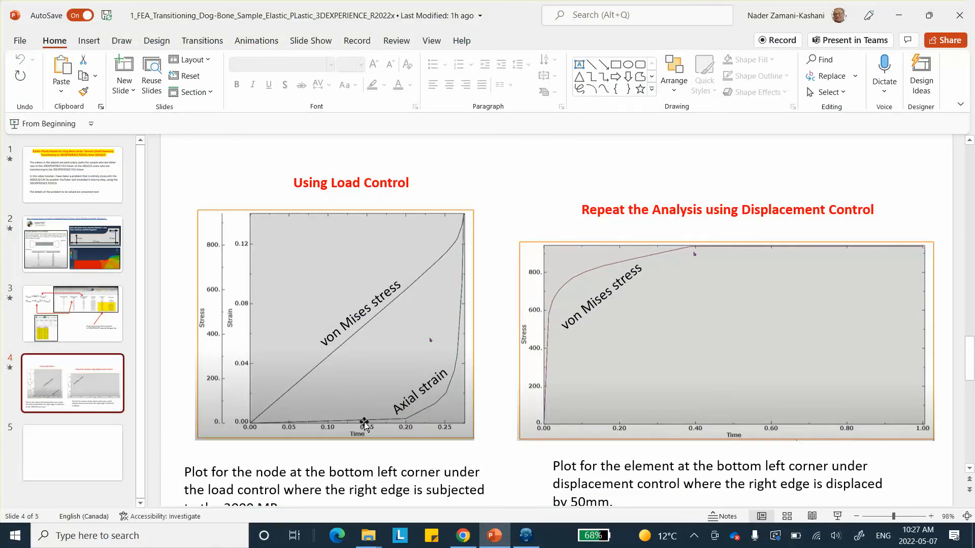
{"action": "left_click", "coordinate": [894, 13]}
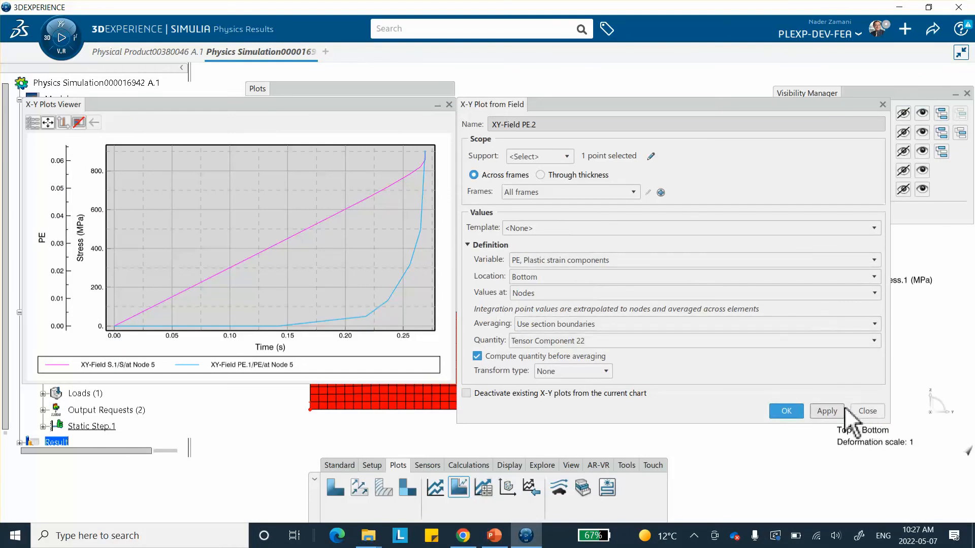
Step: Close the X-Y plot definition and the plots viewer, and return from the results to the Structural Scenario
{"action": "left_click", "coordinate": [867, 411]}
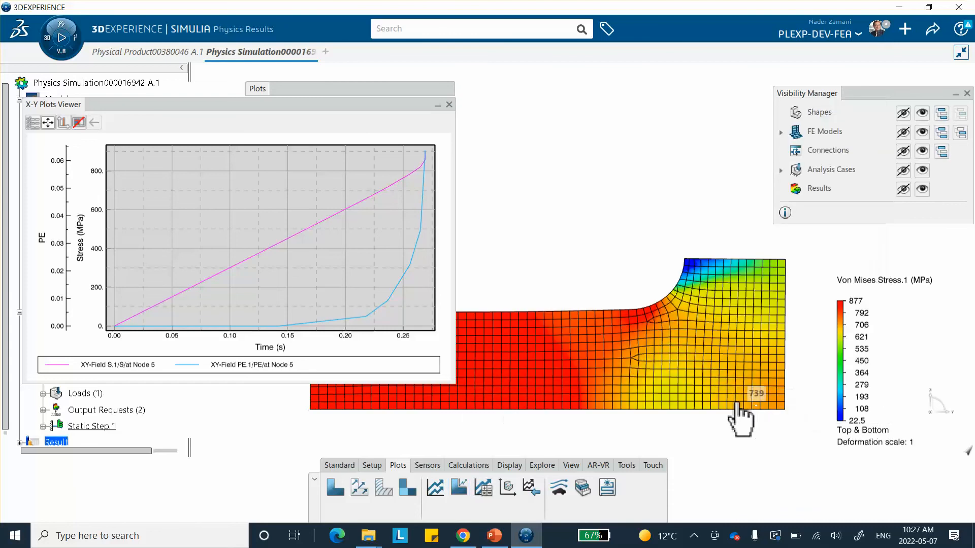
{"action": "left_click", "coordinate": [449, 105]}
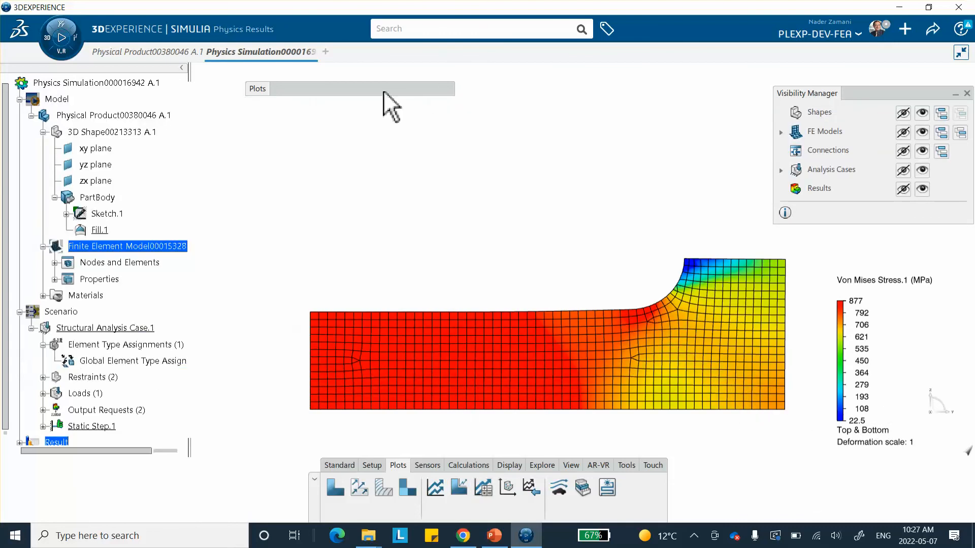
{"action": "middle_click_drag", "start_coordinate": [576, 234], "coordinate": [542, 219]}
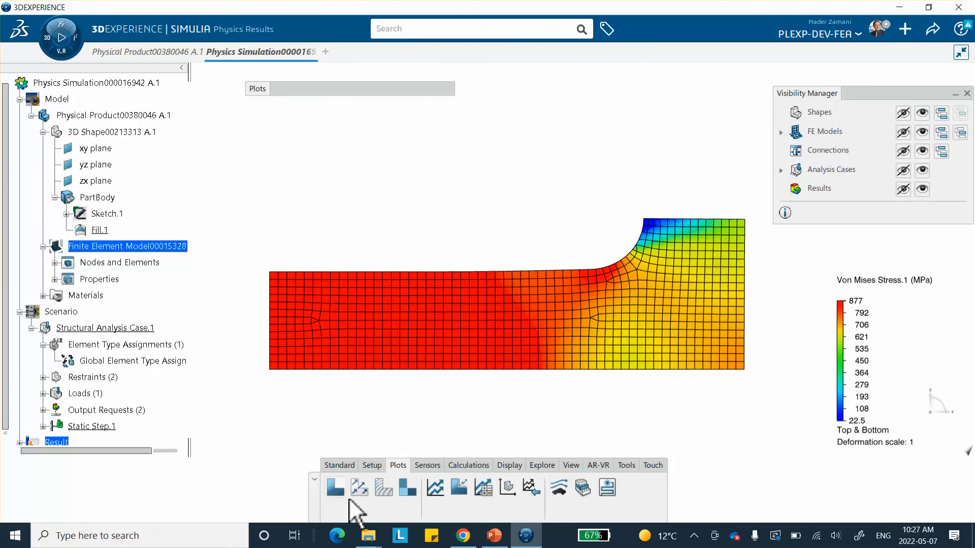
{"action": "left_click", "coordinate": [343, 465]}
{"action": "left_click", "coordinate": [467, 487]}
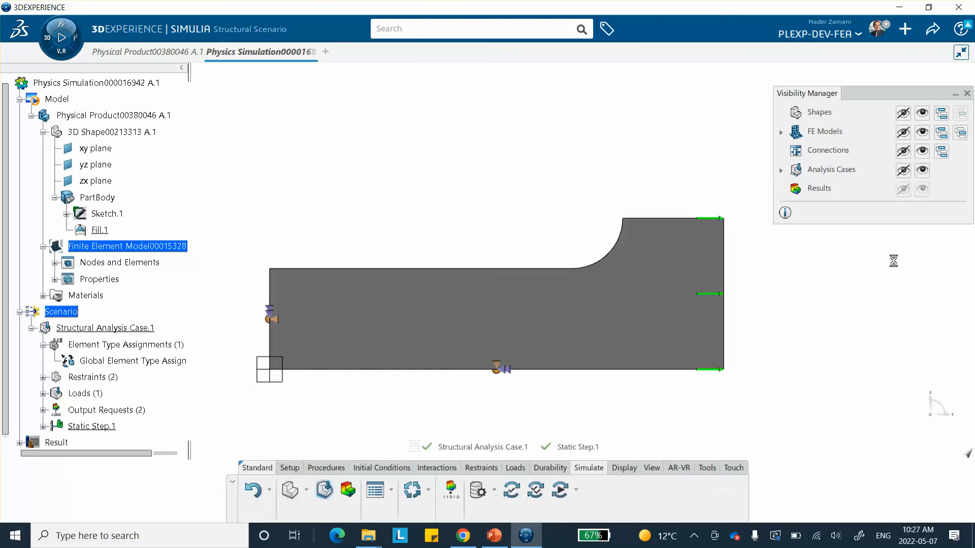
Step: Delete the existing load Shell Edge Load.1 from the structural analysis case
{"action": "scroll", "coordinate": [59, 253], "scroll_direction": "down", "scroll_amount": 2}
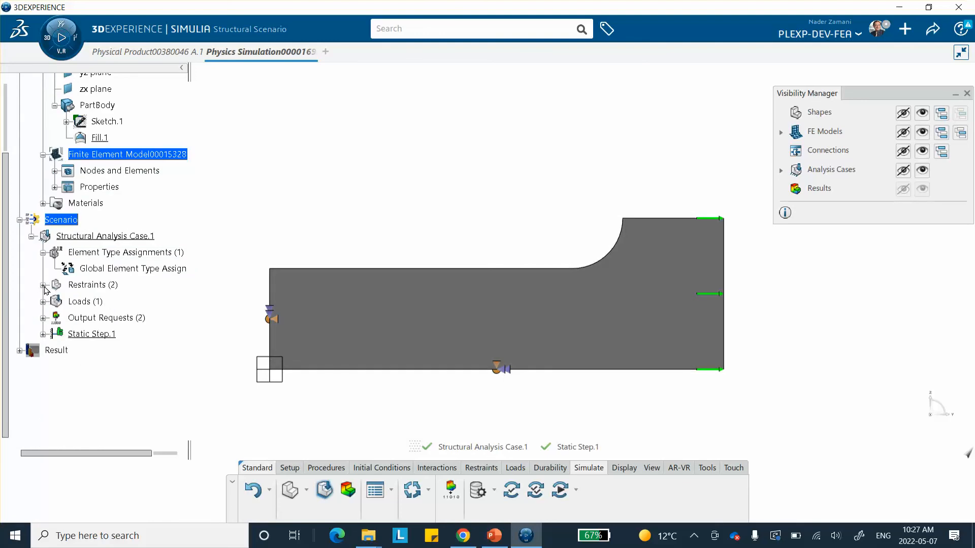
{"action": "left_click", "coordinate": [43, 302]}
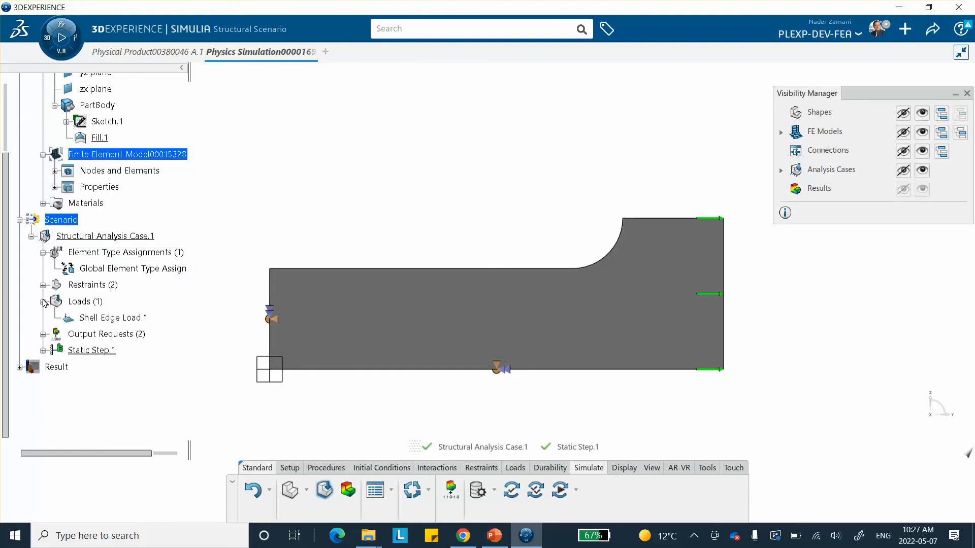
{"action": "left_click", "coordinate": [98, 317]}
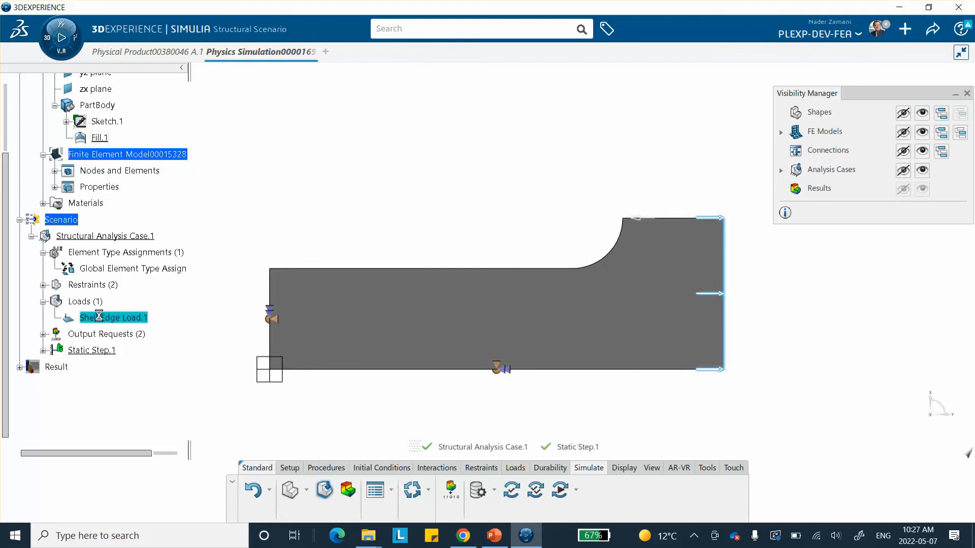
{"action": "right_click", "coordinate": [99, 317]}
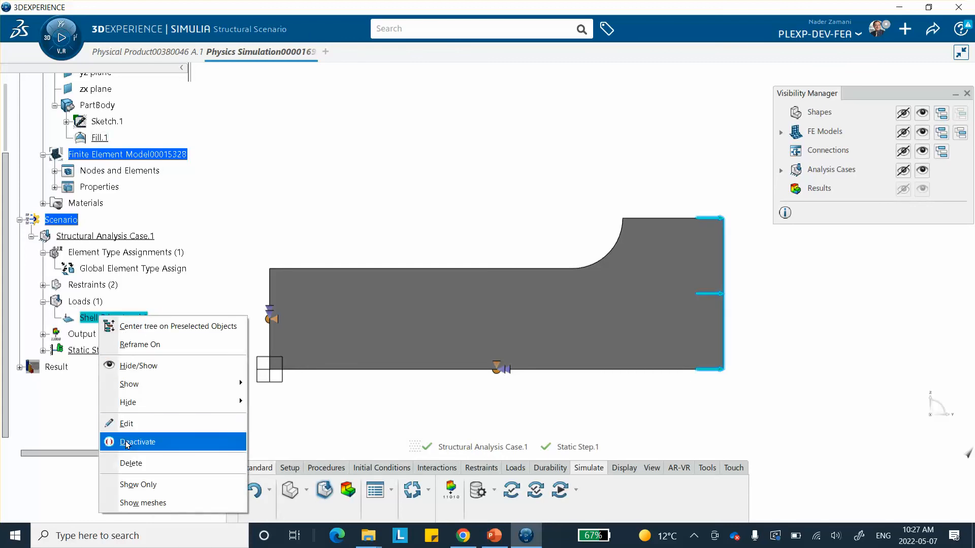
{"action": "left_click", "coordinate": [135, 463]}
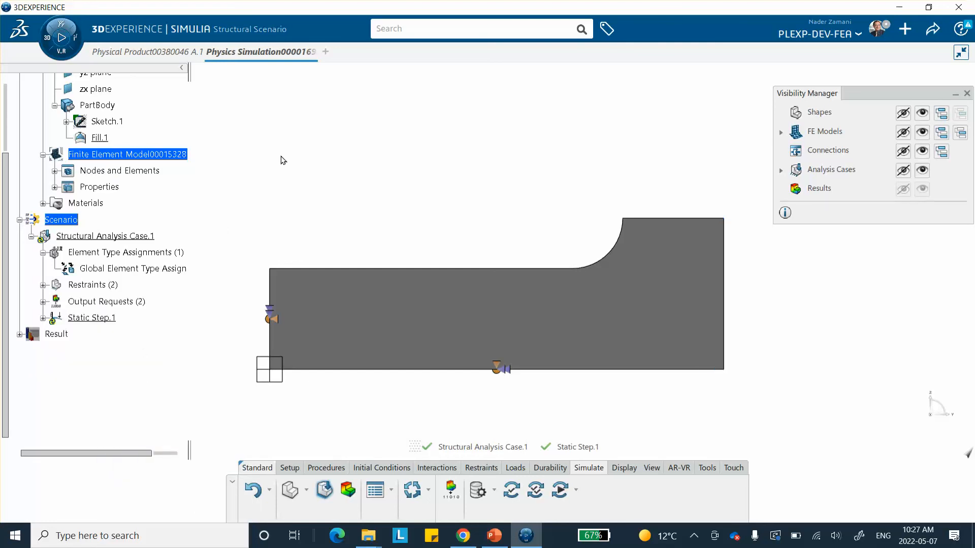
Step: Create an applied translation of 50 mm in Translation Y on the specimen's right vertical edge, leaving orthogonal translations free
{"action": "left_click", "coordinate": [515, 467]}
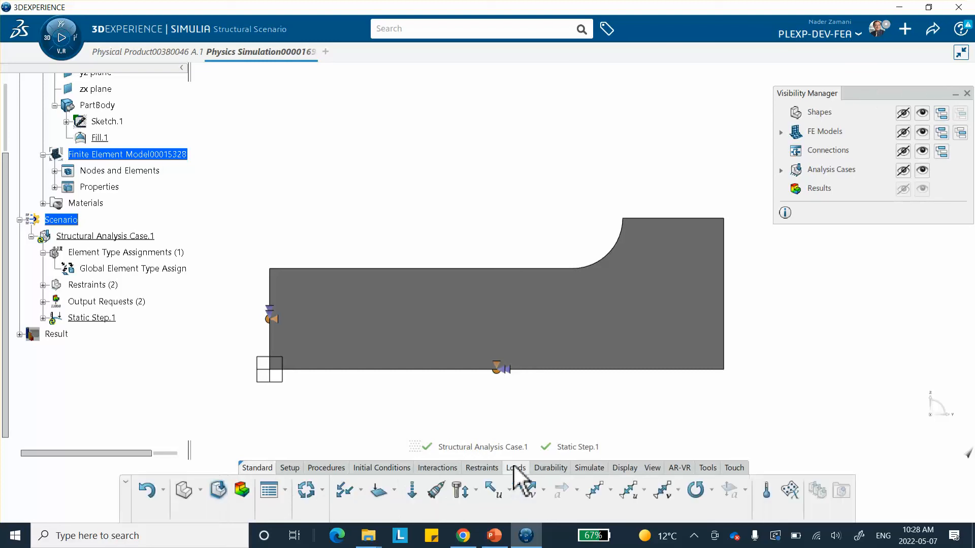
{"action": "left_click", "coordinate": [491, 488]}
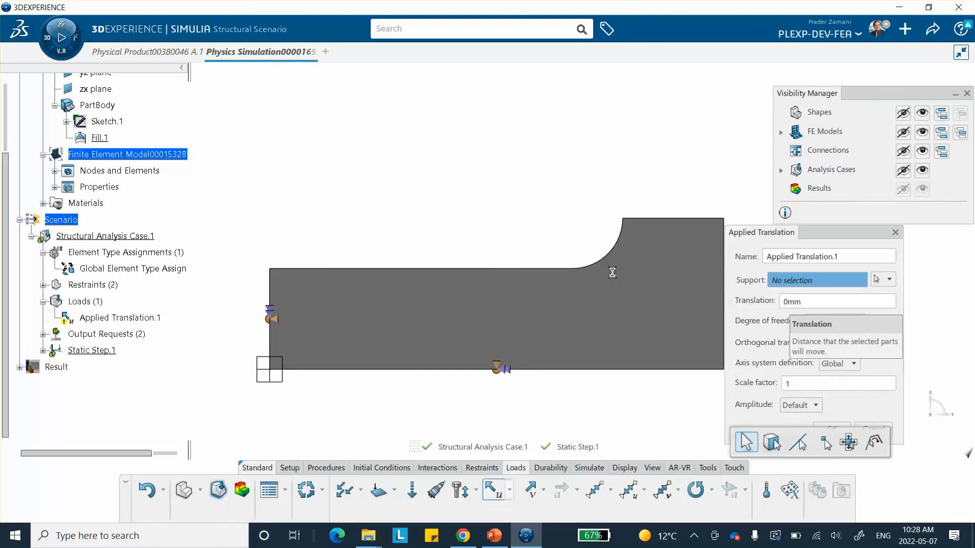
{"action": "middle_click_drag", "start_coordinate": [568, 278], "coordinate": [508, 264]}
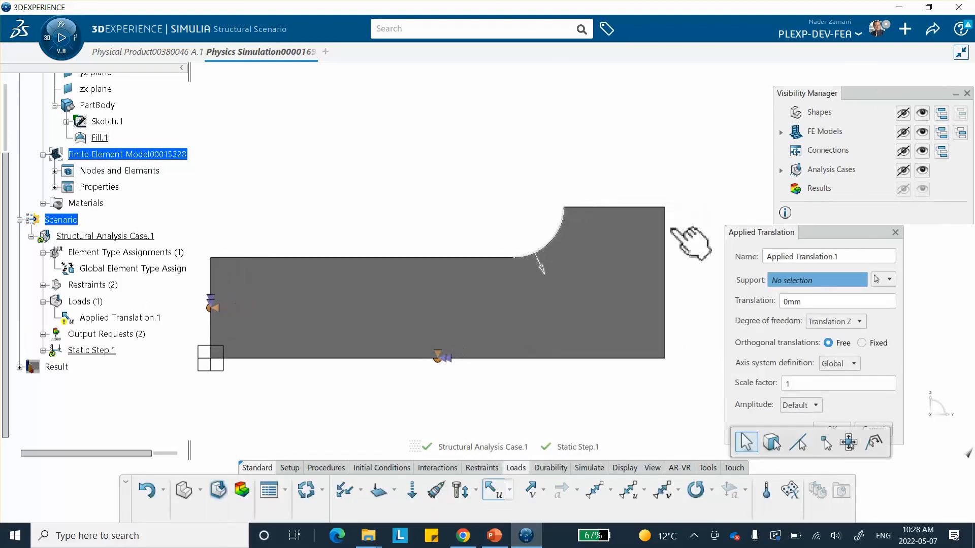
{"action": "left_click", "coordinate": [666, 265]}
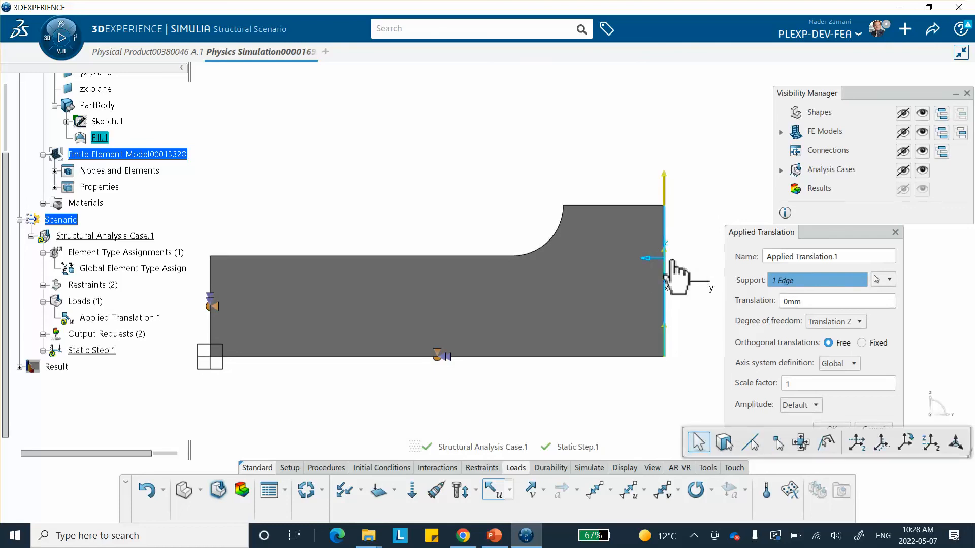
{"action": "left_click", "coordinate": [848, 322]}
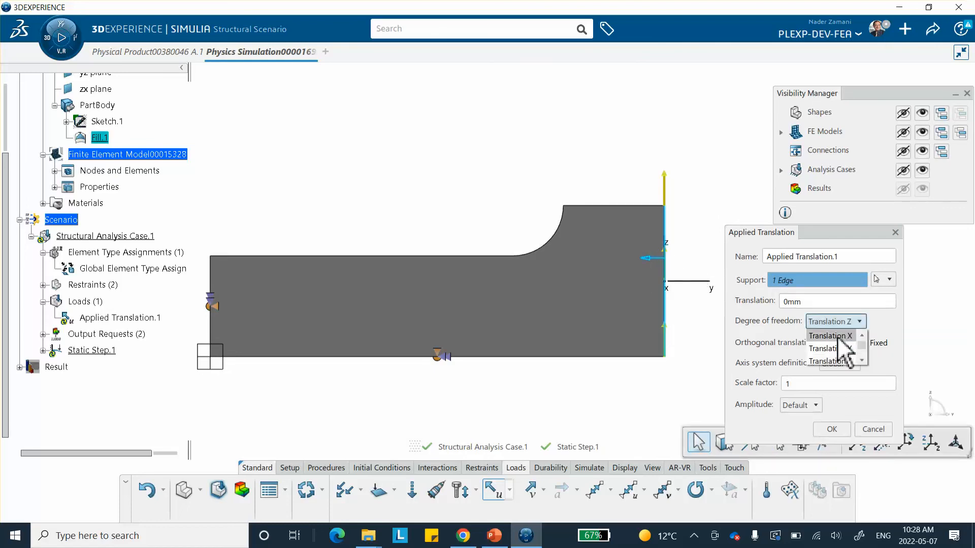
{"action": "left_click", "coordinate": [838, 348]}
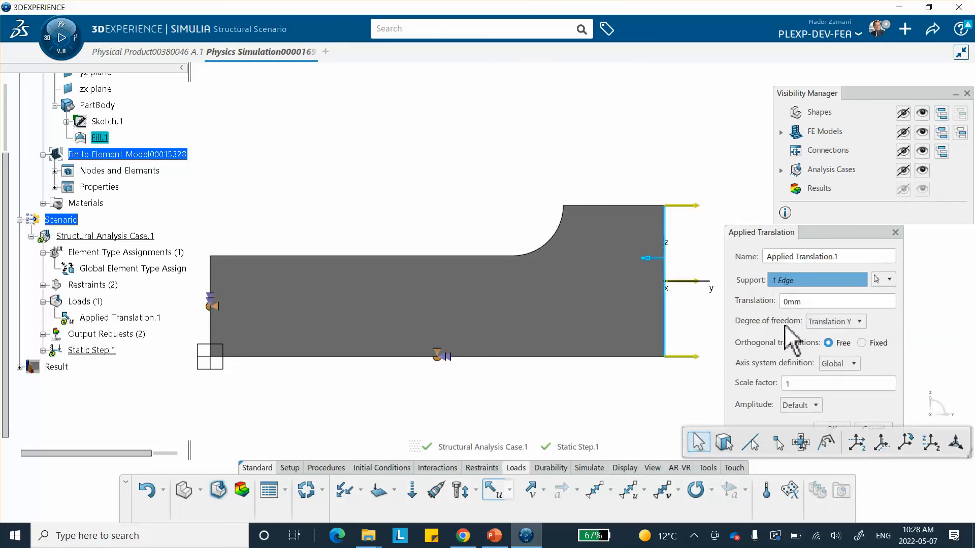
{"action": "left_click", "coordinate": [809, 301]}
{"action": "type", "text": "5"}
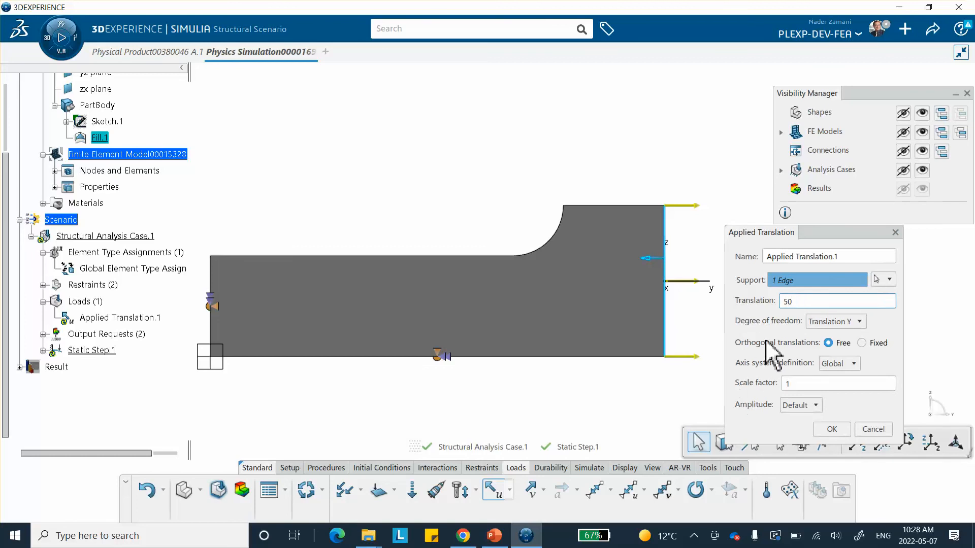
{"action": "type", "text": "0"}
{"action": "left_click", "coordinate": [831, 423]}
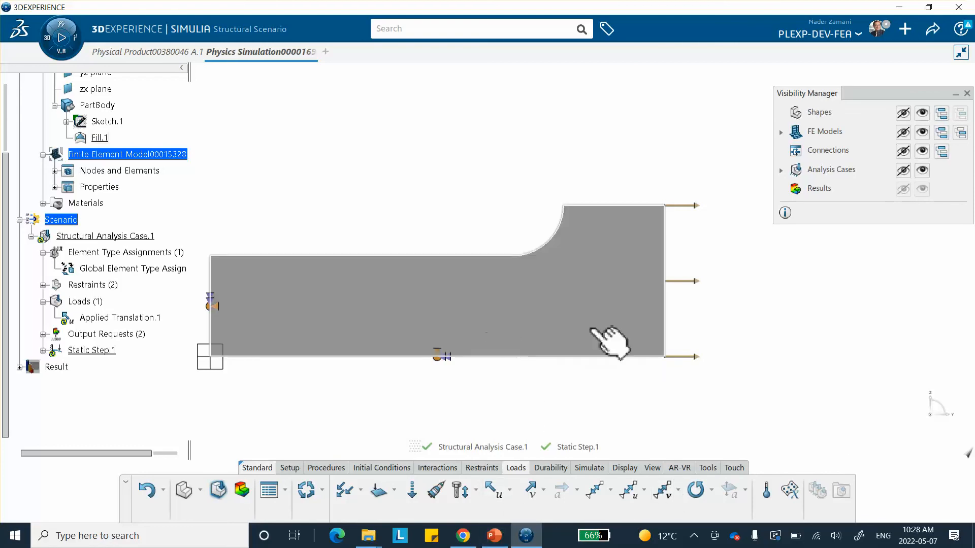
Step: Review the displacement-control case on PowerPoint slide 4, and run the 3DEXPERIENCE simulation as Local interactive with 4 cores, overwriting previous results
{"action": "left_click", "coordinate": [495, 535]}
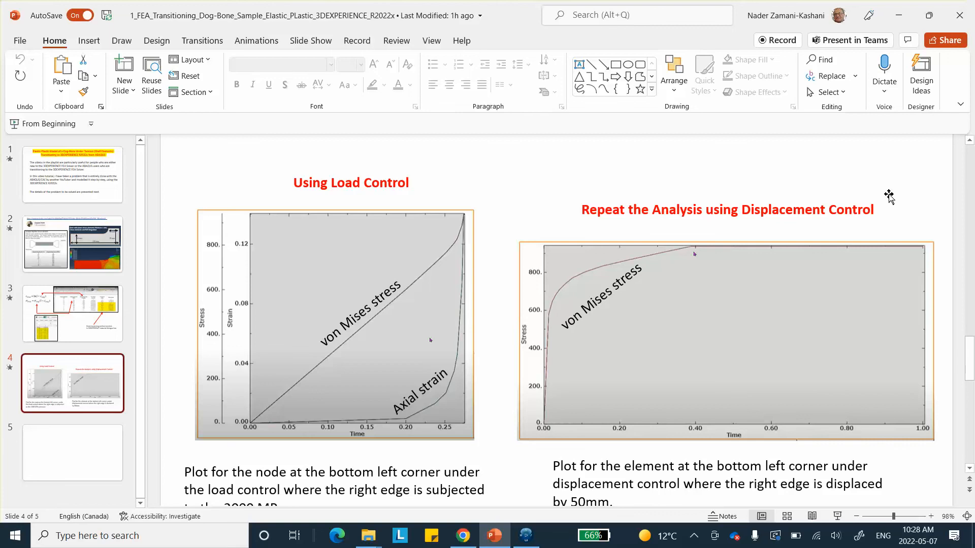
{"action": "left_click", "coordinate": [902, 16]}
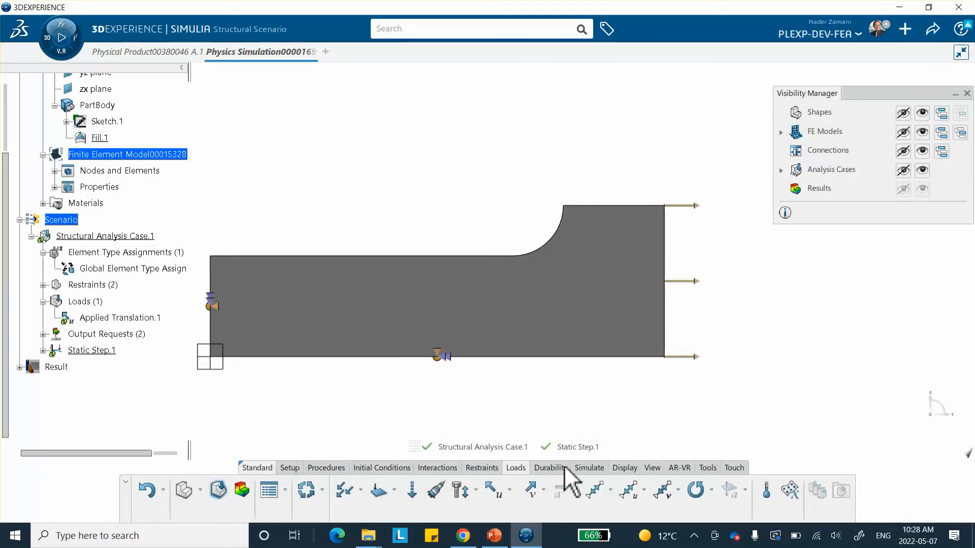
{"action": "left_click", "coordinate": [589, 468]}
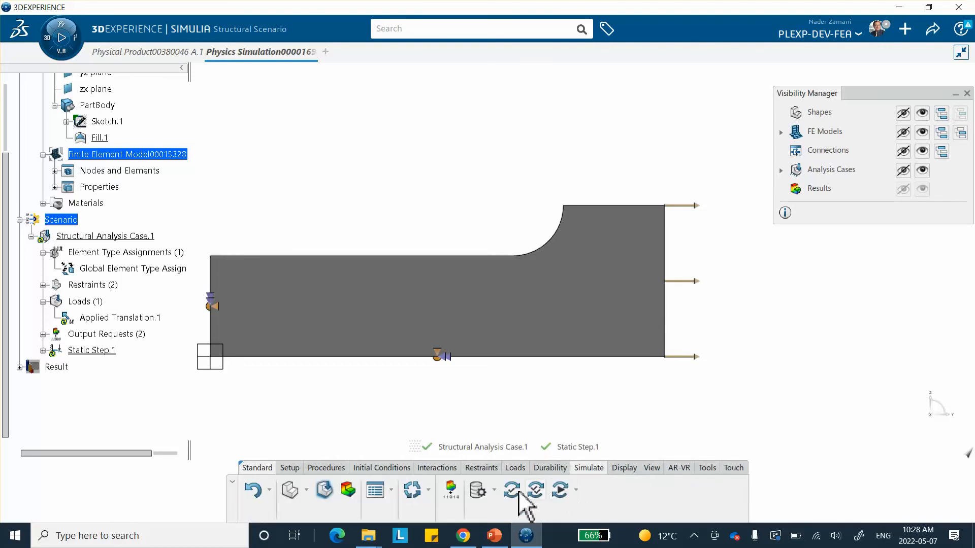
{"action": "left_click", "coordinate": [560, 491]}
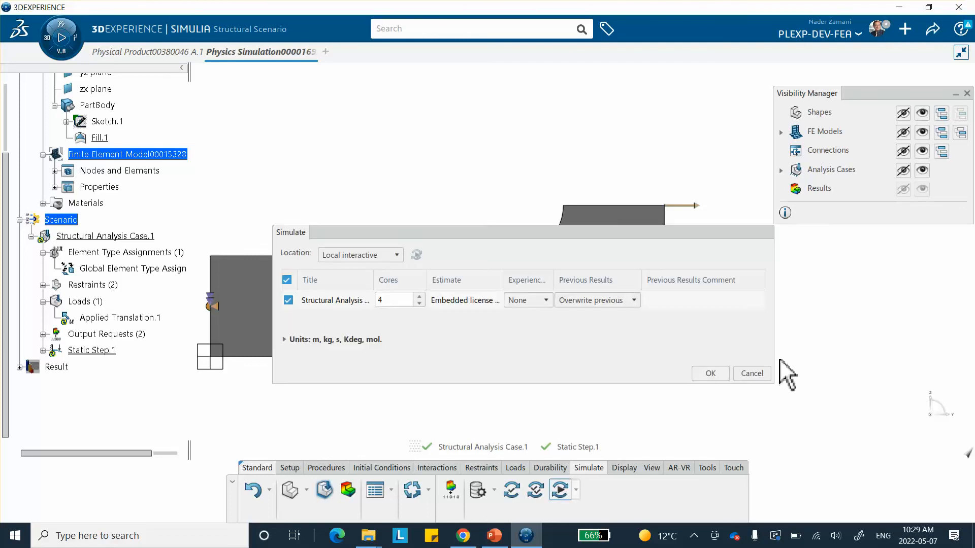
{"action": "left_click", "coordinate": [709, 373]}
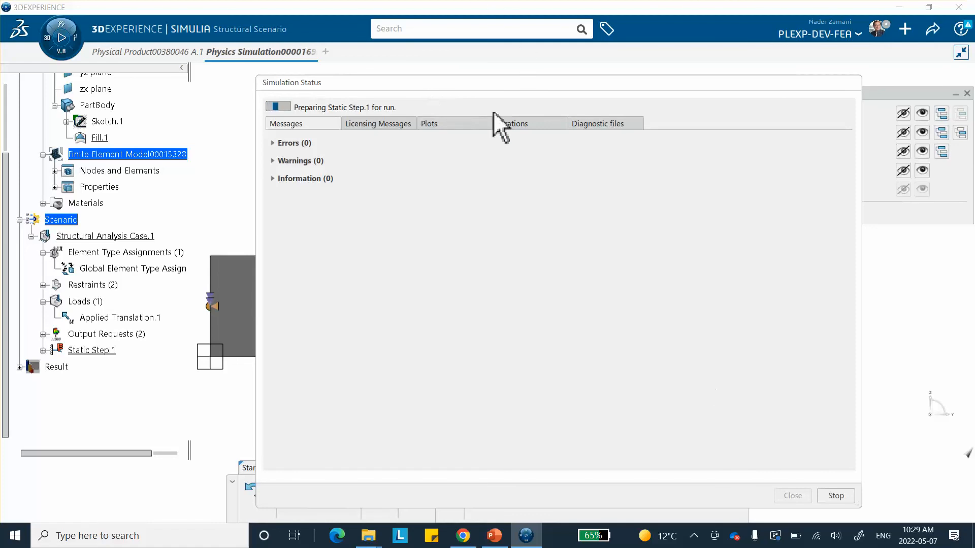
Step: Monitor the solver's iteration table and the Total Time vs. Increment plot until the run finishes, and close the simulation status
{"action": "left_click", "coordinate": [528, 127]}
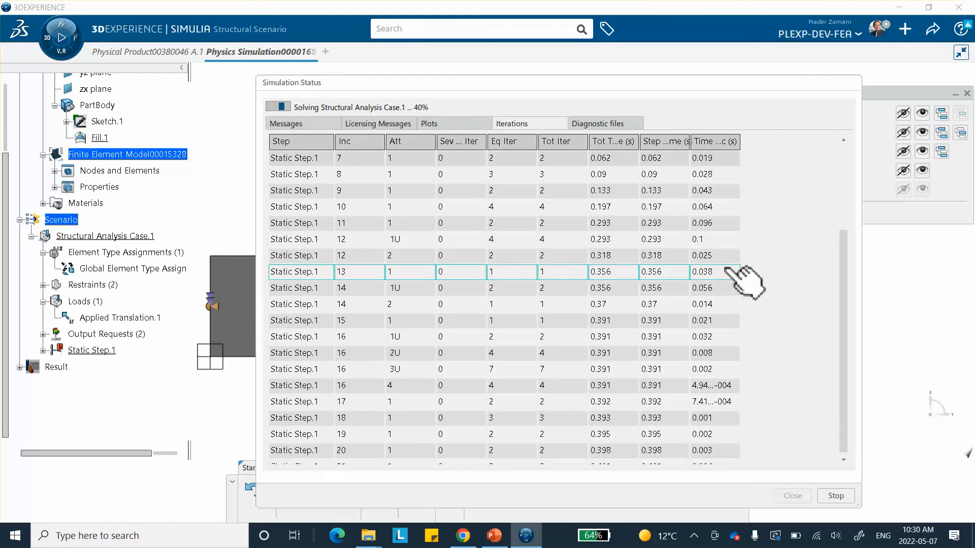
{"action": "scroll", "coordinate": [761, 278], "scroll_direction": "up", "scroll_amount": 1}
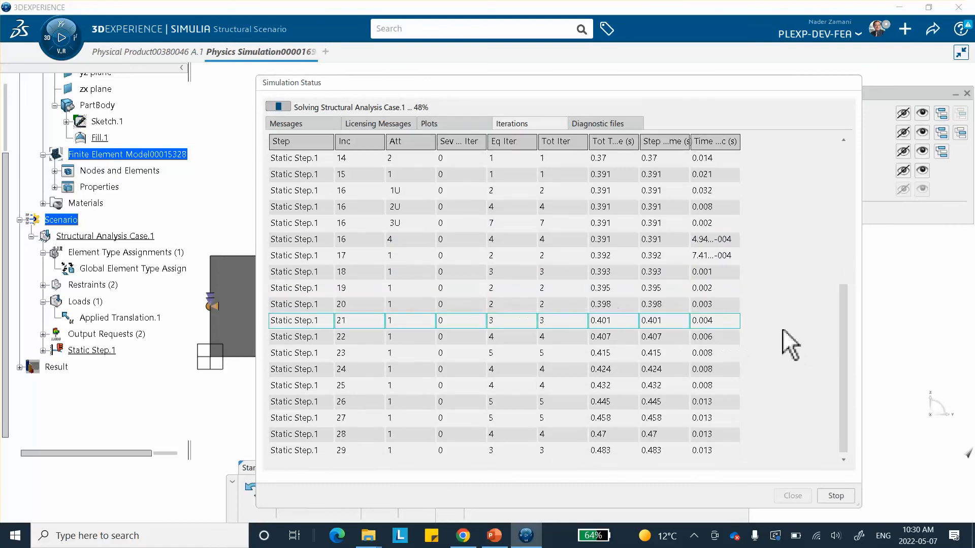
{"action": "scroll", "coordinate": [808, 340], "scroll_direction": "up", "scroll_amount": 1}
{"action": "scroll", "coordinate": [654, 319], "scroll_direction": "down", "scroll_amount": 3}
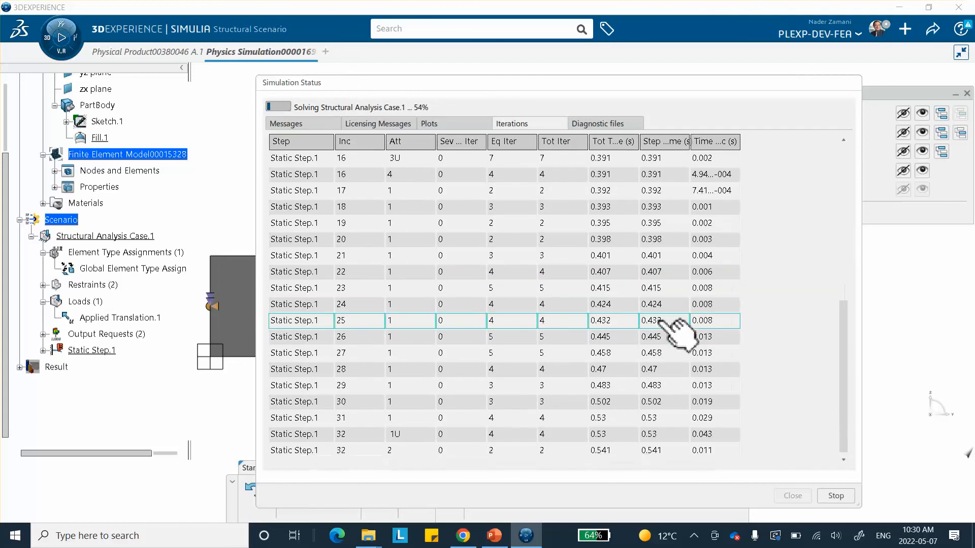
{"action": "left_click", "coordinate": [436, 124]}
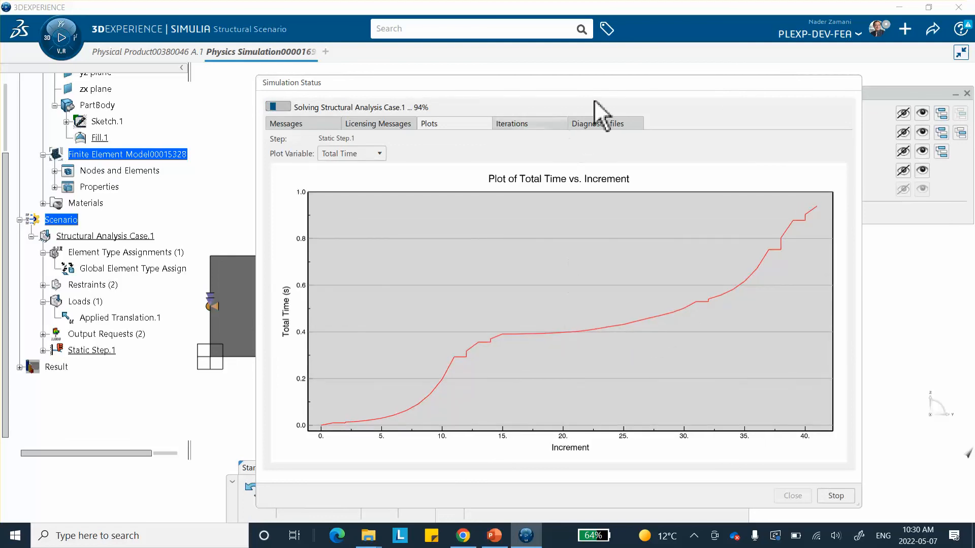
{"action": "left_click", "coordinate": [513, 125]}
{"action": "scroll", "coordinate": [523, 330], "scroll_direction": "down", "scroll_amount": 4}
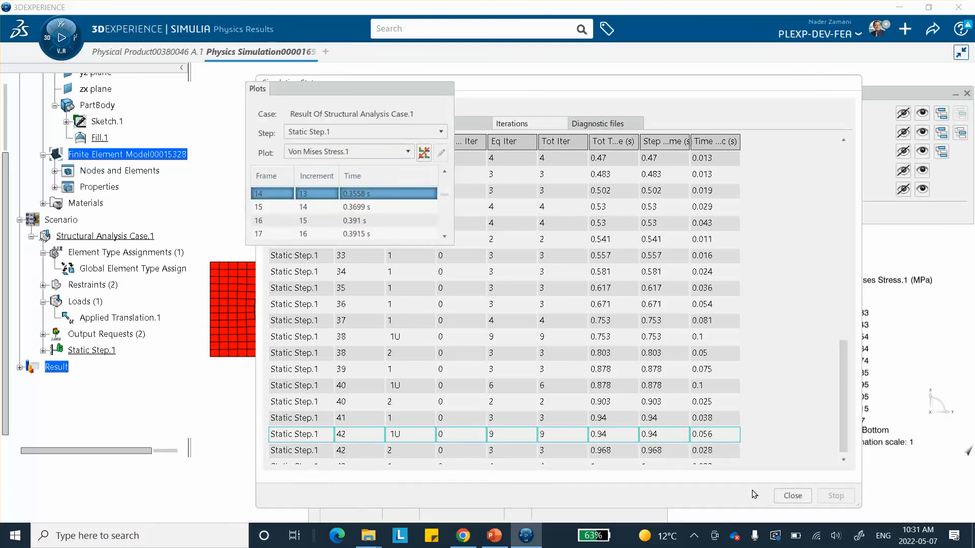
{"action": "left_click", "coordinate": [791, 496]}
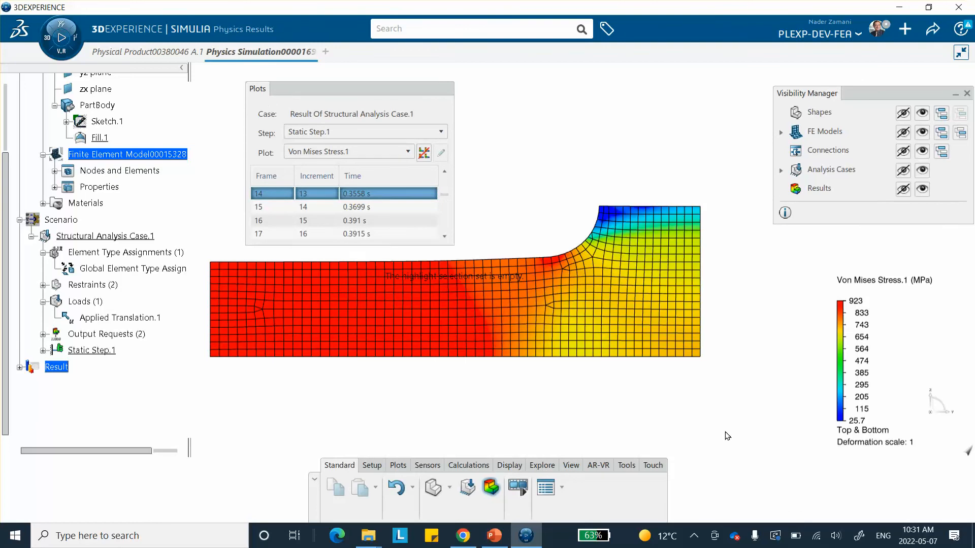
Step: Display the Von Mises stress contour at the last frame, frame 44 at 1 s
{"action": "scroll", "coordinate": [355, 212], "scroll_direction": "down", "scroll_amount": 5}
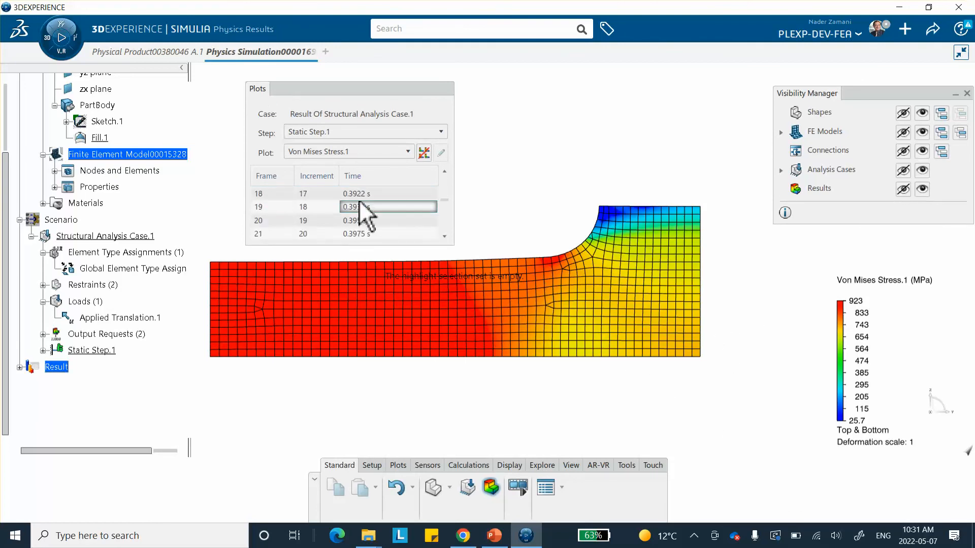
{"action": "scroll", "coordinate": [354, 211], "scroll_direction": "down", "scroll_amount": 4}
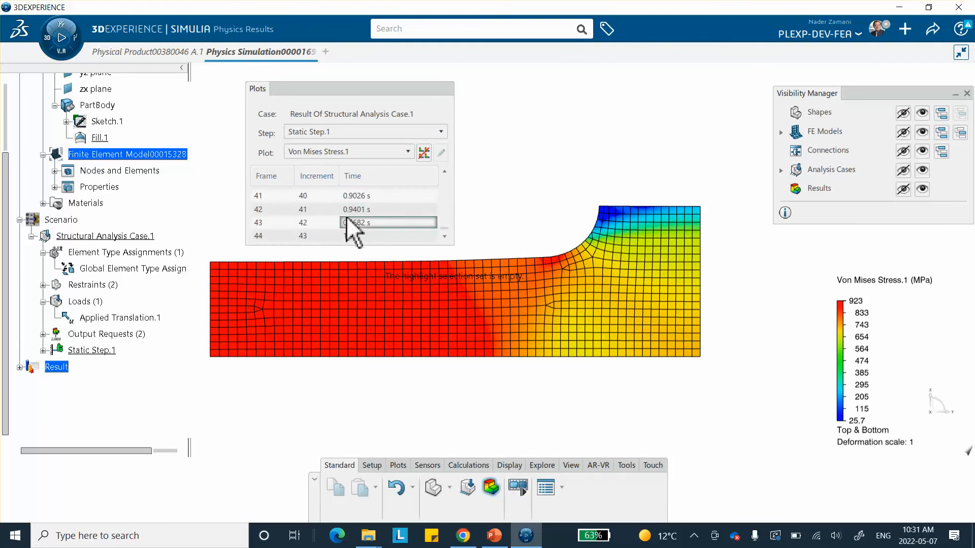
{"action": "left_click", "coordinate": [308, 236]}
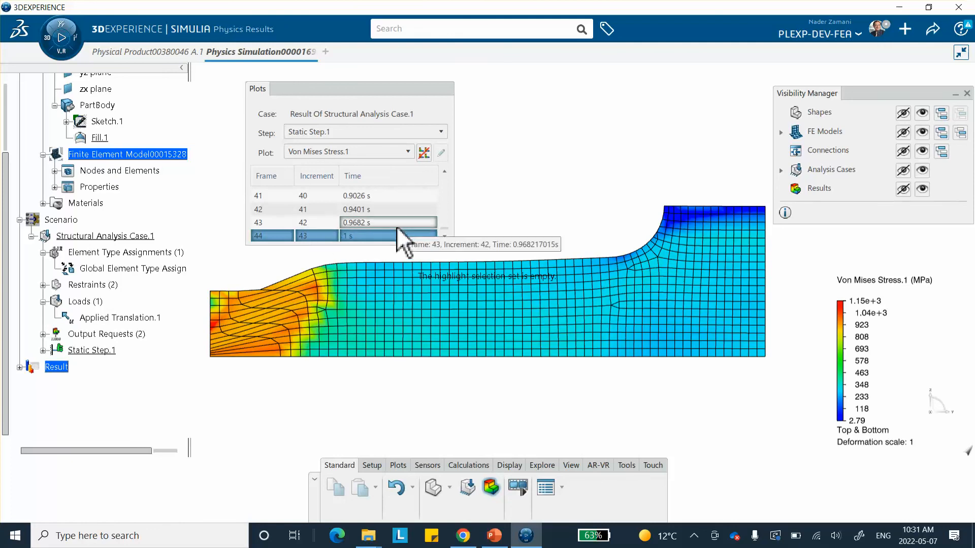
Step: Display the Displacement.1 contour to check the maximum displacement, and switch back to Von Mises Stress.1
{"action": "left_click", "coordinate": [327, 152]}
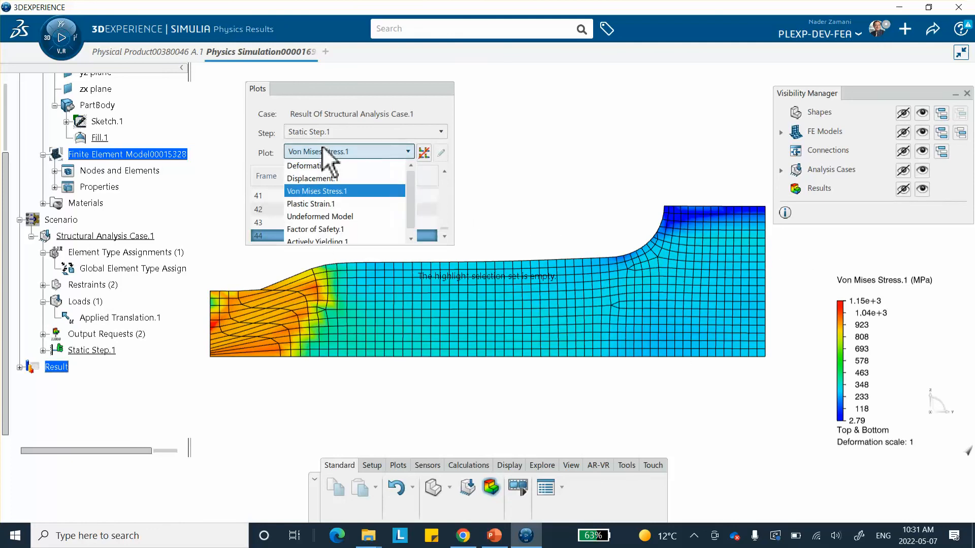
{"action": "left_click", "coordinate": [318, 179]}
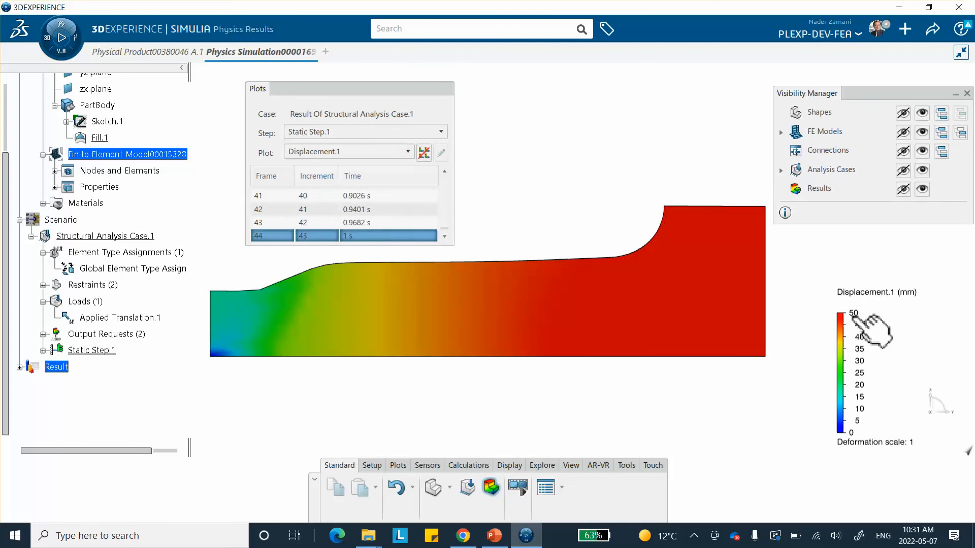
{"action": "left_click", "coordinate": [325, 152]}
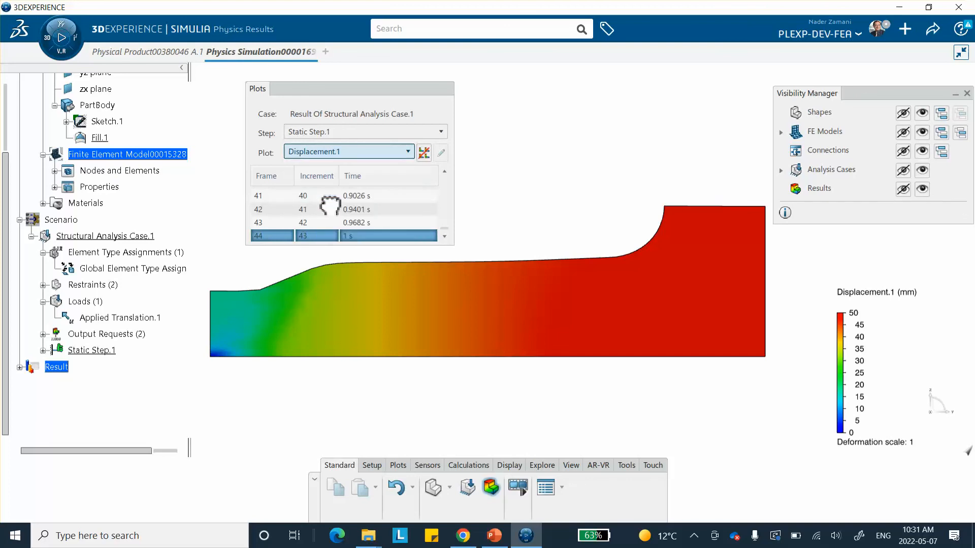
{"action": "left_click", "coordinate": [320, 192]}
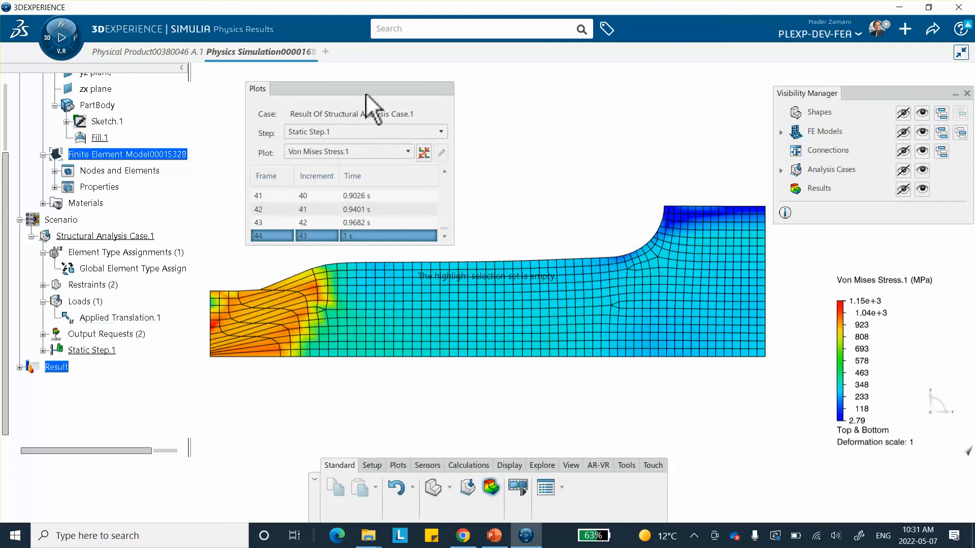
Step: Regenerate the XY-Field PE.1 plot of plastic strain over time from the result's X-Y plots, and close its viewer and definition
{"action": "scroll", "coordinate": [122, 231], "scroll_direction": "down", "scroll_amount": 3}
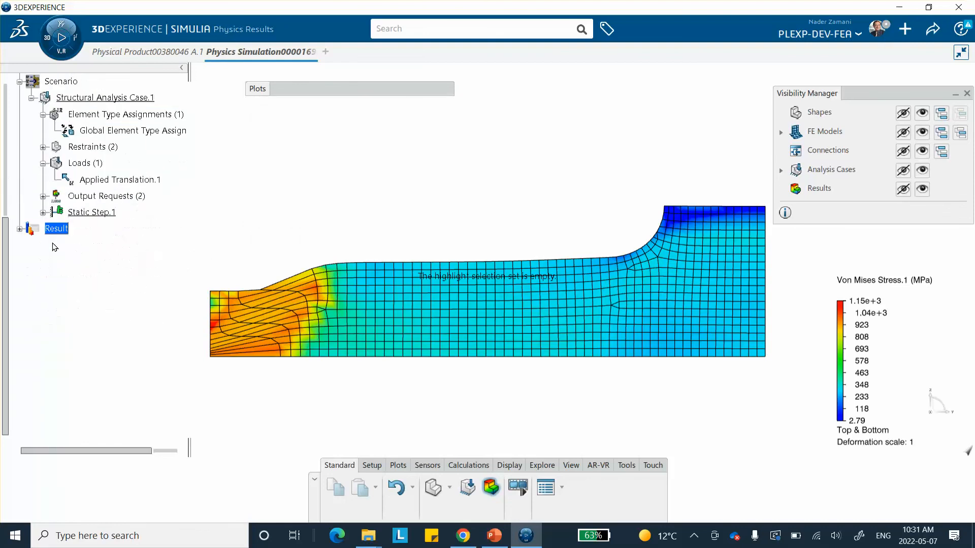
{"action": "left_click", "coordinate": [21, 230]}
{"action": "left_click", "coordinate": [31, 246]}
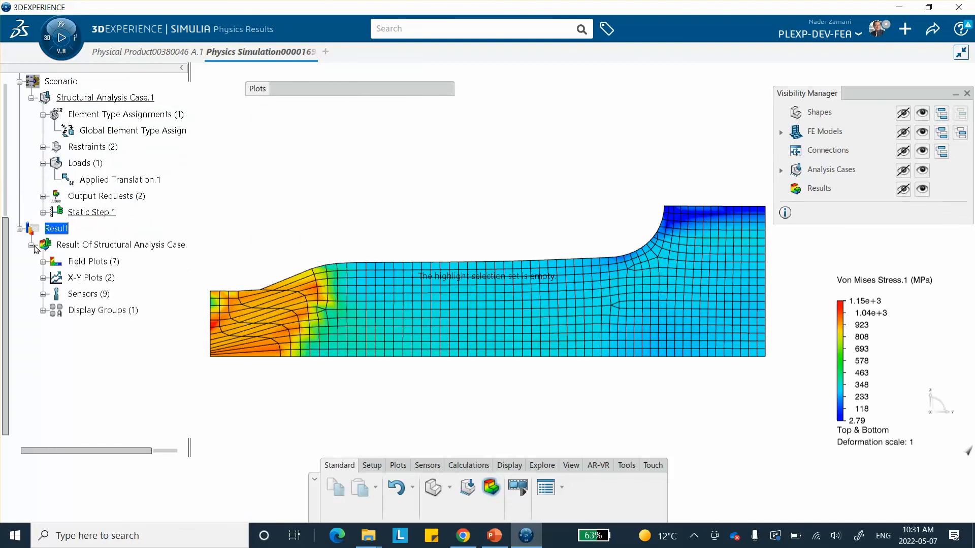
{"action": "left_click", "coordinate": [43, 278]}
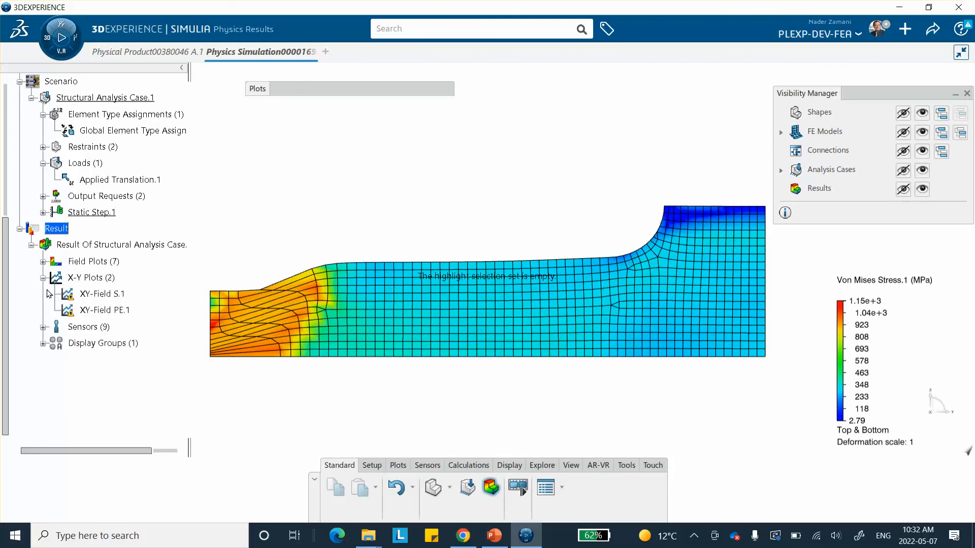
{"action": "right_click", "coordinate": [109, 311]}
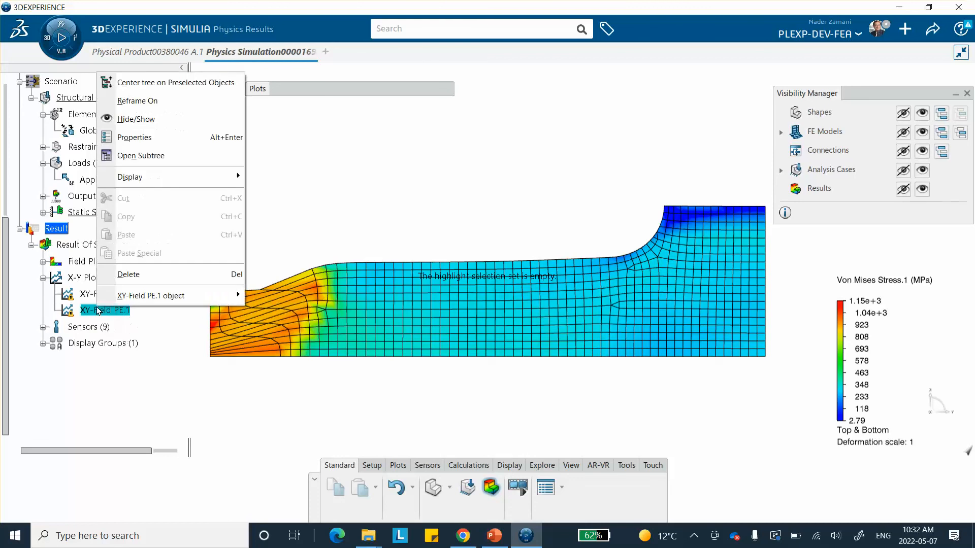
{"action": "left_click", "coordinate": [107, 319]}
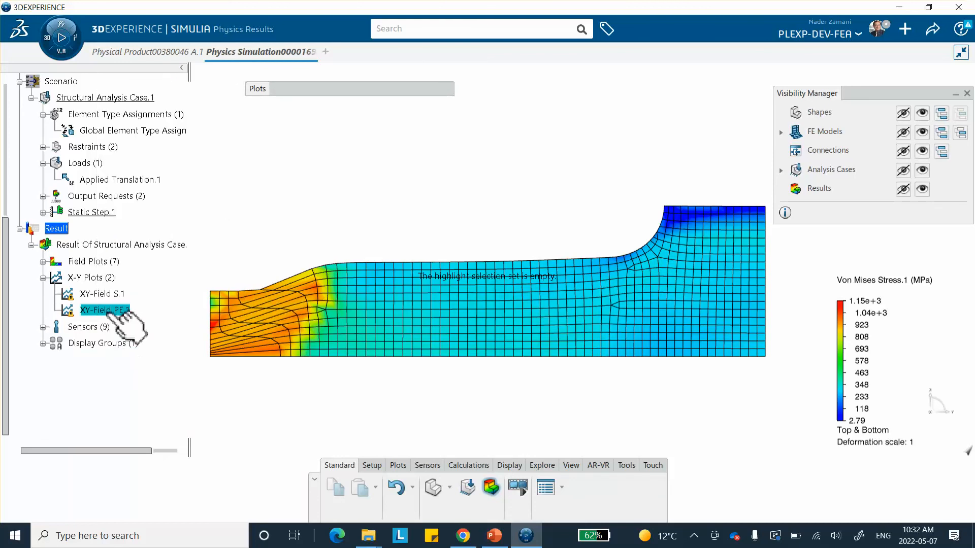
{"action": "double_click", "coordinate": [108, 310]}
{"action": "left_click", "coordinate": [704, 410]}
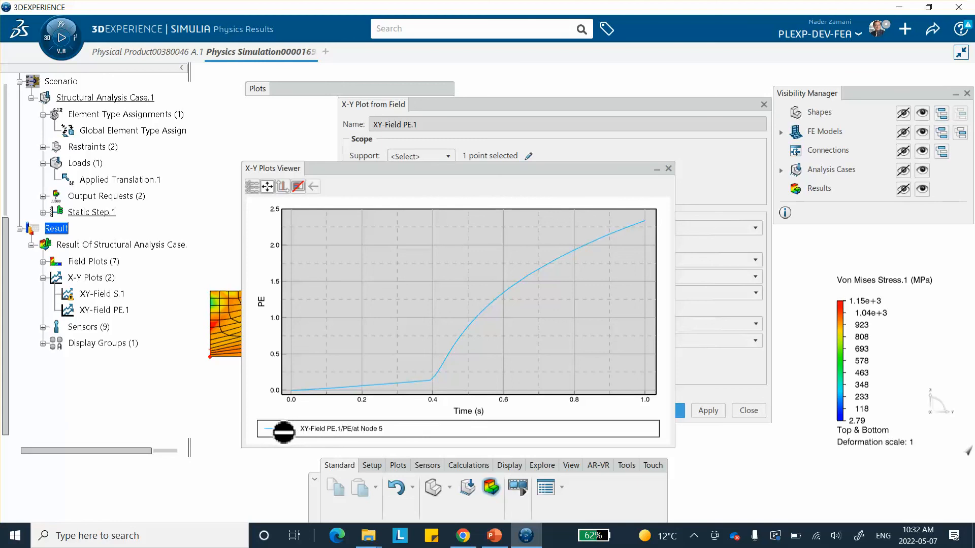
{"action": "left_click", "coordinate": [668, 169]}
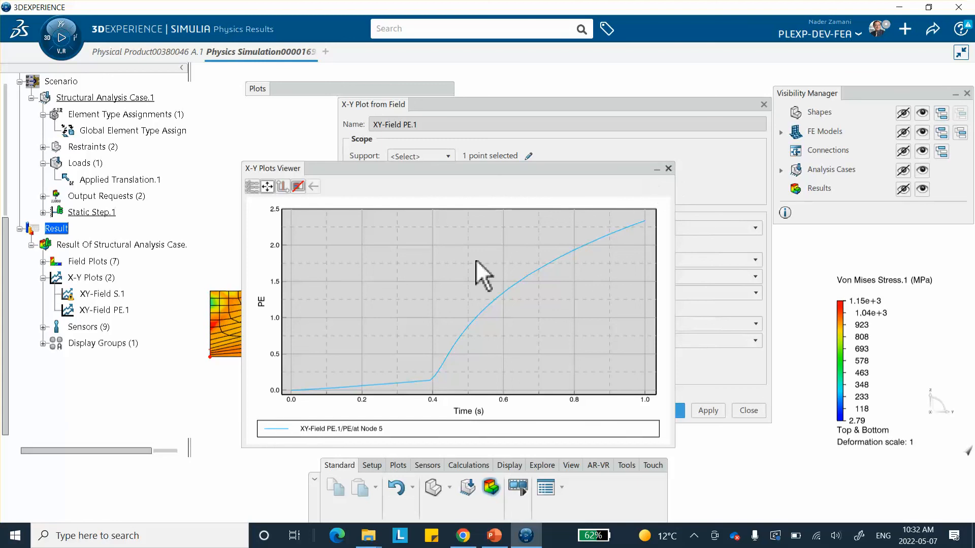
{"action": "left_click", "coordinate": [748, 413]}
Step: Regenerate the XY-Field S.1 Mises stress plot across all frames, and compare it with the displacement-control plot on PowerPoint slide 4
{"action": "double_click", "coordinate": [104, 295]}
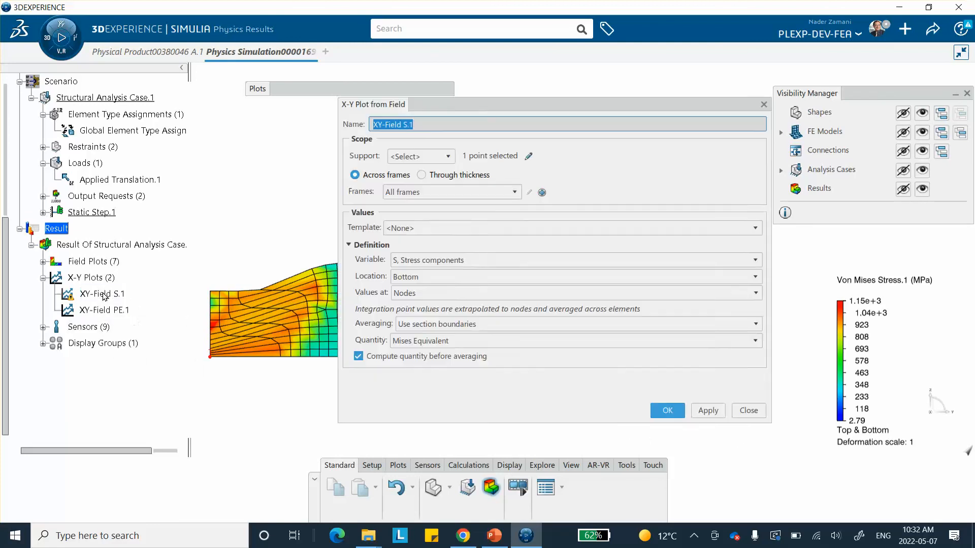
{"action": "left_click", "coordinate": [708, 411]}
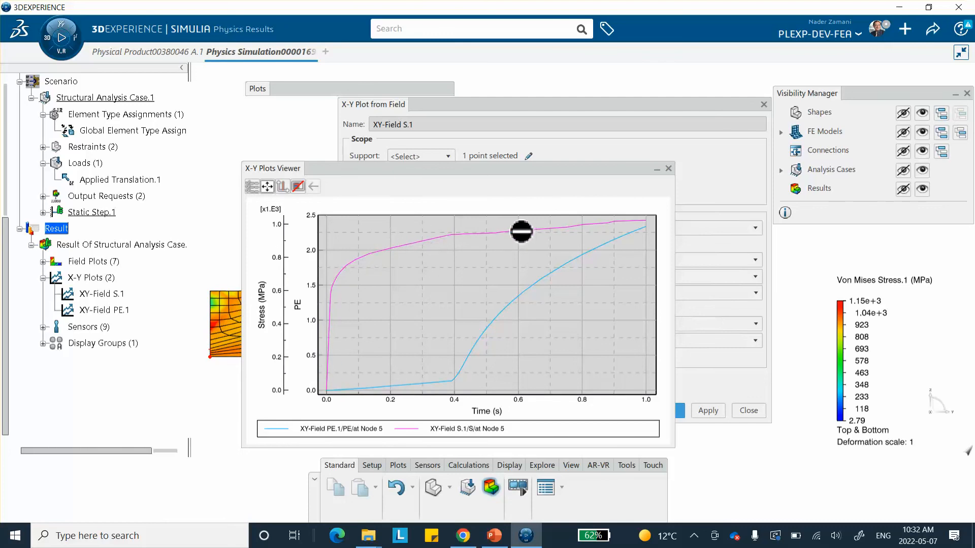
{"action": "mouse_move", "coordinate": [496, 539]}
{"action": "left_click", "coordinate": [496, 539]}
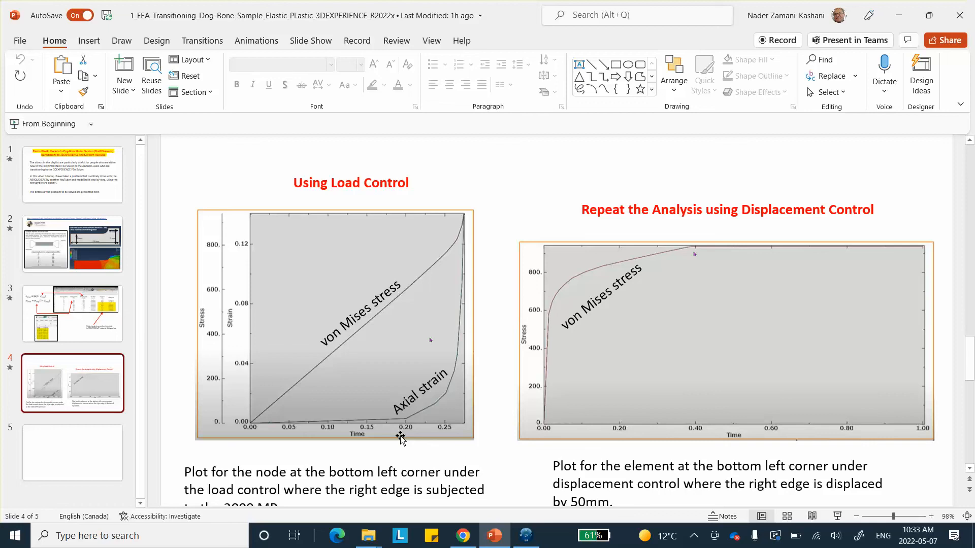
{"action": "left_click", "coordinate": [485, 536]}
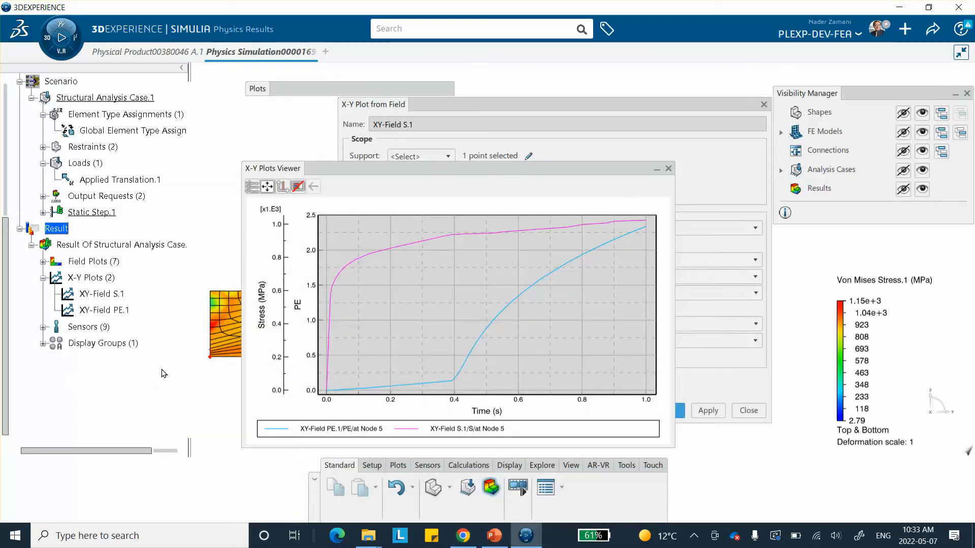